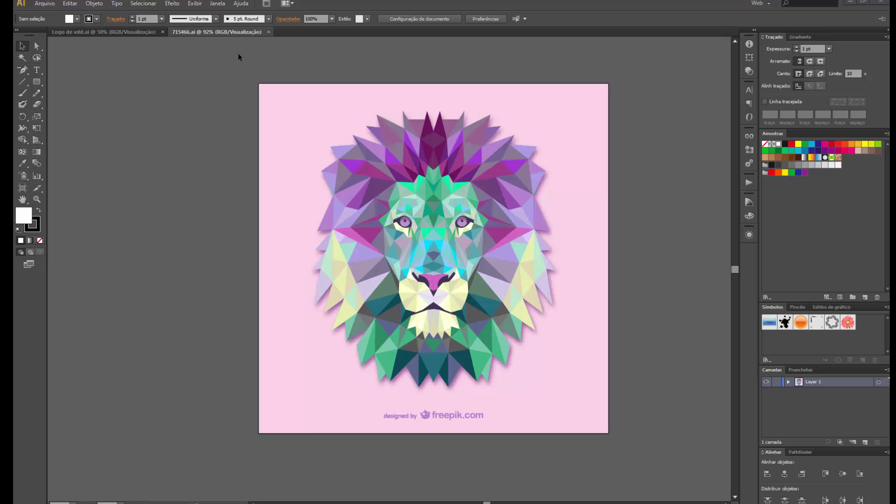
# Create a 100 × 140 mm document and copy in the dark grunge texture from the logo file
pyautogui.hotkey('ctrl', 'n')
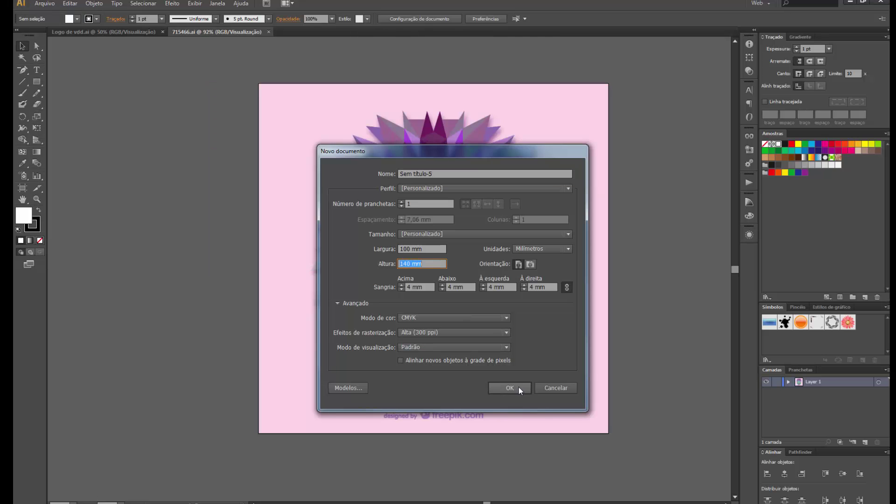
pyautogui.click(513, 388)
pyautogui.click(112, 32)
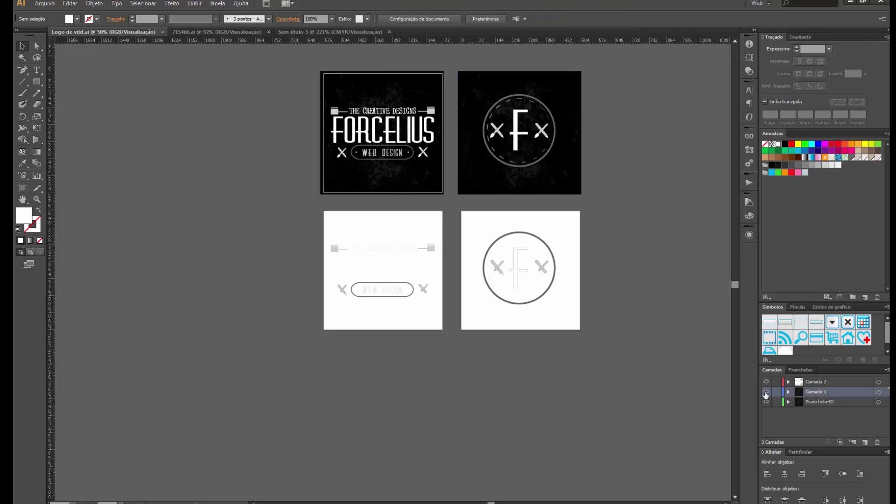
pyautogui.moveTo(547, 167); pyautogui.dragTo(530, 376)
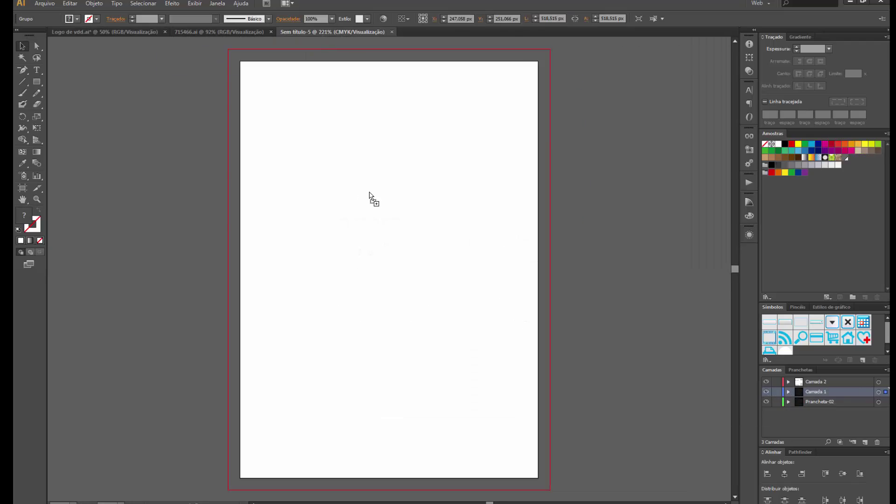
pyautogui.hotkey('ctrl', '1')
pyautogui.hotkey('ctrl', '+')
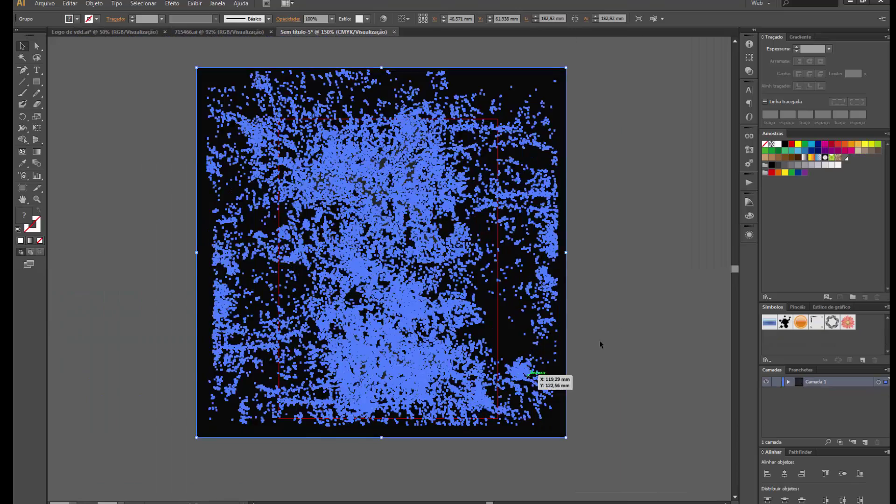
# Add a new empty layer, hide the texture layer, show rulers and drag out a first guide
pyautogui.hotkey('ctrl', 'shift', 'a')
pyautogui.hotkey('ctrl', 'l')
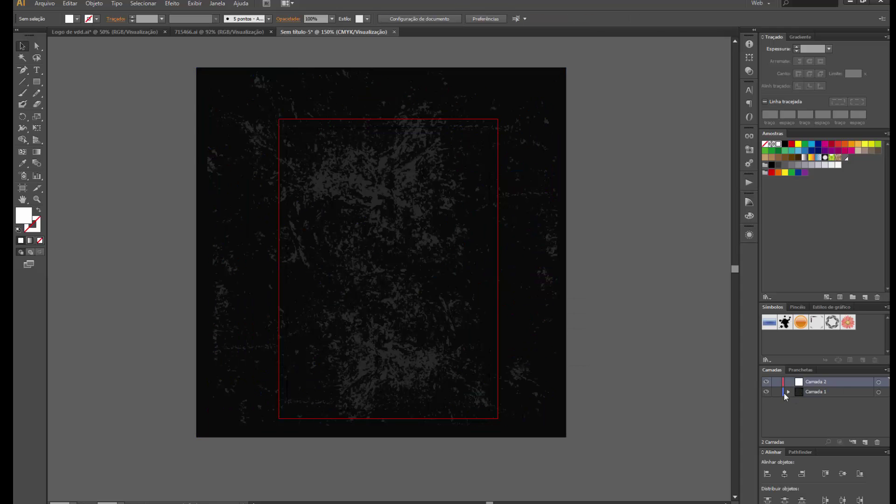
pyautogui.click(766, 392)
pyautogui.hotkey('ctrl', 'r')
pyautogui.moveTo(53, 280); pyautogui.dragTo(287, 313)
# Place guides on the artboard's right and top edges, undoing a stray guide change
pyautogui.hotkey('ctrl', '+')
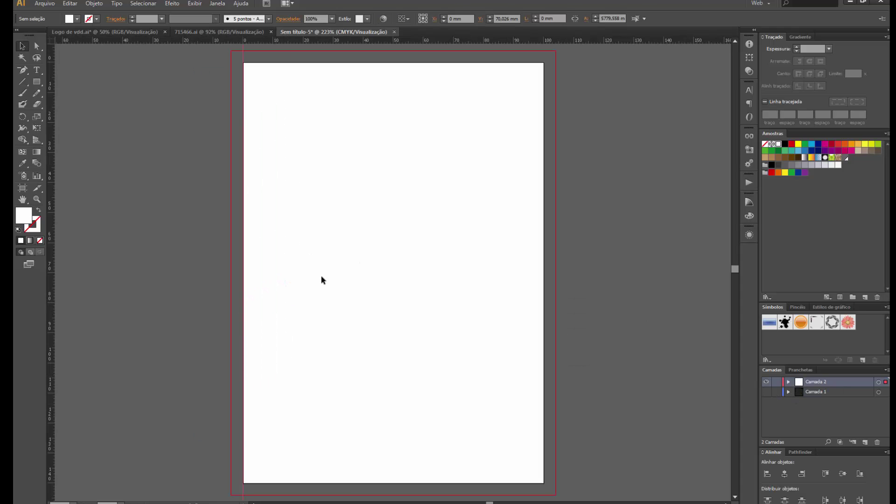
pyautogui.moveTo(48, 359); pyautogui.dragTo(543, 416)
pyautogui.moveTo(369, 42); pyautogui.dragTo(401, 483)
pyautogui.click(244, 488)
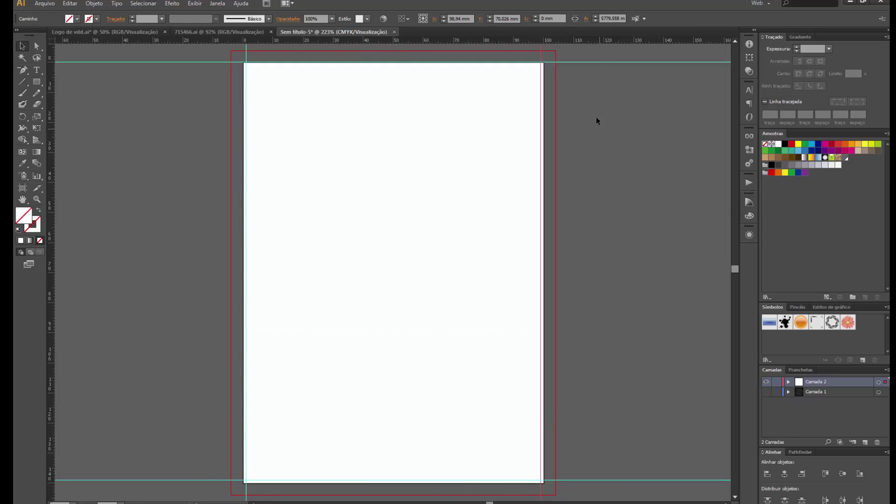
pyautogui.click(602, 82)
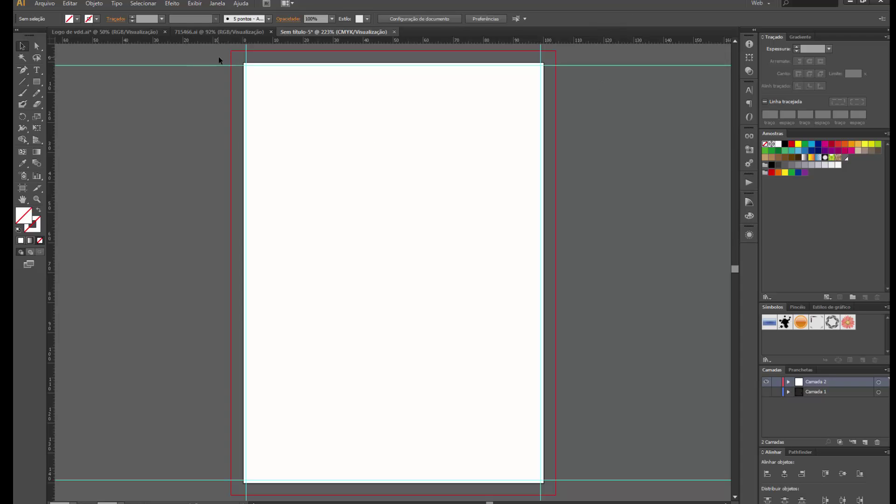
pyautogui.hotkey('ctrl', 'z')
pyautogui.hotkey('ctrl', 'z')
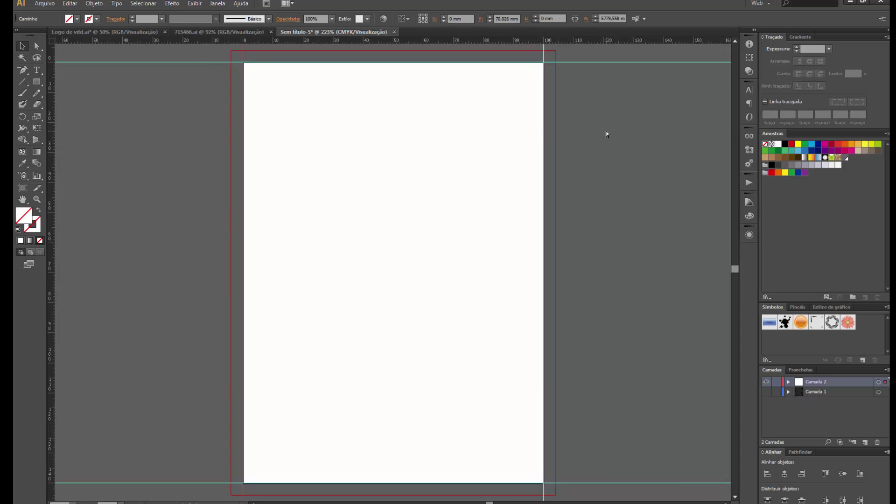
pyautogui.click(607, 135)
# Set the top guide's position to 140 and inset the left and right guides 7 mm
pyautogui.click(583, 62)
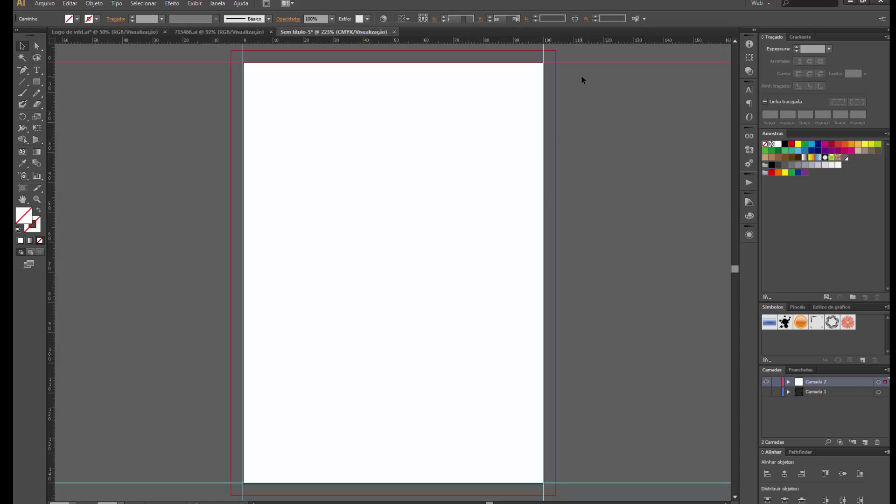
pyautogui.write('140')
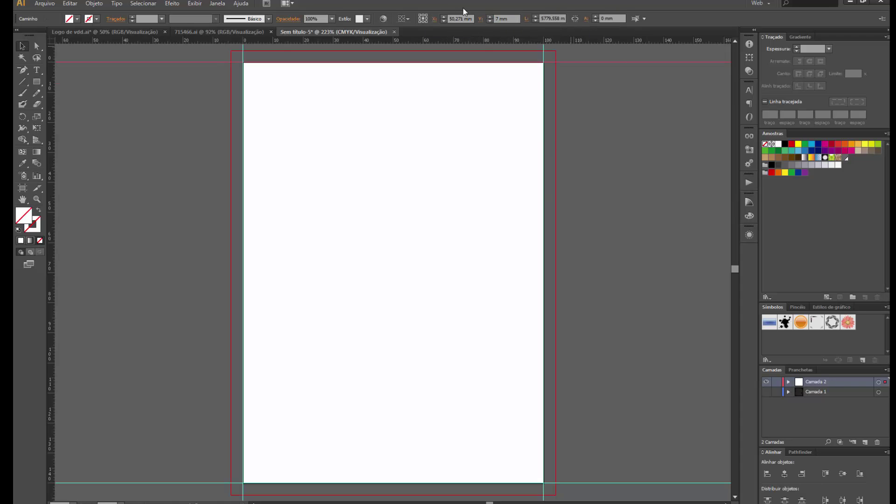
pyautogui.press('Return')
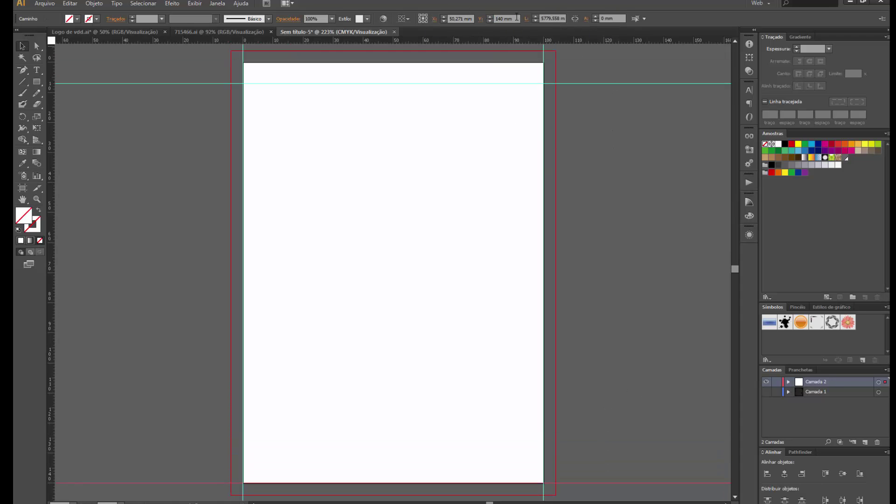
pyautogui.scroll(-2, 662, 122)
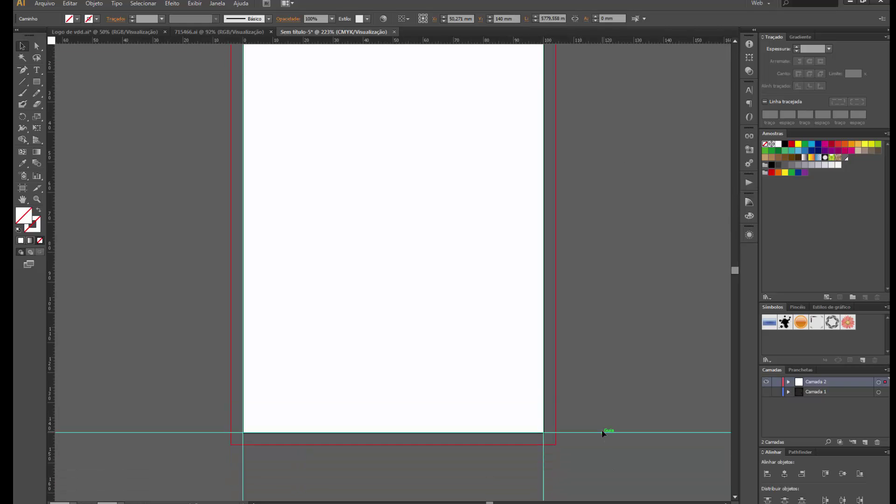
pyautogui.scroll(1, 482, 67)
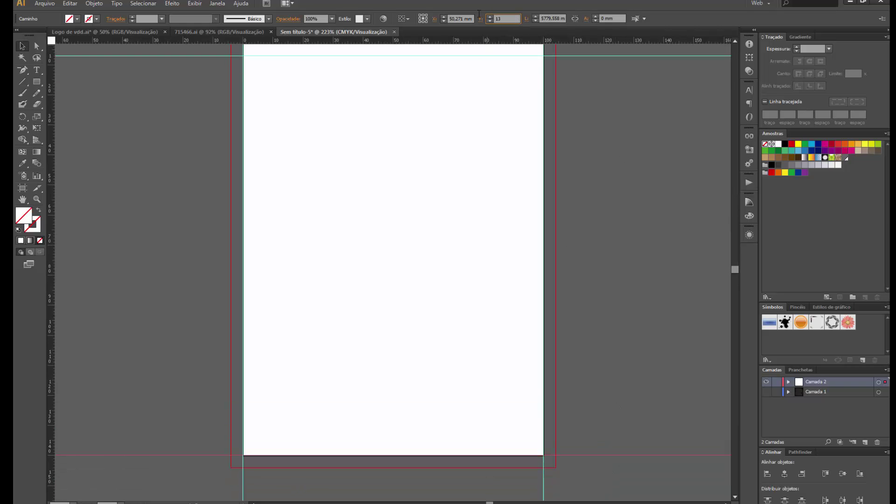
pyautogui.click(243, 327)
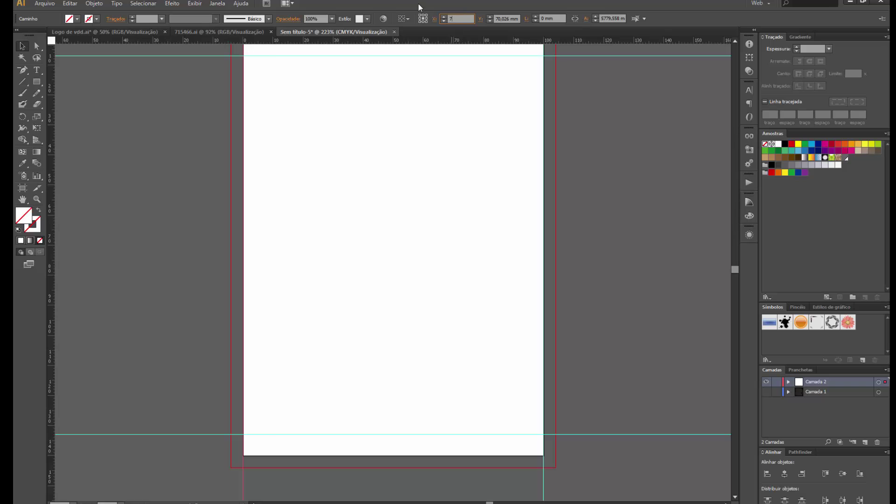
pyautogui.press('Return')
pyautogui.click(543, 481)
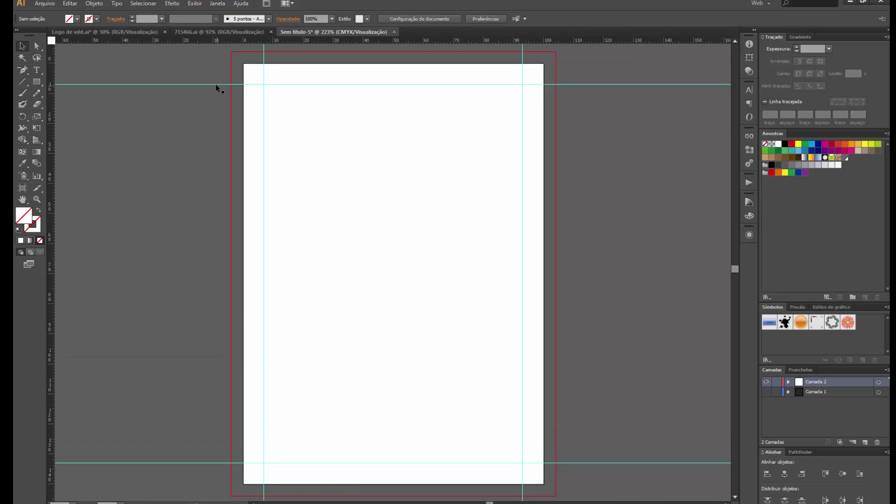
pyautogui.click(103, 32)
# Undo the duplicate texture copy, keep the Guias and BG layers, and go to the lion file
pyautogui.moveTo(512, 209); pyautogui.dragTo(369, 220)
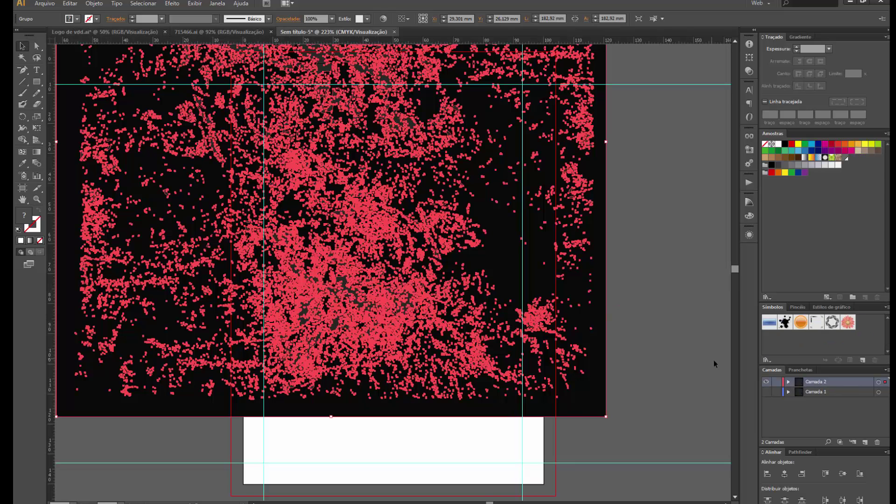
pyautogui.hotkey('ctrl', 'z')
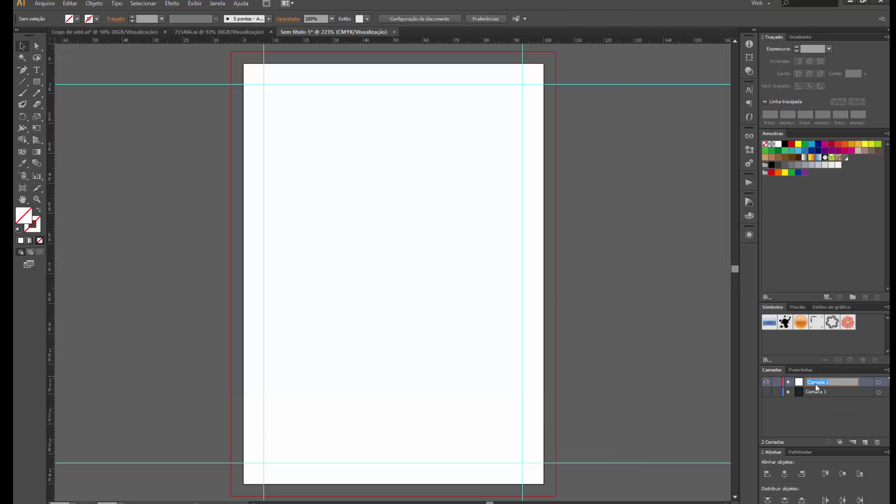
pyautogui.write('Guias')
pyautogui.hotkey('ctrl', 'z')
pyautogui.hotkey('ctrl', 'z')
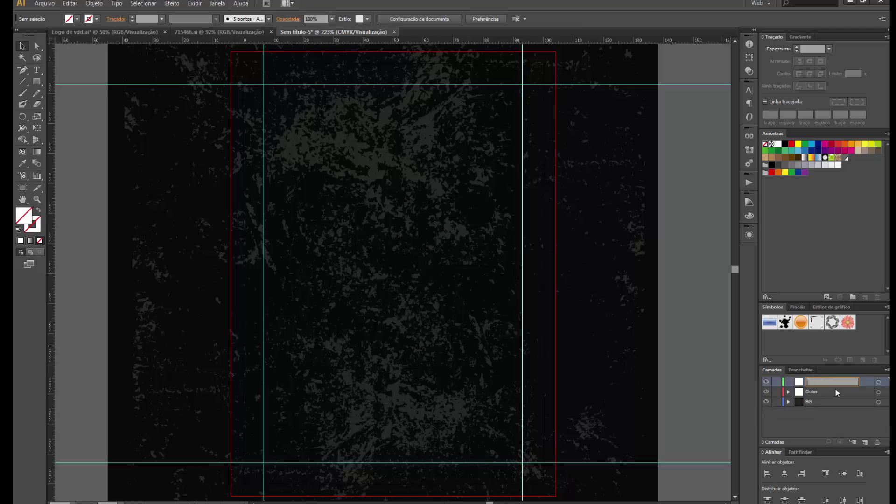
pyautogui.write('Folder')
pyautogui.hotkey('ctrl', 'Tab')
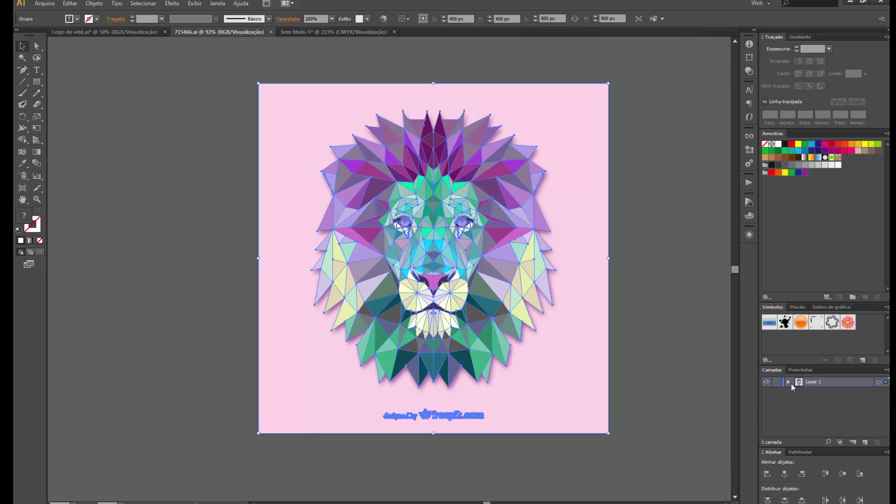
# Hide the lion's pink background and copy the lion into the folder document
pyautogui.click(858, 422)
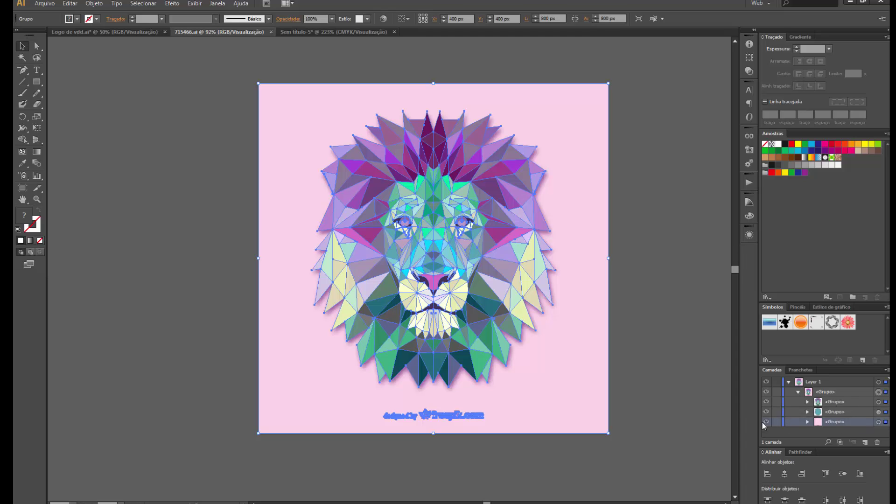
pyautogui.click(766, 421)
pyautogui.moveTo(467, 261); pyautogui.dragTo(425, 212)
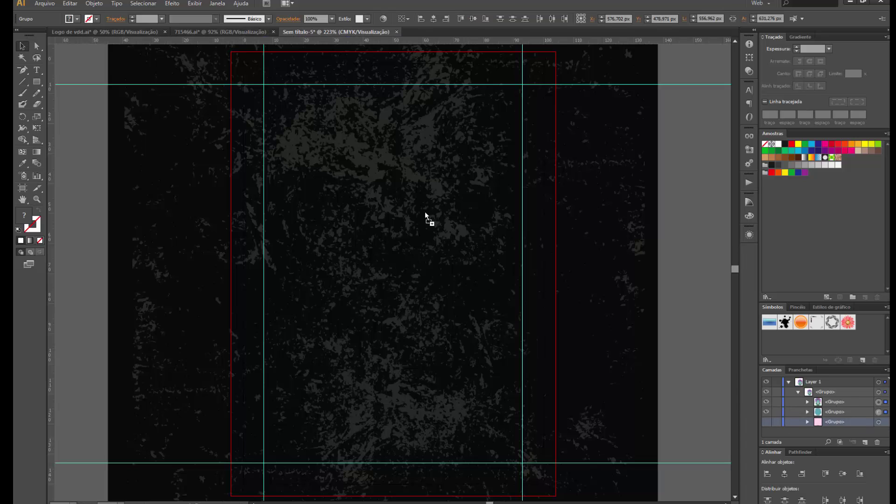
pyautogui.moveTo(441, 346); pyautogui.dragTo(441, 347)
# Scale the lion to about a third, move it into the lower half, and hide Folder and BG
pyautogui.hotkey('ctrl', '-')
pyautogui.hotkey('ctrl', '-')
pyautogui.hotkey('ctrl', '-')
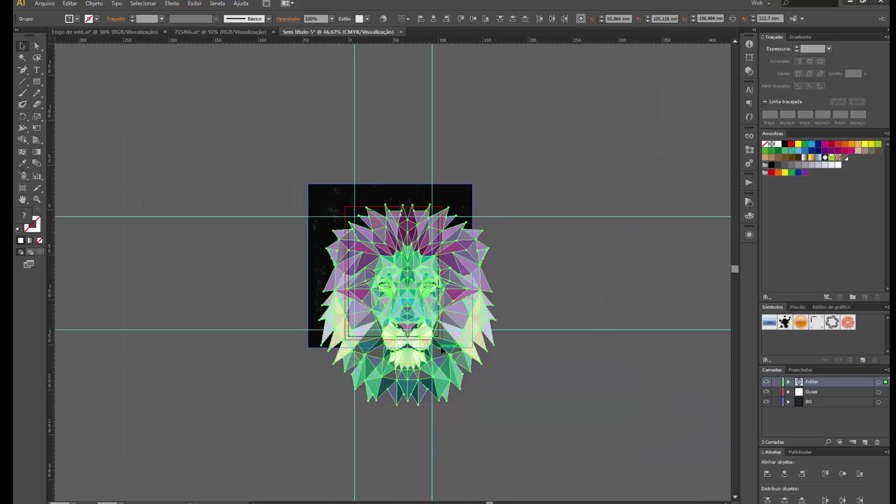
pyautogui.hotkey('ctrl', '+')
pyautogui.hotkey('ctrl', '+')
pyautogui.moveTo(624, 120); pyautogui.dragTo(356, 423)
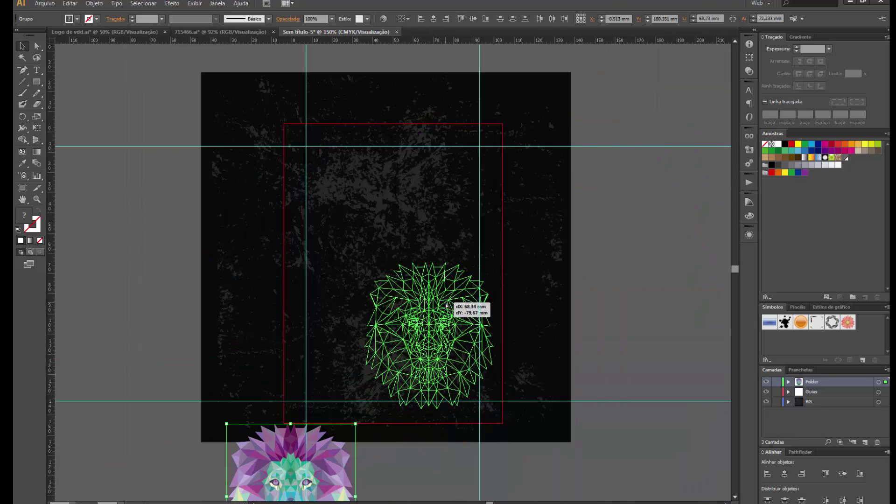
pyautogui.moveTo(306, 467)
pyautogui.mouseDown()
pyautogui.moveTo(451, 316)
pyautogui.moveTo(442, 300)
pyautogui.mouseUp()
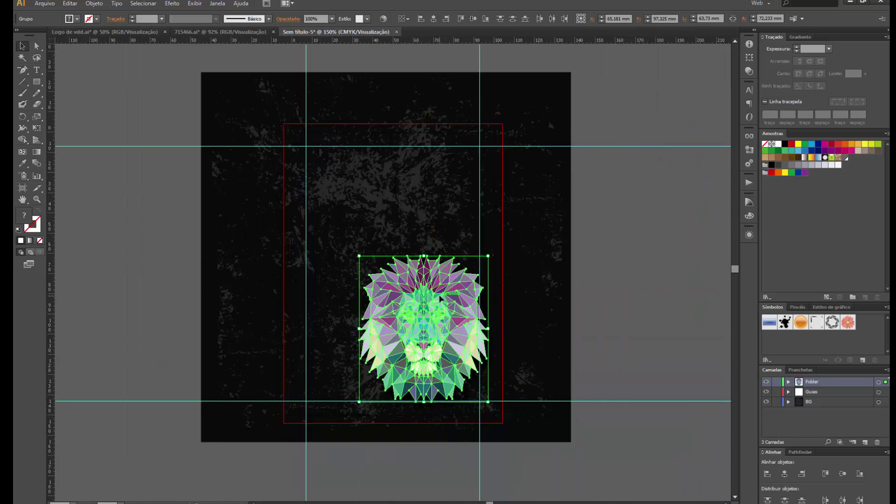
pyautogui.hotkey('ctrl', 'shift', 'a')
pyautogui.click(766, 381)
pyautogui.click(766, 402)
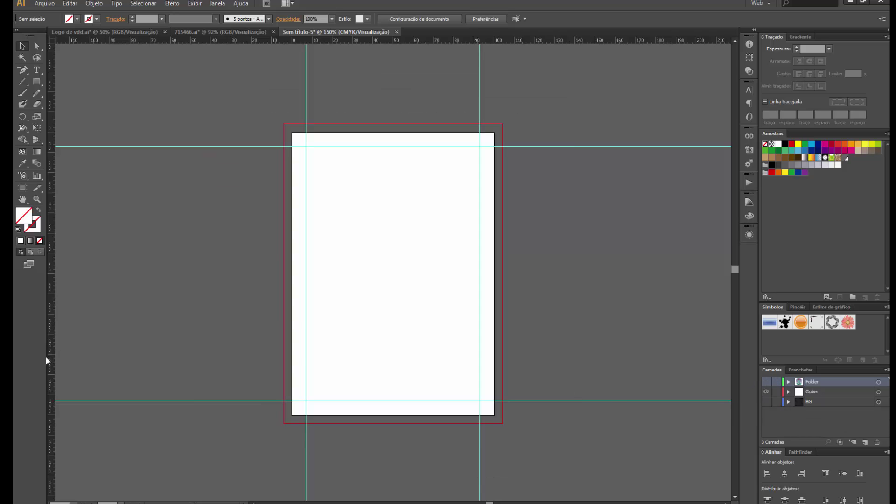
# Adjust the margin guides, add a horizontal guide near the bottom, and show Folder and BG again
pyautogui.click(814, 392)
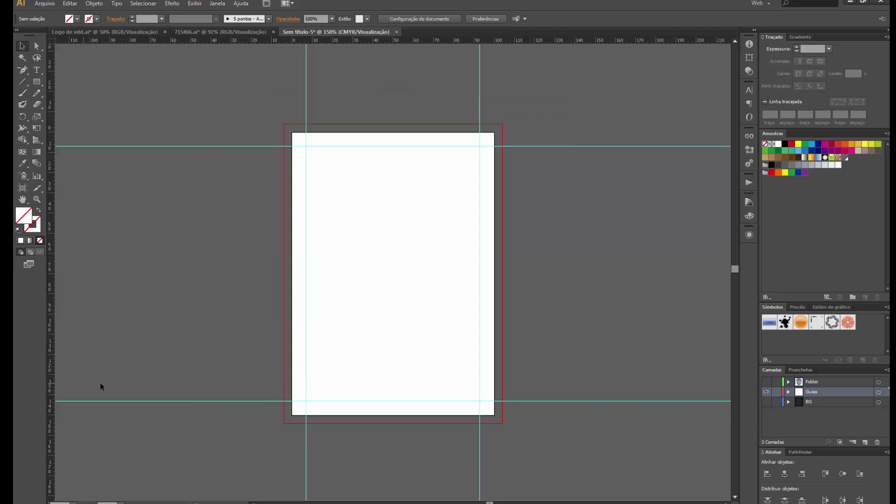
pyautogui.click(293, 399)
pyautogui.click(426, 133)
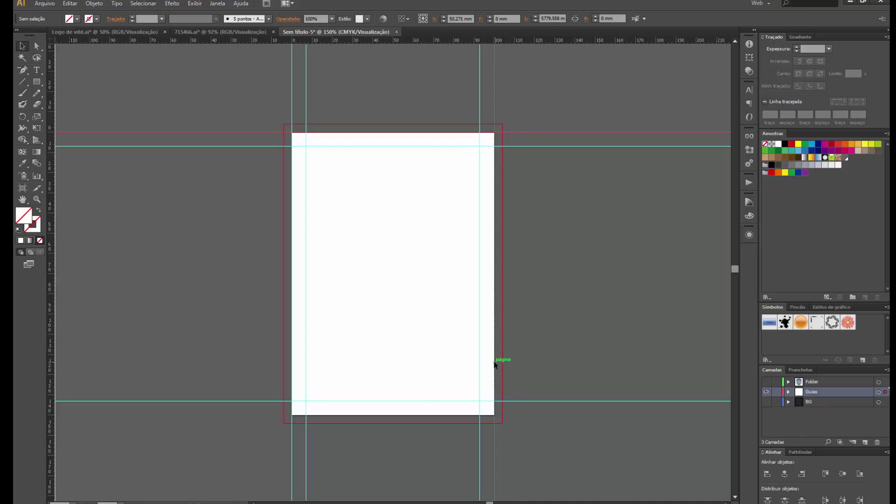
pyautogui.click(495, 364)
pyautogui.moveTo(406, 44); pyautogui.dragTo(398, 415)
pyautogui.click(766, 382)
pyautogui.click(767, 402)
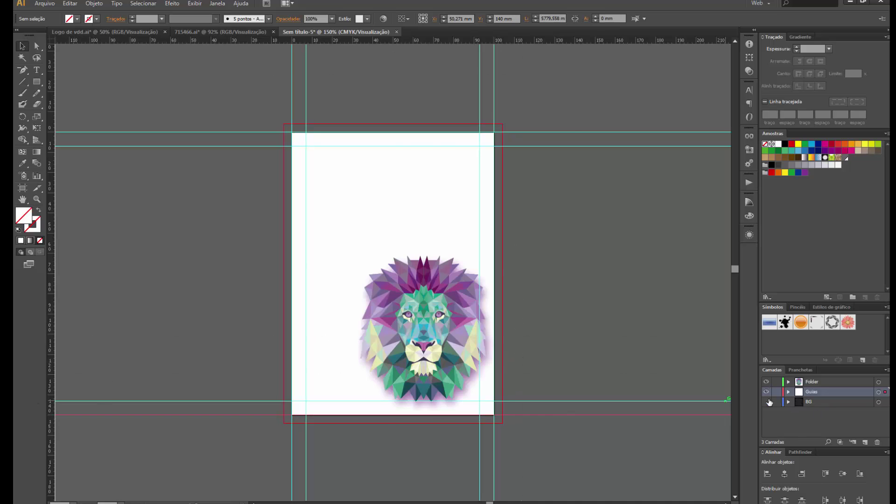
# Enlarge the lion, shift it left, and make it semi-transparent
pyautogui.click(472, 299)
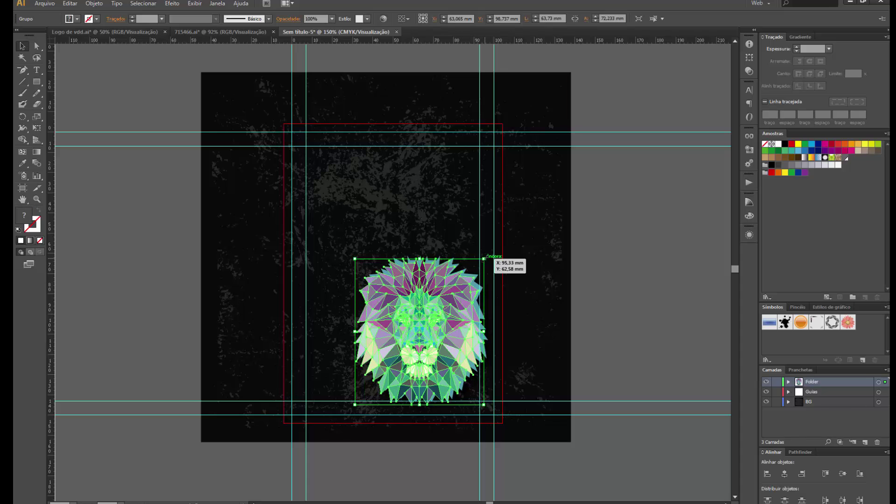
pyautogui.moveTo(484, 258); pyautogui.dragTo(519, 219)
pyautogui.moveTo(461, 300); pyautogui.dragTo(419, 300)
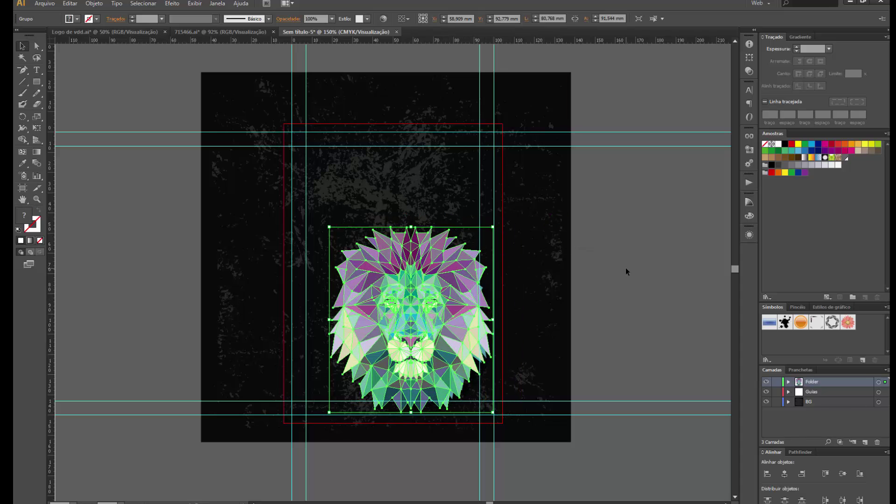
pyautogui.click(626, 267)
pyautogui.click(467, 299)
pyautogui.click(332, 19)
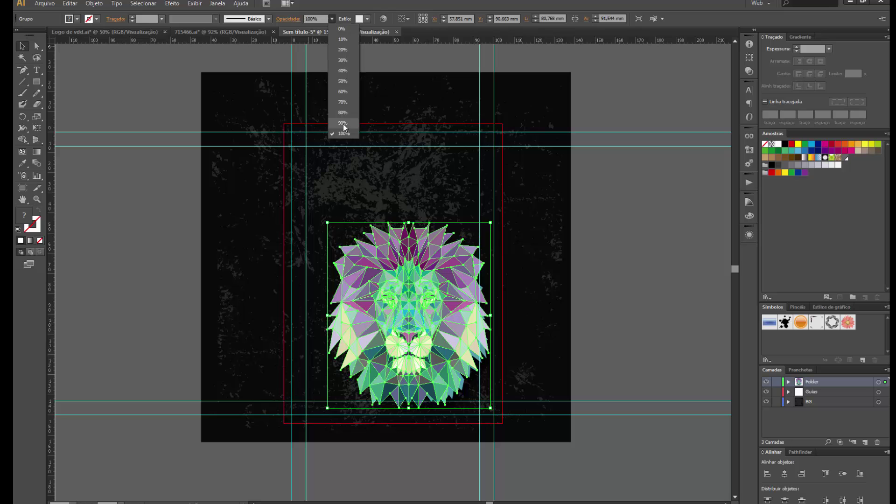
pyautogui.click(340, 84)
pyautogui.click(657, 294)
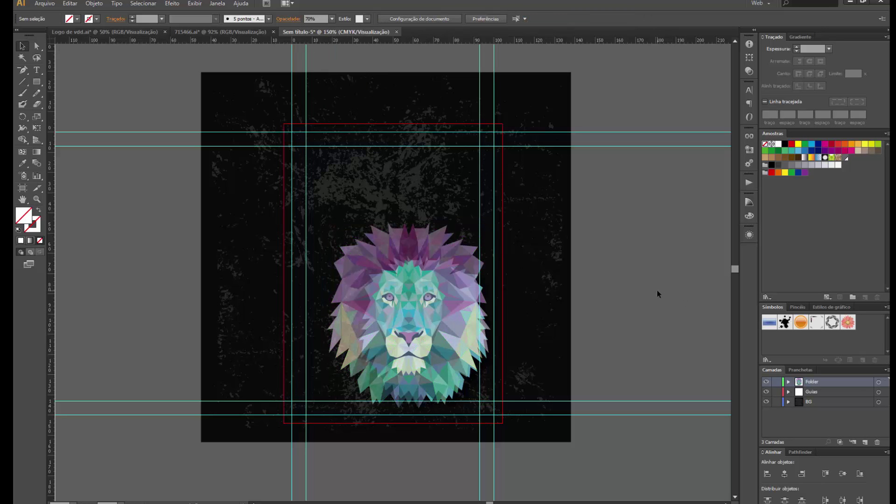
# Undo the resize, delete the lion group from the Folder layer, and return to 715466.ai
pyautogui.click(404, 291)
pyautogui.moveTo(491, 222)
pyautogui.mouseDown()
pyautogui.moveTo(448, 273)
pyautogui.moveTo(467, 314)
pyautogui.mouseUp()
pyautogui.hotkey('ctrl', 'z')
pyautogui.hotkey('ctrl', 'z')
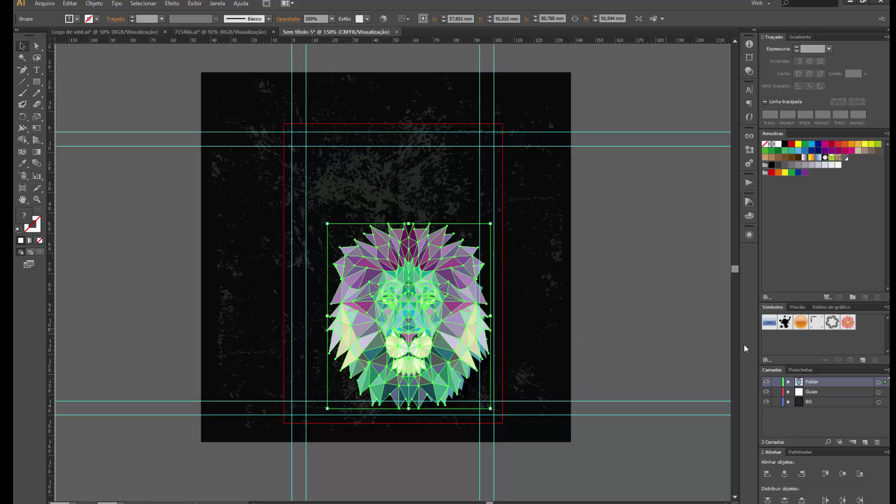
pyautogui.click(788, 382)
pyautogui.click(885, 392)
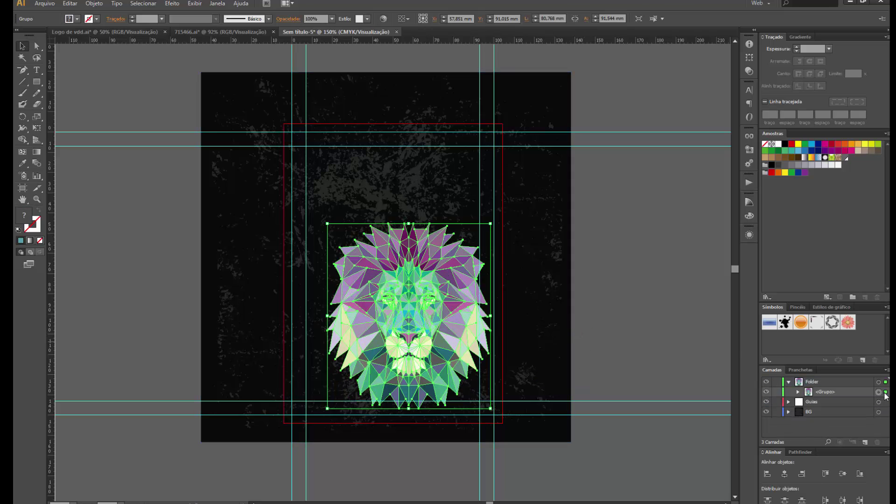
pyautogui.press('Delete')
pyautogui.hotkey('ctrl', 'Tab')
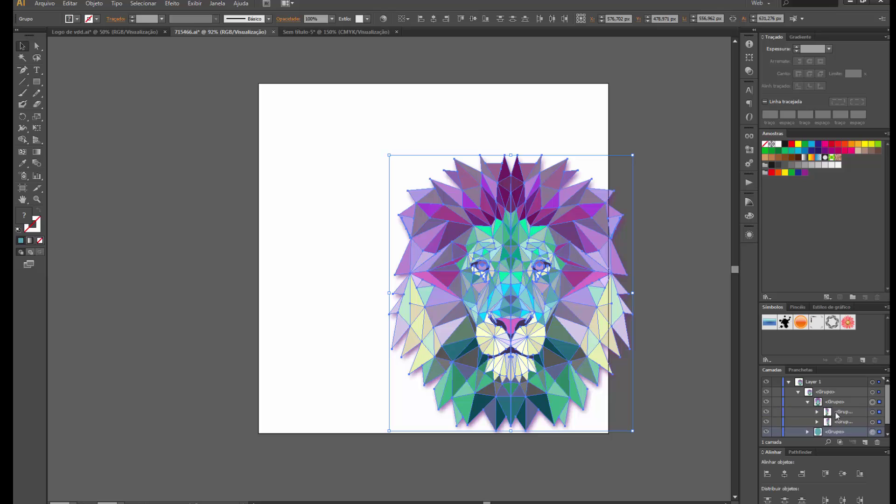
# Copy the lion's left-half group into the folder, scale it, and butt its cut edge on the right guide
pyautogui.click(841, 422)
pyautogui.scroll(-1, 849, 408)
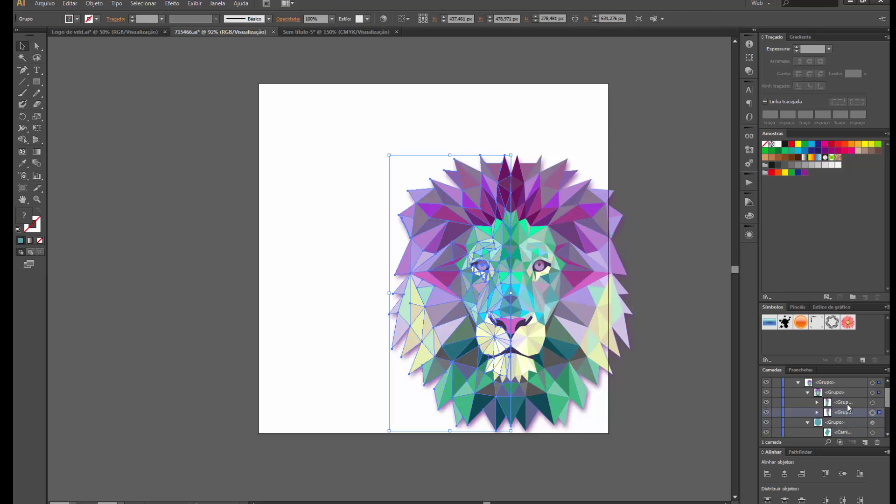
pyautogui.hotkey('ctrl', 'shift', 'a')
pyautogui.moveTo(401, 228); pyautogui.dragTo(486, 130)
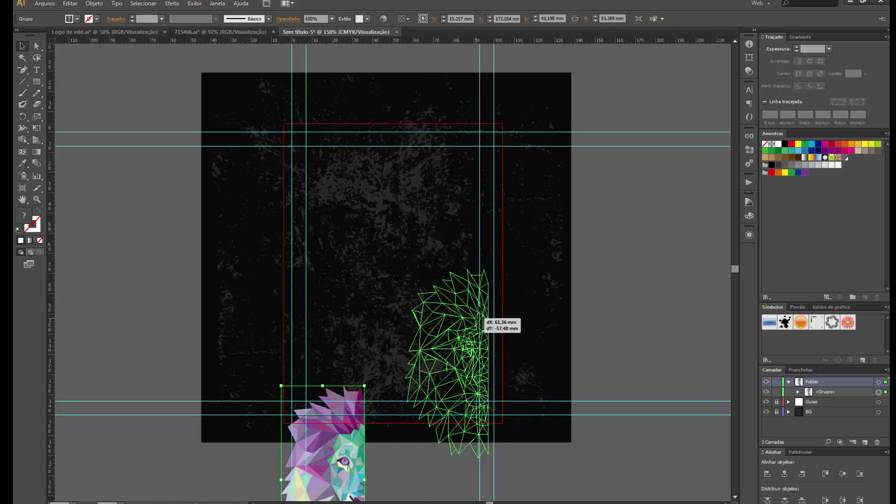
pyautogui.moveTo(480, 125); pyautogui.dragTo(486, 276)
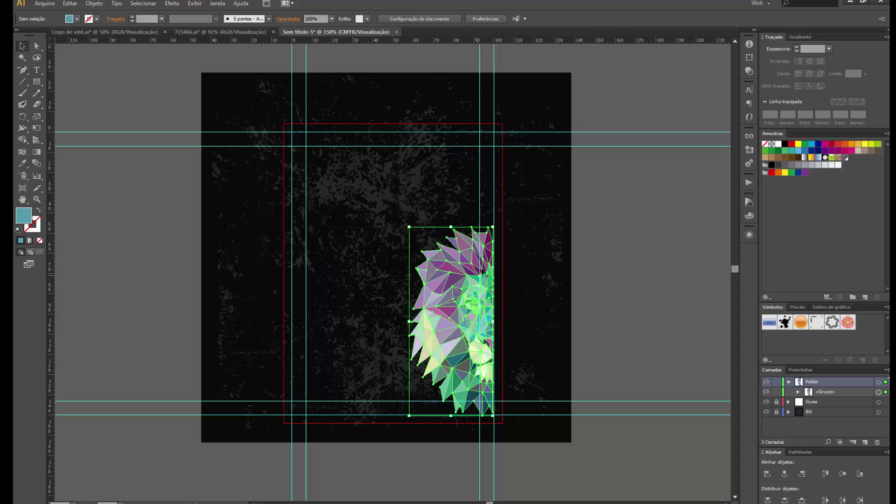
pyautogui.moveTo(492, 228); pyautogui.dragTo(519, 222)
pyautogui.click(543, 328)
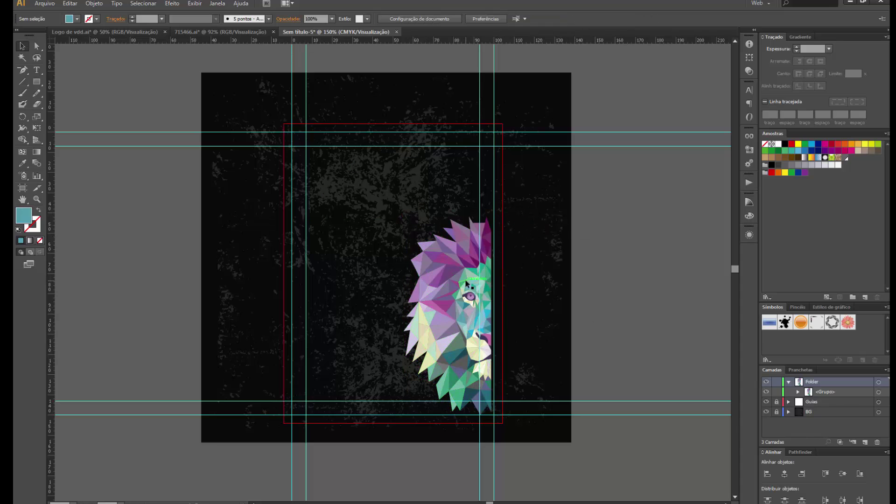
pyautogui.moveTo(466, 283); pyautogui.dragTo(469, 283)
pyautogui.click(632, 270)
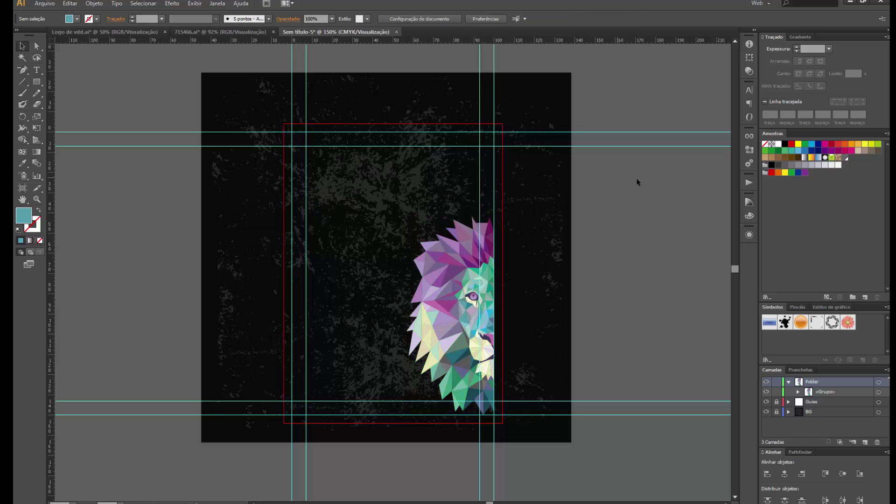
# Copy the white FORCELIUS logo into the folder, shrink it, and centre it at the top
pyautogui.hotkey('ctrl', 'Tab')
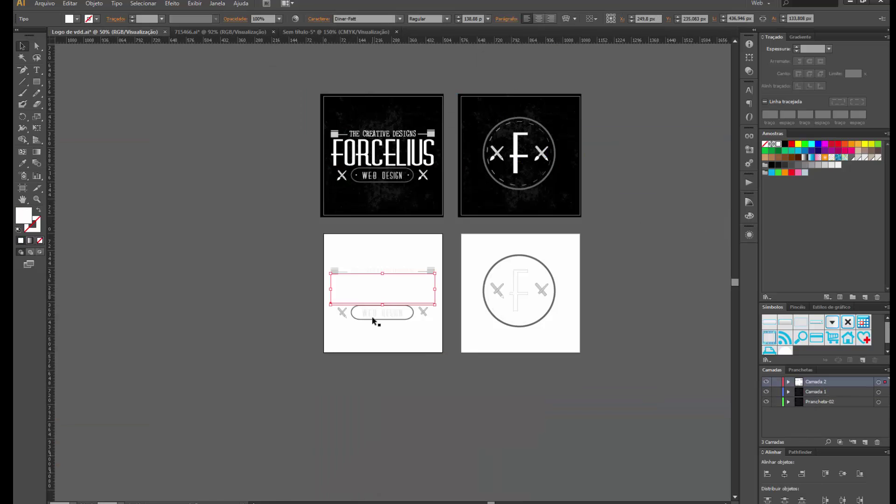
pyautogui.moveTo(450, 362); pyautogui.dragTo(322, 261)
pyautogui.hotkey('ctrl', 'c')
pyautogui.click(313, 31)
pyautogui.hotkey('ctrl', 'v')
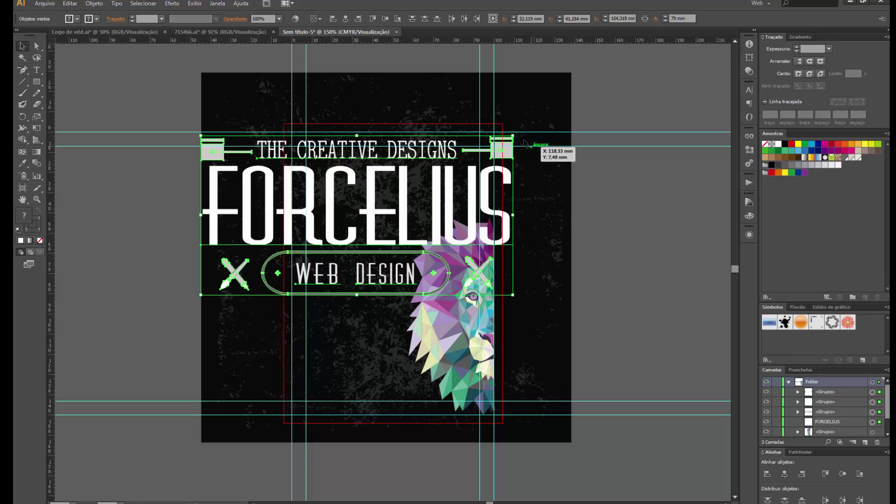
pyautogui.moveTo(513, 139); pyautogui.dragTo(339, 213)
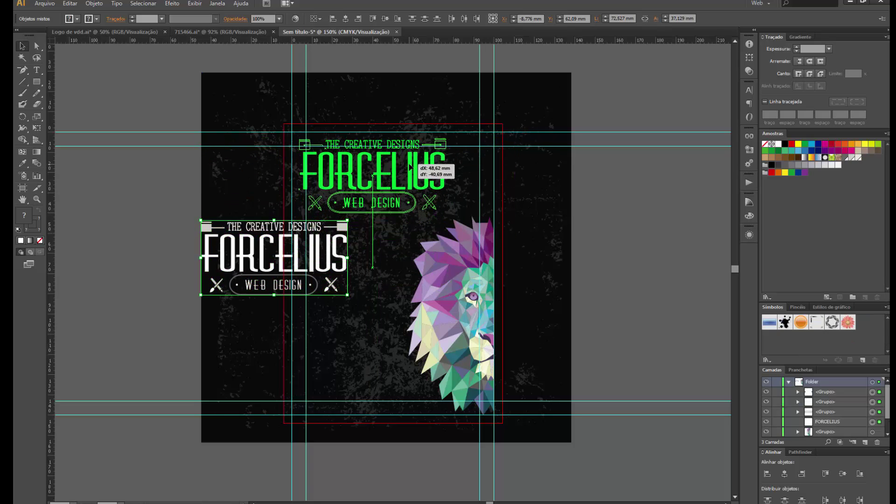
pyautogui.moveTo(314, 265); pyautogui.dragTo(414, 188)
pyautogui.moveTo(414, 188)
pyautogui.mouseDown()
pyautogui.moveTo(422, 195)
pyautogui.moveTo(424, 177)
pyautogui.mouseUp()
pyautogui.moveTo(455, 146)
pyautogui.mouseDown()
pyautogui.moveTo(407, 172)
pyautogui.moveTo(429, 171)
pyautogui.mouseUp()
pyautogui.click(660, 230)
# Fade the half lion to 60% opacity
pyautogui.click(475, 313)
pyautogui.click(332, 19)
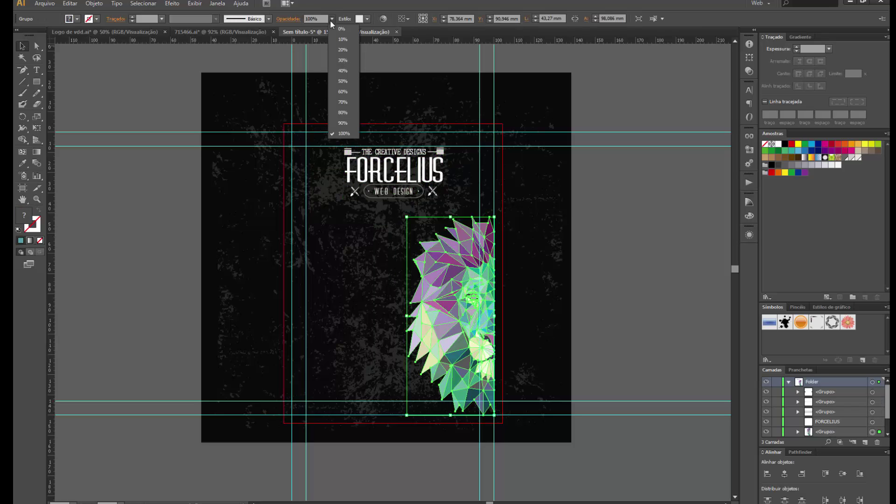
pyautogui.click(339, 70)
pyautogui.click(619, 284)
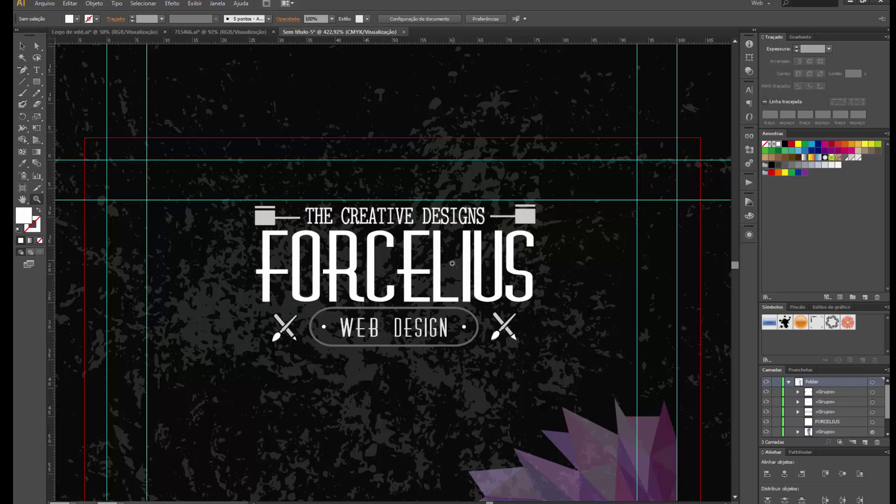
# Select the FORCELIUS text, top tagline and WEB DESIGN badge together
pyautogui.click(343, 282)
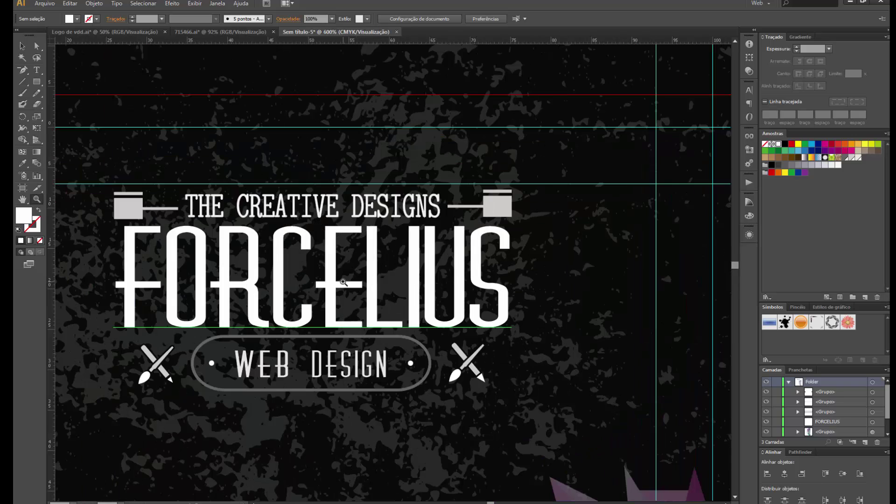
pyautogui.click(343, 282)
pyautogui.keyDown('shift'); pyautogui.click(318, 231); pyautogui.keyUp('shift')
pyautogui.keyDown('shift'); pyautogui.click(267, 338); pyautogui.keyUp('shift')
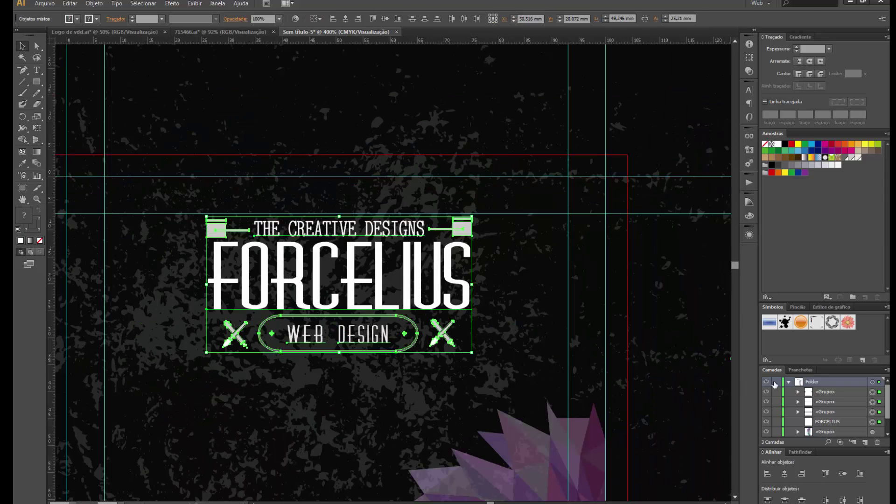
# Group the logo parts and draw a rectangle around them, placed behind the logo
pyautogui.hotkey('ctrl', 'g')
pyautogui.press('m')
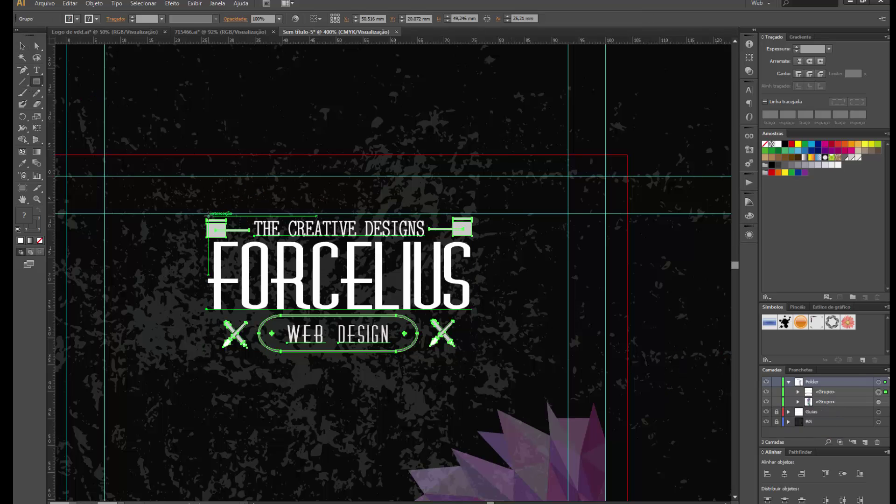
pyautogui.moveTo(203, 137); pyautogui.dragTo(486, 364)
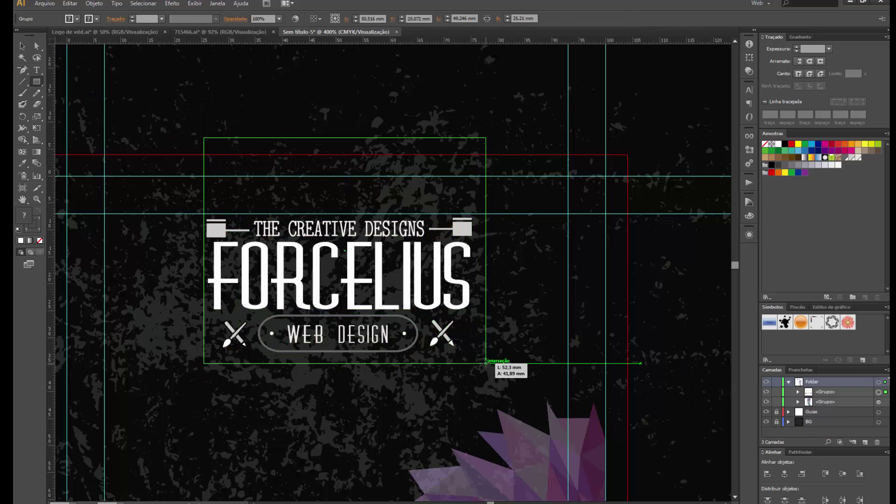
pyautogui.press('v')
pyautogui.press('Left')
pyautogui.press('Left')
pyautogui.press('Left')
pyautogui.moveTo(826, 392); pyautogui.dragTo(841, 407)
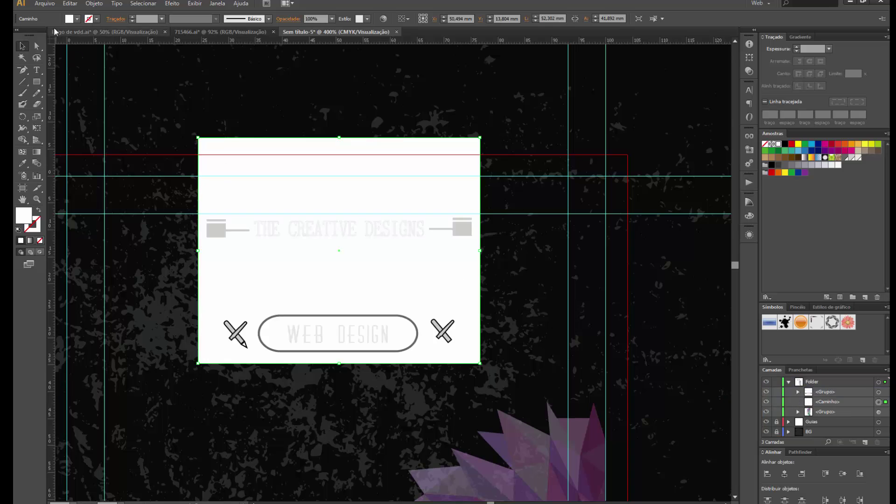
# Fill the box black, then try a grey fill from a loaded swatch library
pyautogui.click(77, 19)
pyautogui.click(40, 36)
pyautogui.click(217, 3)
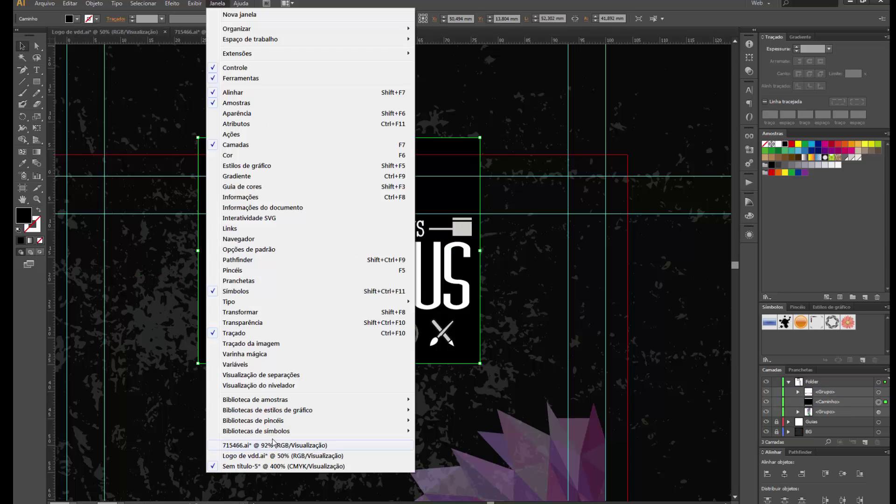
pyautogui.click(551, 385)
pyautogui.moveTo(419, 235); pyautogui.dragTo(793, 134)
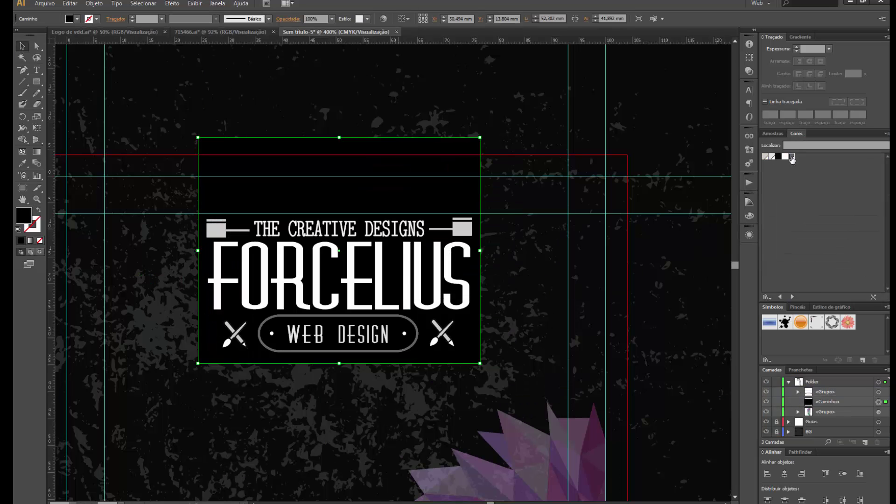
pyautogui.click(773, 157)
pyautogui.hotkey('ctrl', 'shift', 'a')
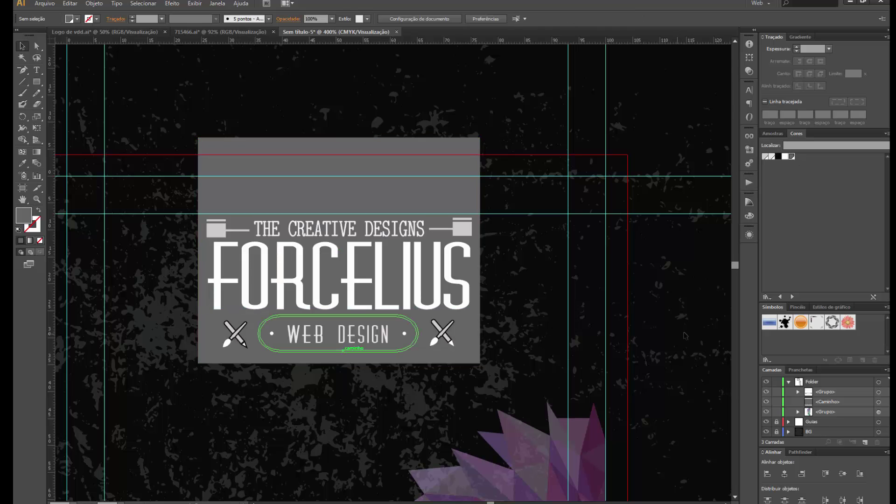
# Restore the box's black fill and give it a thin 1 pt grey outline
pyautogui.click(458, 267)
pyautogui.hotkey('ctrl', 'z')
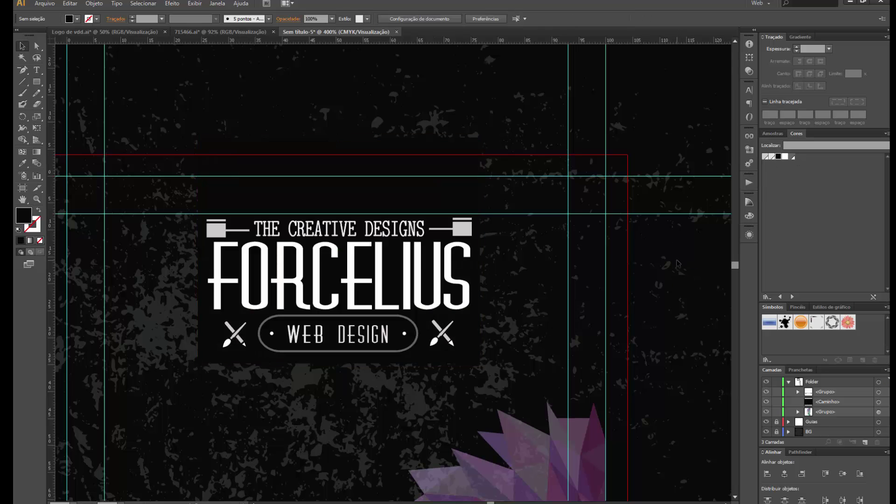
pyautogui.click(77, 18)
pyautogui.press('Escape')
pyautogui.press('x')
pyautogui.click(750, 216)
pyautogui.click(699, 283)
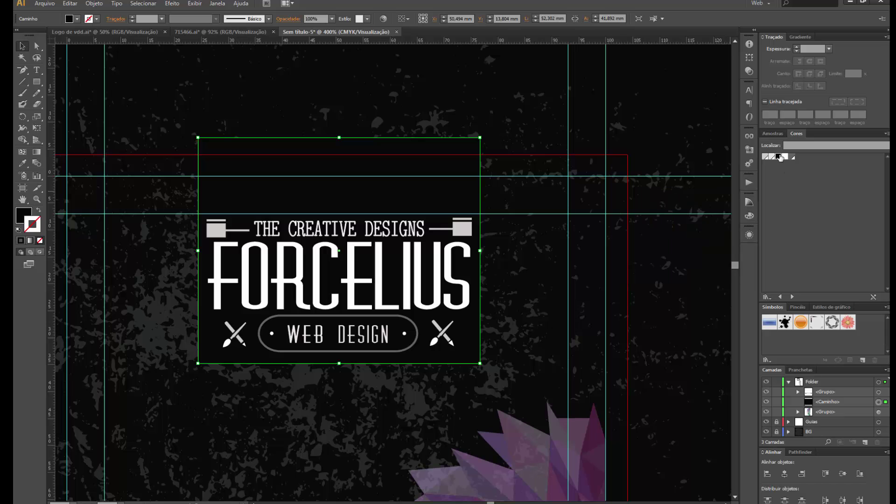
pyautogui.hotkey('ctrl', '-')
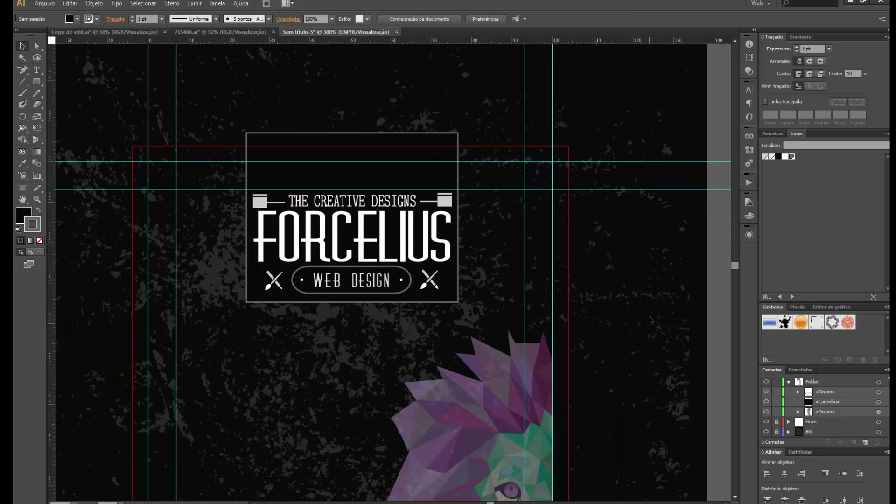
pyautogui.scroll(-5, 649, 289)
pyautogui.scroll(3, 596, 200)
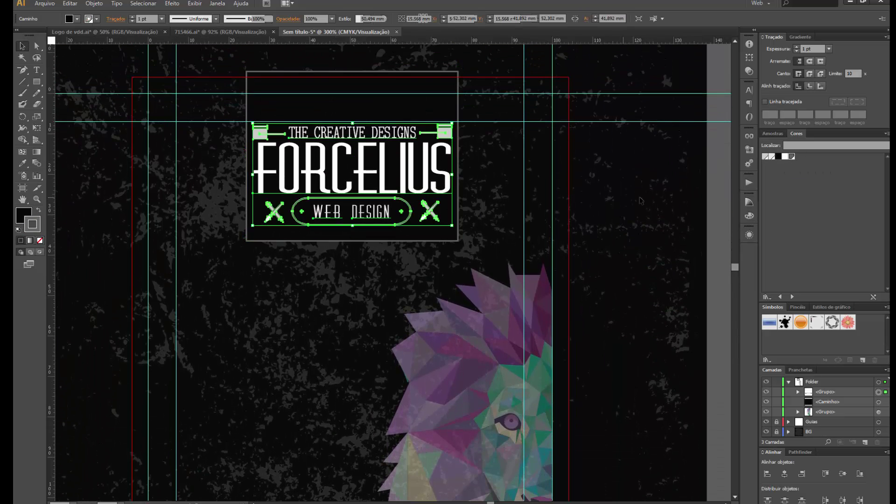
pyautogui.click(645, 236)
pyautogui.scroll(-3, 645, 235)
pyautogui.hotkey('ctrl', '-')
# Type the 'Produção Web' heading left of the lion and colour it white
pyautogui.press('t')
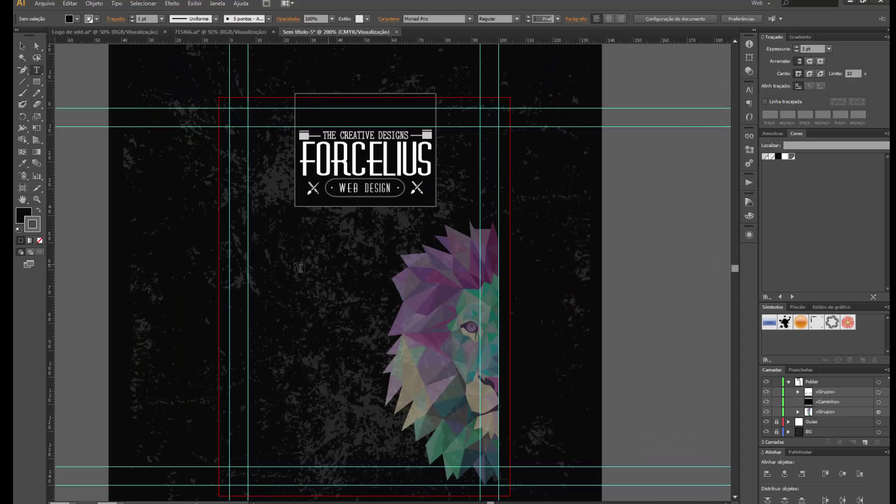
pyautogui.click(264, 268)
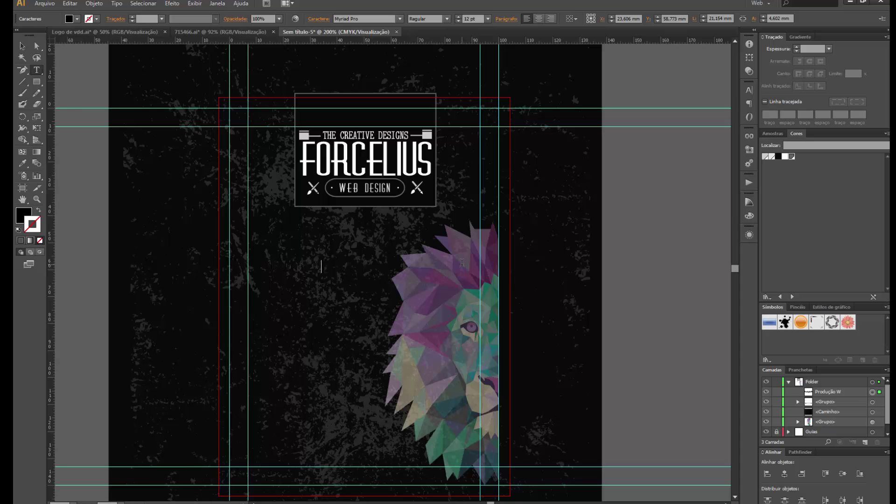
pyautogui.write('b')
pyautogui.hotkey('ctrl', 'a')
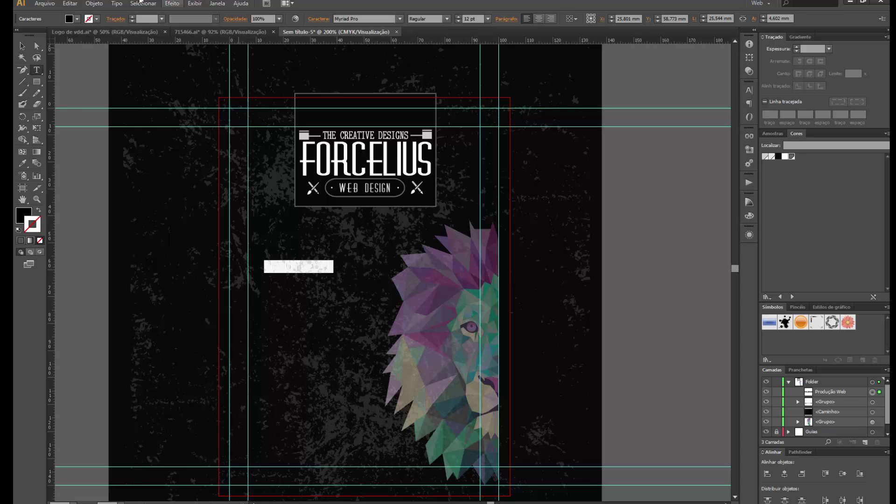
pyautogui.click(77, 19)
pyautogui.click(35, 38)
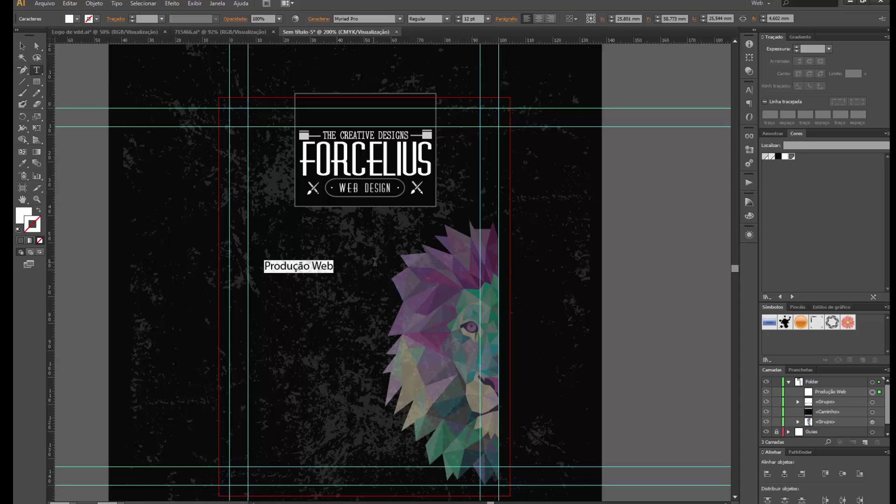
pyautogui.press('Return')
pyautogui.press('Escape')
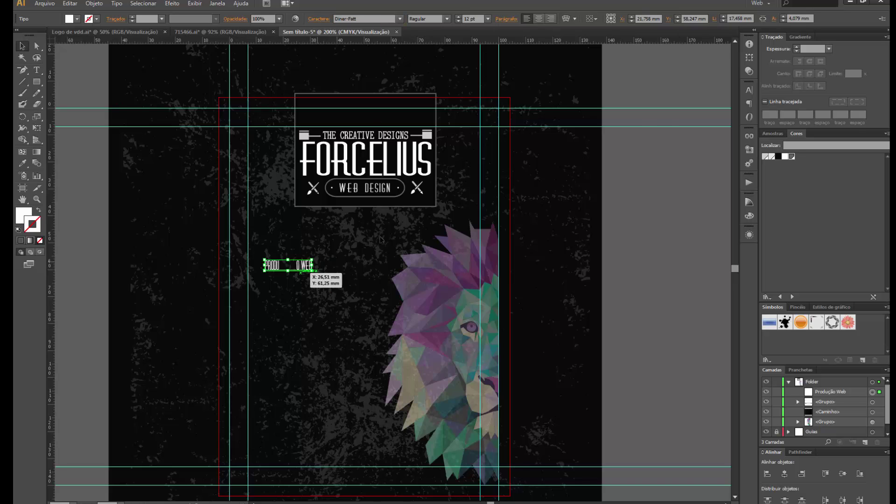
pyautogui.hotkey('ctrl', 't')
pyautogui.click(306, 269)
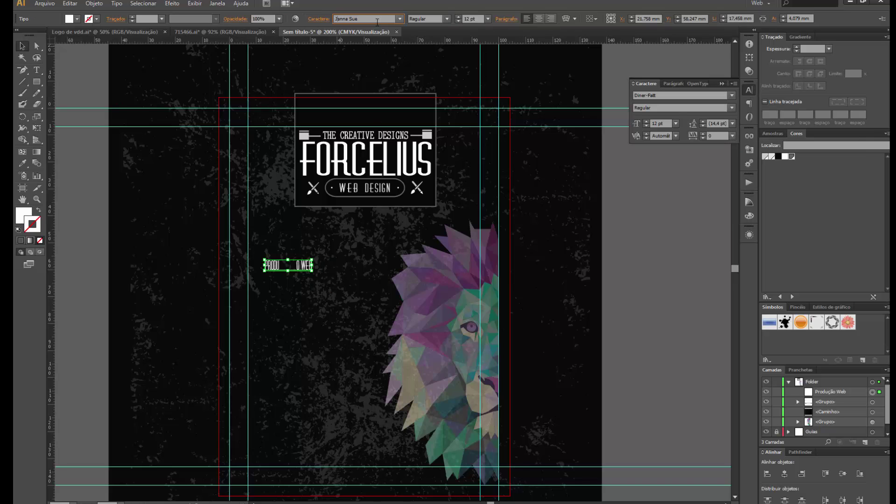
# Try the Jenna Sue font, retype the broken heading, and settle on the Antonio typeface
pyautogui.press('Return')
pyautogui.hotkey('ctrl', '+')
pyautogui.hotkey('ctrl', '+')
pyautogui.hotkey('ctrl', '+')
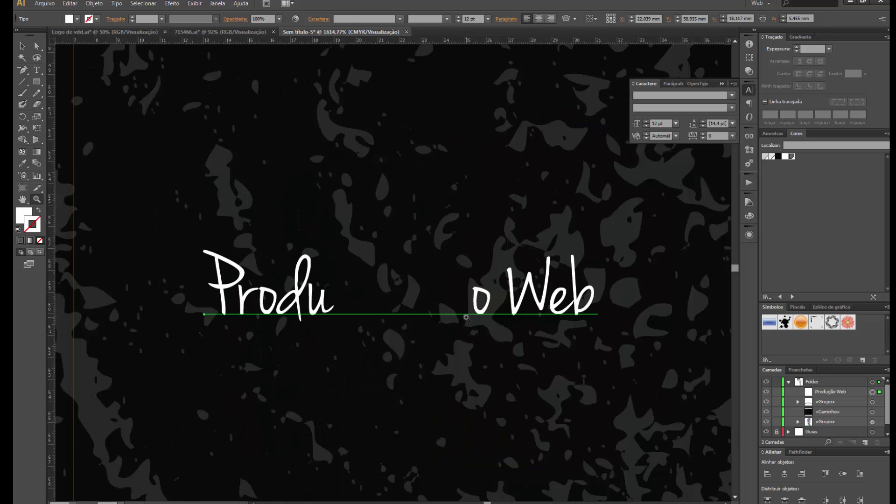
pyautogui.hotkey('ctrl', '-')
pyautogui.hotkey('ctrl', '-')
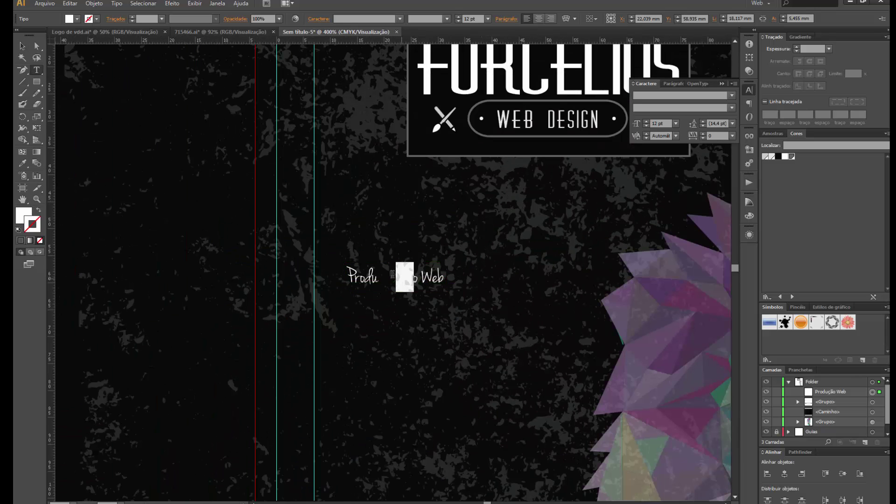
pyautogui.tripleClick(392, 274)
pyautogui.write('P')
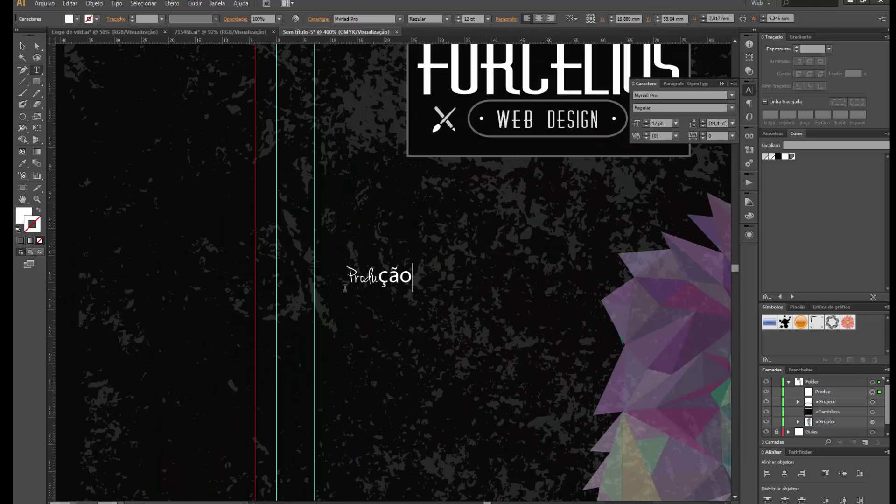
pyautogui.write('Web')
pyautogui.tripleClick(345, 273)
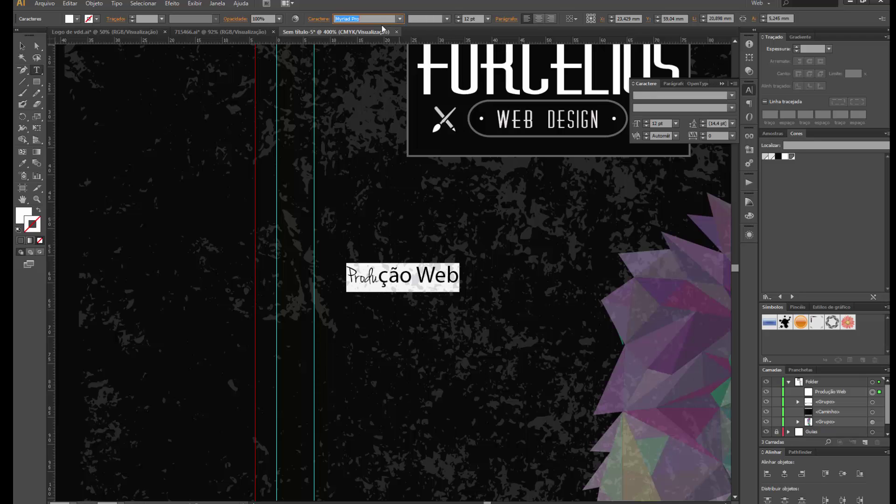
pyautogui.press('Down')
pyautogui.press('Down')
pyautogui.press('Down')
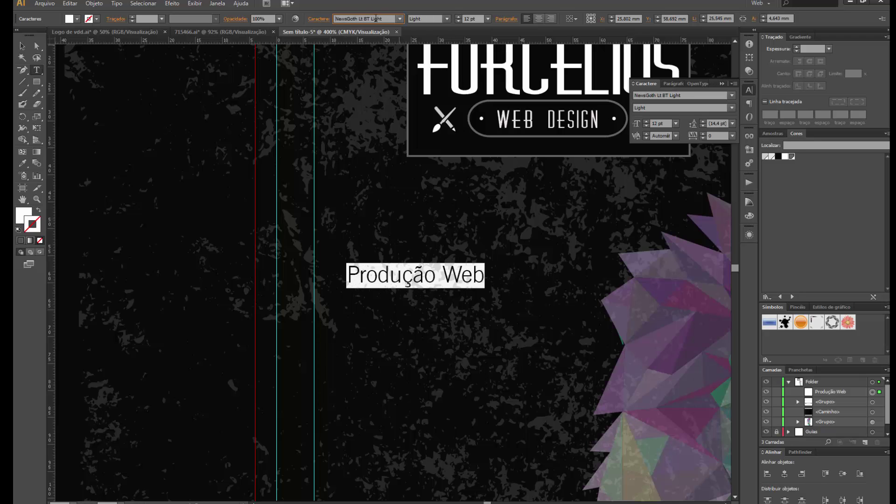
pyautogui.press('Down')
pyautogui.press('Down')
pyautogui.press('Down')
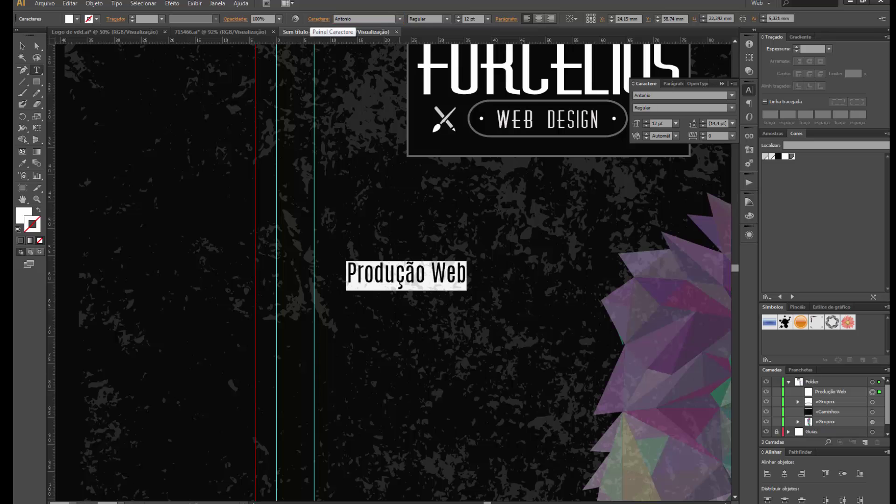
pyautogui.press('Escape')
# Step into the logo group and back out of its editing mode
pyautogui.scroll(1, 521, 148)
pyautogui.doubleClick(520, 149)
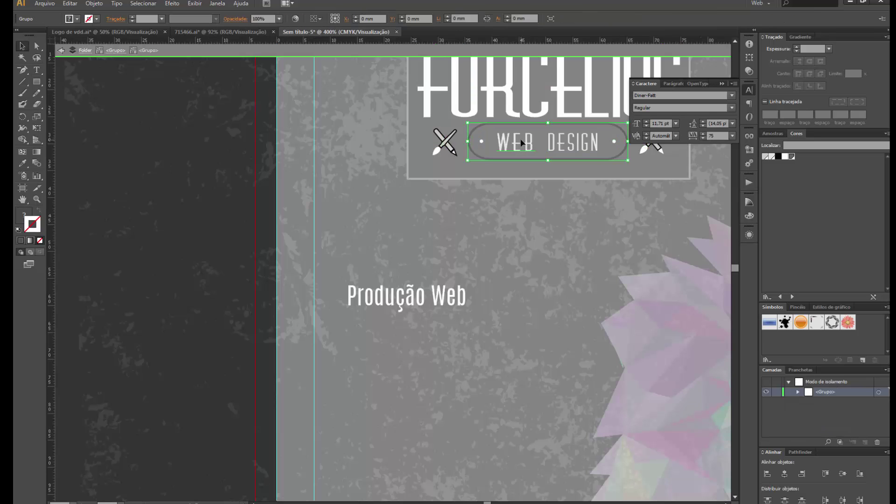
pyautogui.doubleClick(550, 276)
pyautogui.scroll(1, 550, 276)
pyautogui.click(539, 68)
pyautogui.doubleClick(539, 68)
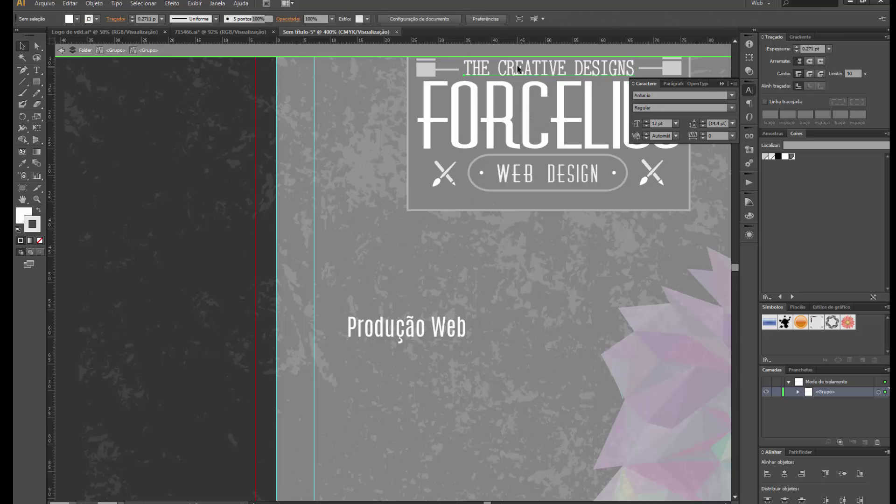
pyautogui.press('Escape')
pyautogui.doubleClick(516, 136)
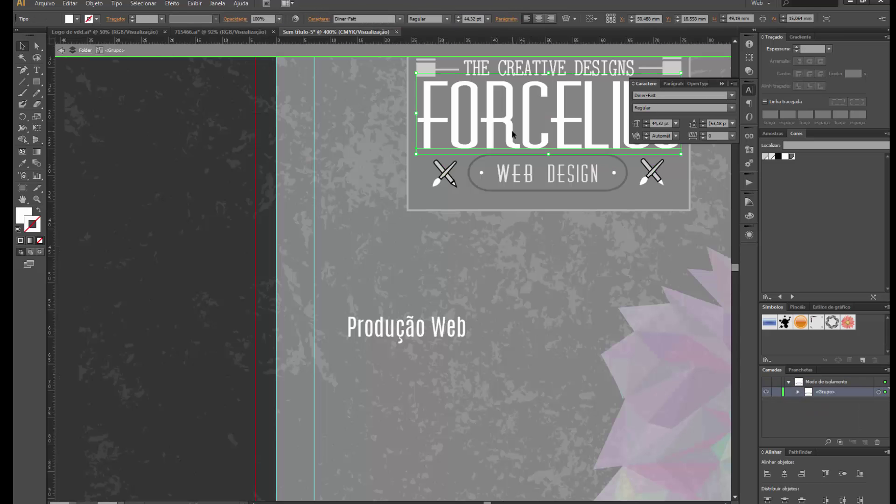
pyautogui.doubleClick(536, 306)
# Set the Produção Web heading to Latin Modern Mono Light Cond 10 Regular at 20 pt
pyautogui.click(406, 327)
pyautogui.hotkey('ctrl', '-')
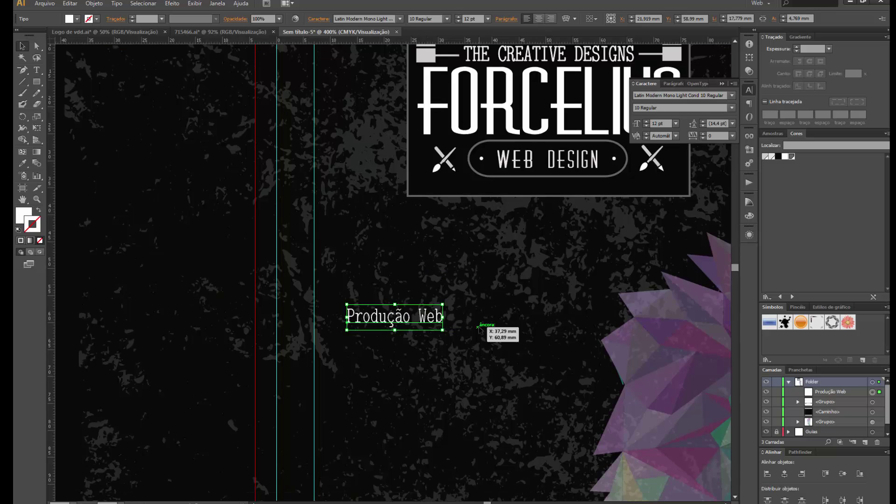
pyautogui.write('30')
pyautogui.press('Return')
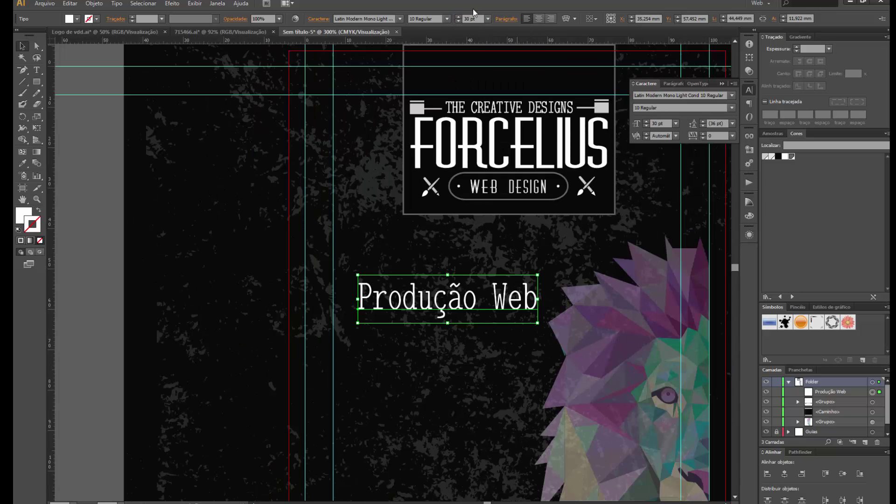
pyautogui.write('20')
pyautogui.press('Return')
pyautogui.hotkey('ctrl', '0')
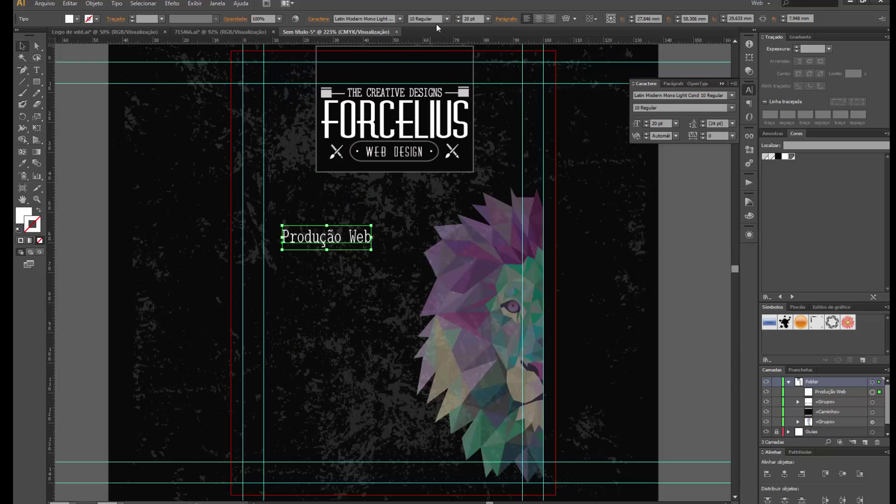
pyautogui.click(340, 218)
# Draw a three-point star as a triangle and move it below the heading
pyautogui.moveTo(252, 220); pyautogui.dragTo(294, 247)
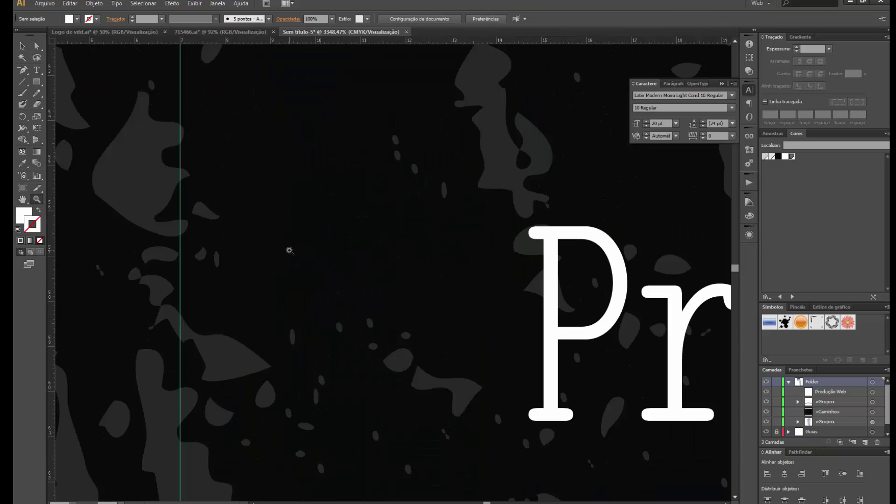
pyautogui.click(37, 82)
pyautogui.click(91, 127)
pyautogui.click(290, 290)
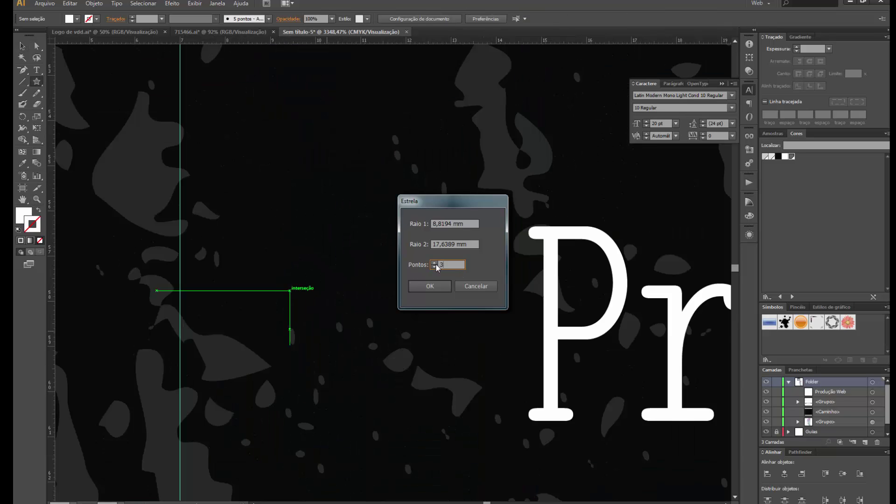
pyautogui.press('Return')
pyautogui.hotkey('ctrl', '0')
pyautogui.press('v')
pyautogui.moveTo(285, 250); pyautogui.dragTo(343, 306)
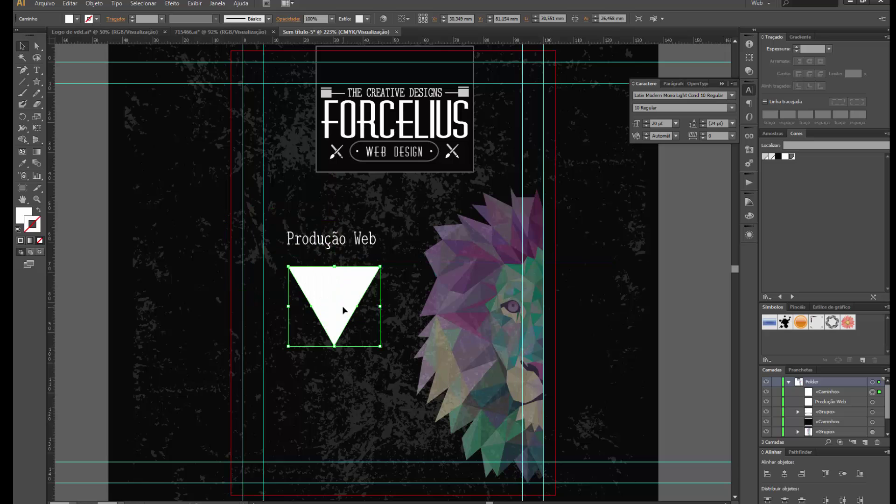
# Reflect the triangle across a 0° angle axis
pyautogui.rightClick(342, 307)
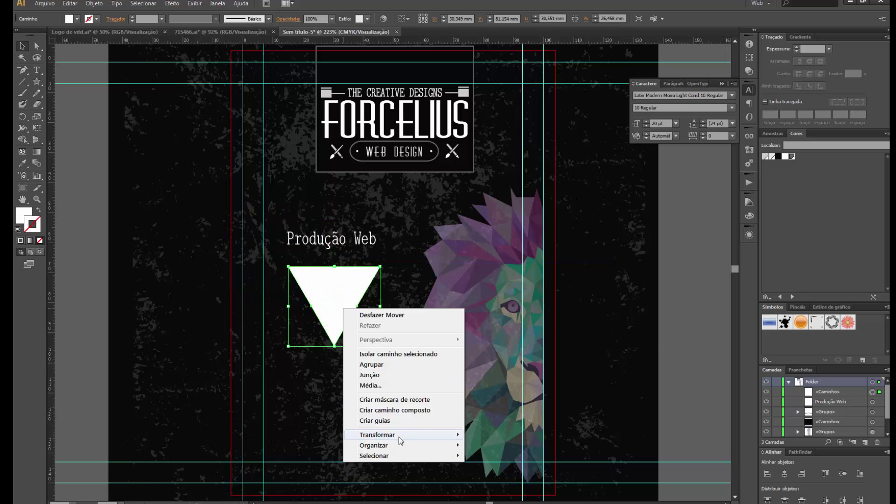
pyautogui.click(509, 384)
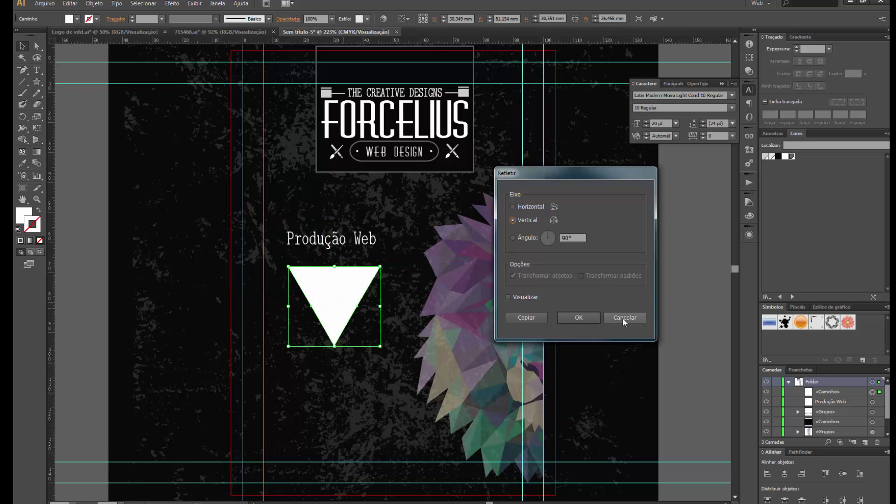
pyautogui.click(509, 297)
pyautogui.click(527, 210)
pyautogui.click(555, 238)
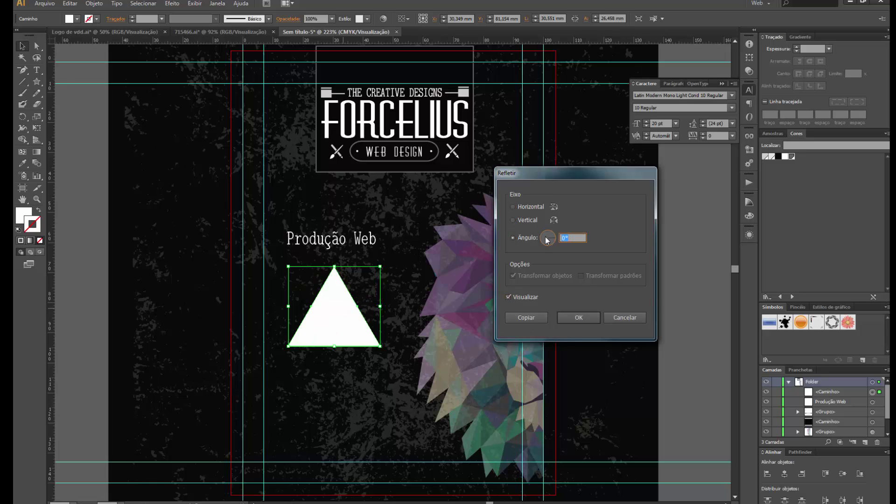
pyautogui.click(579, 318)
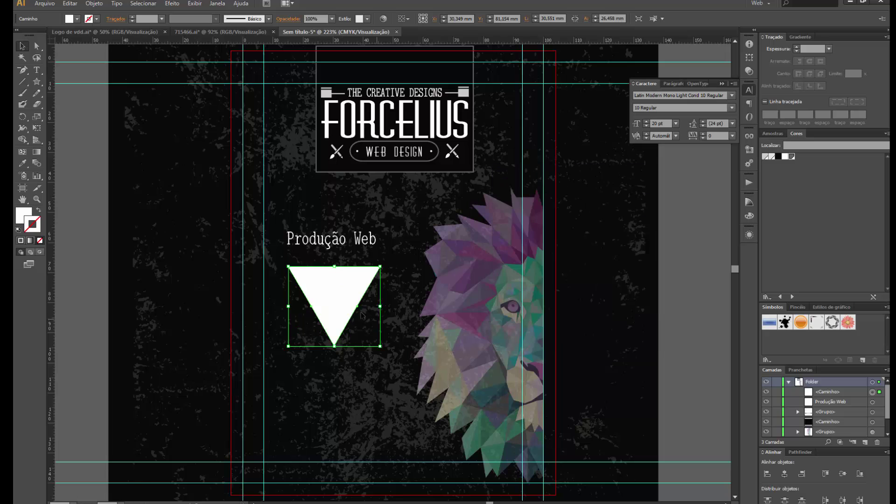
# Rotate the triangle 90° to point right and shrink it to bullet size
pyautogui.doubleClick(22, 116)
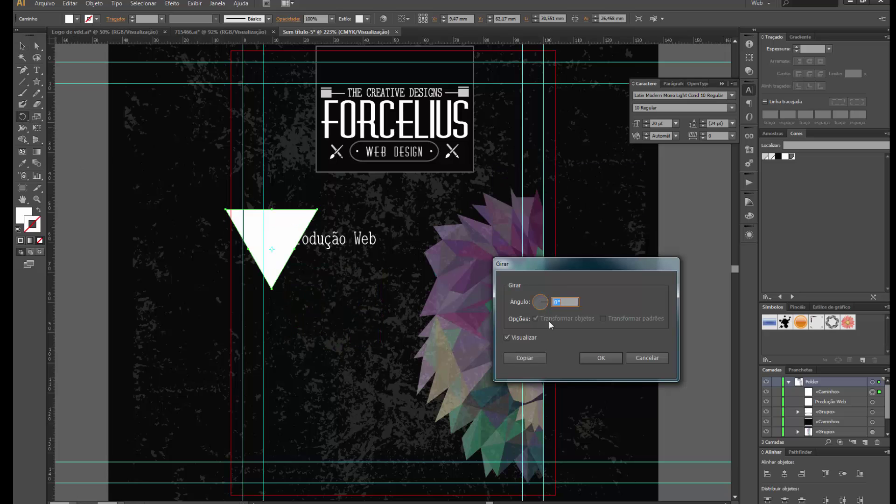
pyautogui.write('90')
pyautogui.click(601, 358)
pyautogui.press('v')
pyautogui.moveTo(311, 207)
pyautogui.mouseDown()
pyautogui.moveTo(250, 275)
pyautogui.moveTo(274, 239)
pyautogui.mouseUp()
# Place the small triangle just before the Produção Web heading
pyautogui.scroll(5, 303, 233)
pyautogui.click(387, 266)
pyautogui.moveTo(388, 267); pyautogui.dragTo(419, 267)
pyautogui.click(163, 264)
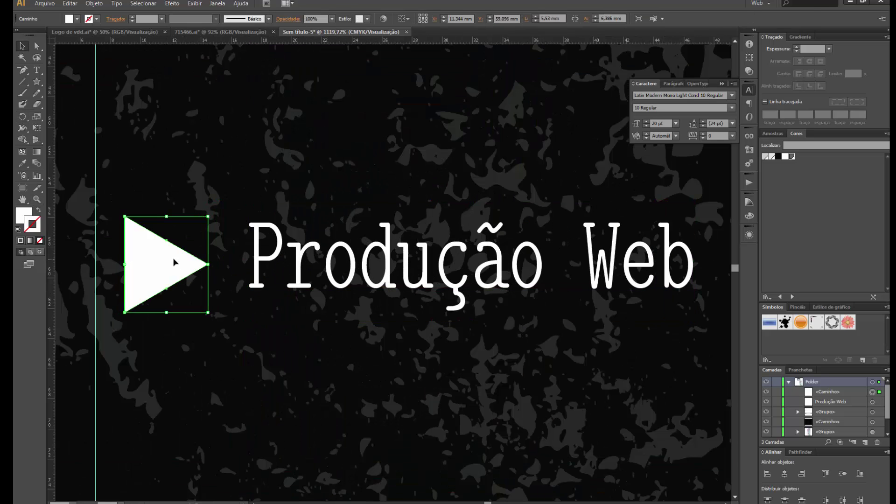
pyautogui.moveTo(163, 264)
pyautogui.mouseDown()
pyautogui.moveTo(184, 259)
pyautogui.moveTo(211, 232)
pyautogui.moveTo(216, 238)
pyautogui.mouseUp()
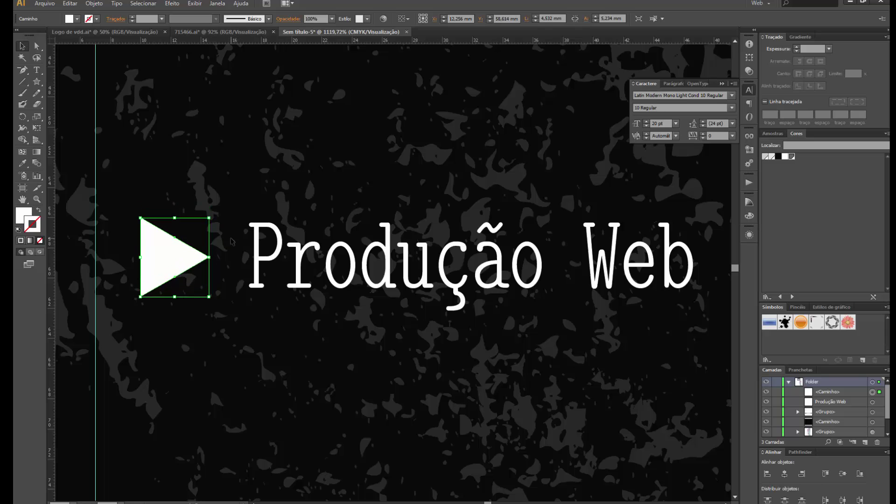
# Set the triangle's opacity to 70% and select the bullet with its heading
pyautogui.click(332, 19)
pyautogui.click(346, 113)
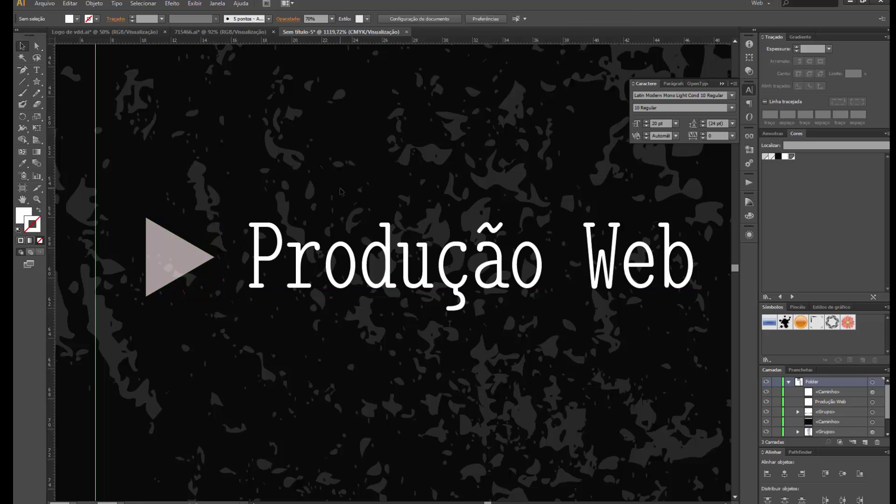
pyautogui.hotkey('ctrl', '-')
pyautogui.hotkey('ctrl', '-')
pyautogui.hotkey('ctrl', '-')
pyautogui.hotkey('ctrl', '-')
pyautogui.keyDown('shift'); pyautogui.click(368, 271); pyautogui.keyUp('shift')
# Duplicate the bullet row beneath the first and relabel it Hot Sites
pyautogui.keyDown('alt'); pyautogui.moveTo(369, 270); pyautogui.dragTo(370, 303); pyautogui.keyUp('alt')
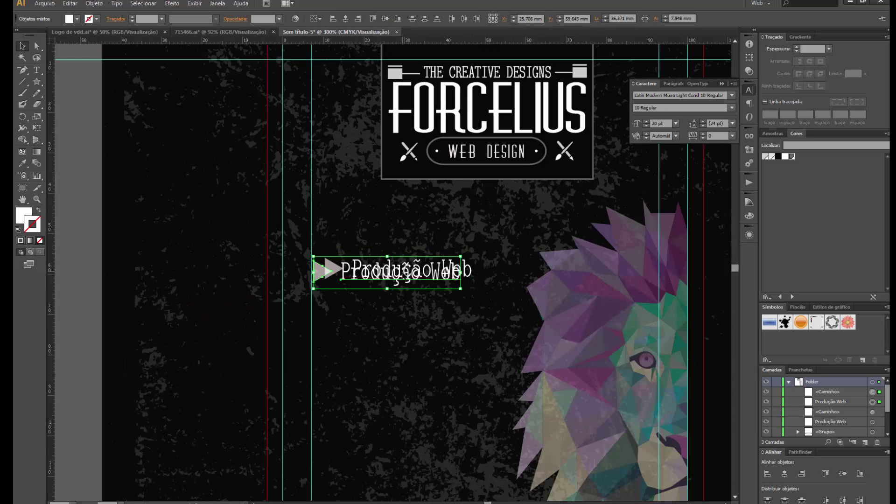
pyautogui.moveTo(53, 339); pyautogui.dragTo(324, 359)
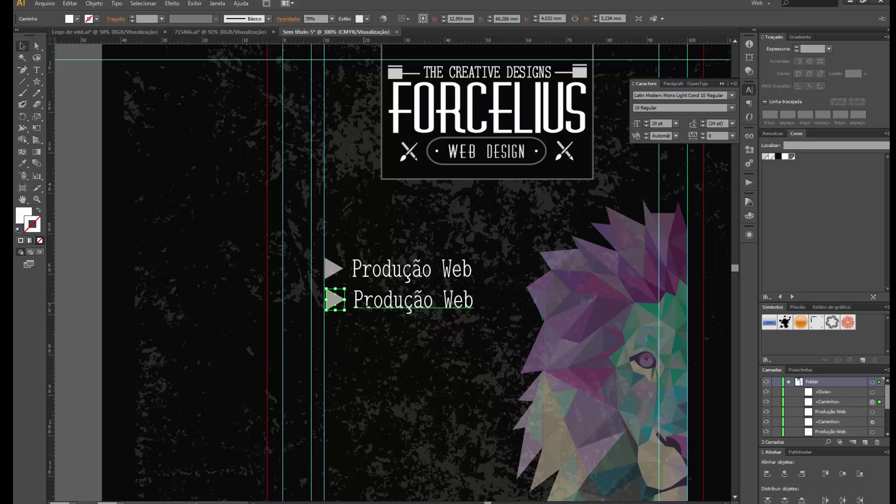
pyautogui.moveTo(322, 309)
pyautogui.mouseDown()
pyautogui.moveTo(355, 297)
pyautogui.moveTo(474, 307)
pyautogui.mouseUp()
pyautogui.write('t')
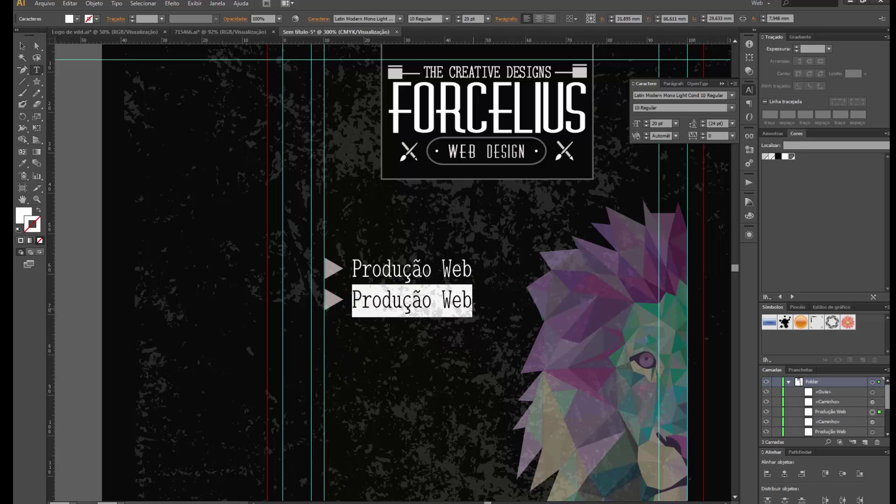
pyautogui.write('Hot Sites')
pyautogui.press('Escape')
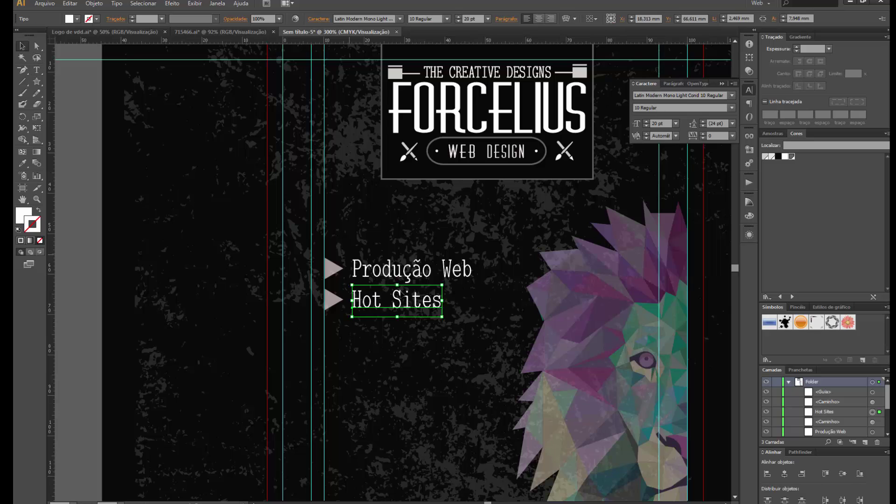
# Copy the Hot Sites row down as a third row and adjust the rows' positions
pyautogui.keyDown('shift'); pyautogui.click(334, 300); pyautogui.keyUp('shift')
pyautogui.moveTo(373, 301)
pyautogui.mouseDown()
pyautogui.moveTo(386, 329)
pyautogui.moveTo(397, 307)
pyautogui.moveTo(442, 337)
pyautogui.mouseUp()
pyautogui.click(481, 313)
pyautogui.click(346, 299)
pyautogui.keyDown('shift'); pyautogui.click(397, 301); pyautogui.keyUp('shift')
pyautogui.click(397, 330)
pyautogui.keyDown('shift'); pyautogui.click(333, 330); pyautogui.keyUp('shift')
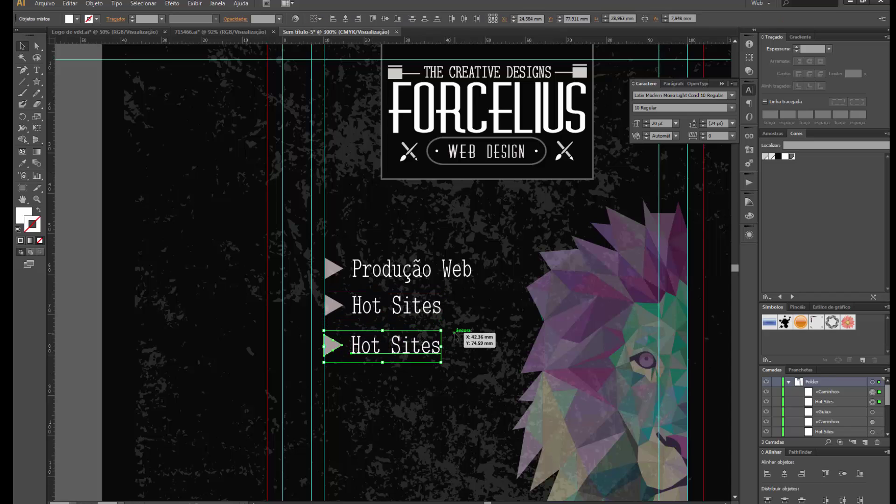
# Add two horizontal guides and move them down to the third row
pyautogui.moveTo(434, 41); pyautogui.dragTo(426, 277)
pyautogui.moveTo(446, 41); pyautogui.dragTo(444, 296)
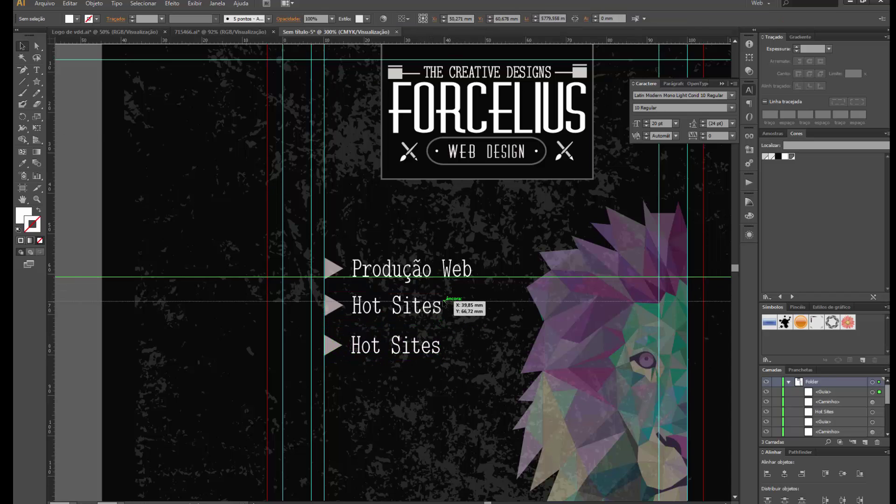
pyautogui.click(509, 278)
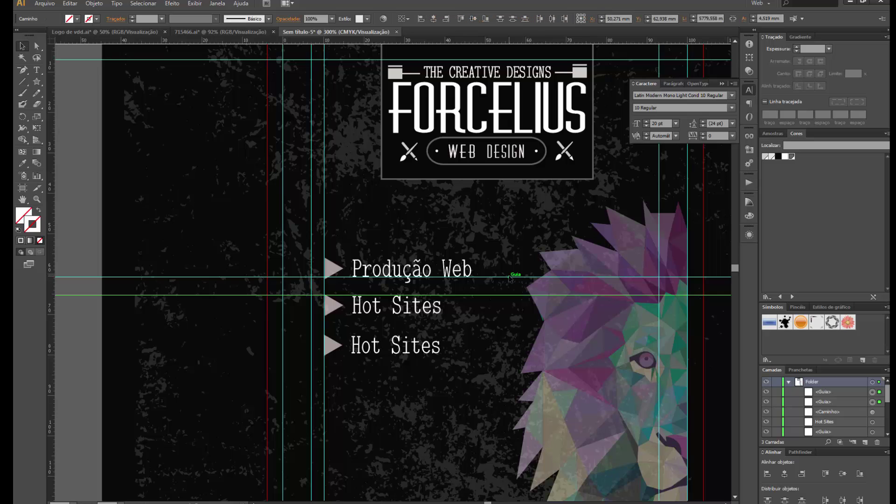
pyautogui.keyDown('shift'); pyautogui.click(510, 295); pyautogui.keyUp('shift')
pyautogui.moveTo(510, 295); pyautogui.dragTo(512, 333)
pyautogui.click(414, 353)
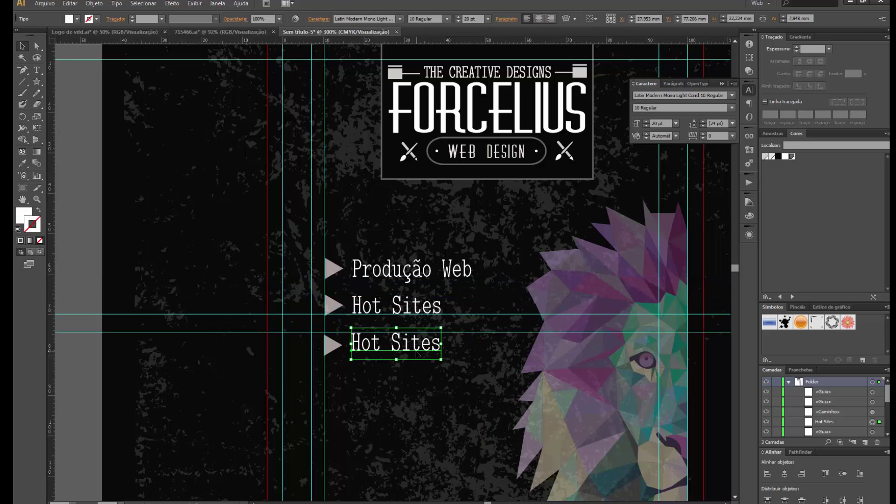
pyautogui.hotkey('ctrl', 'shift', 'a')
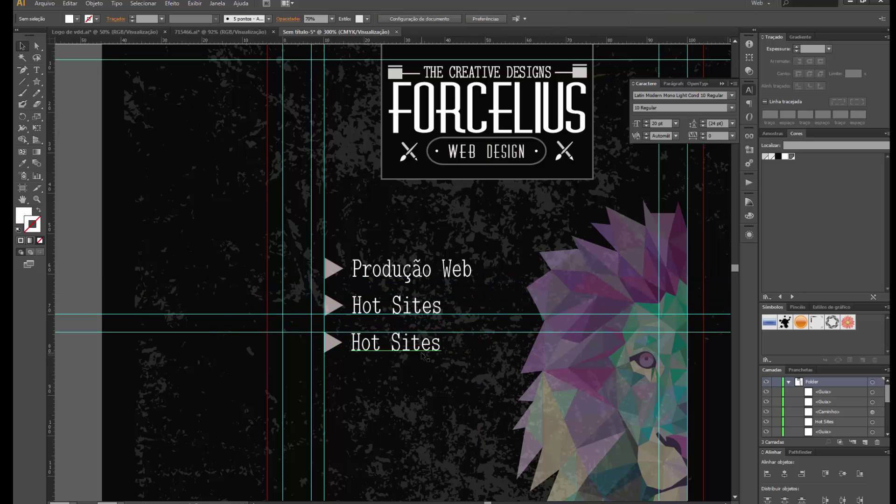
# Retype the third row's label as Material Digital
pyautogui.press('t')
pyautogui.moveTo(439, 347); pyautogui.dragTo(352, 348)
pyautogui.write('material Digital')
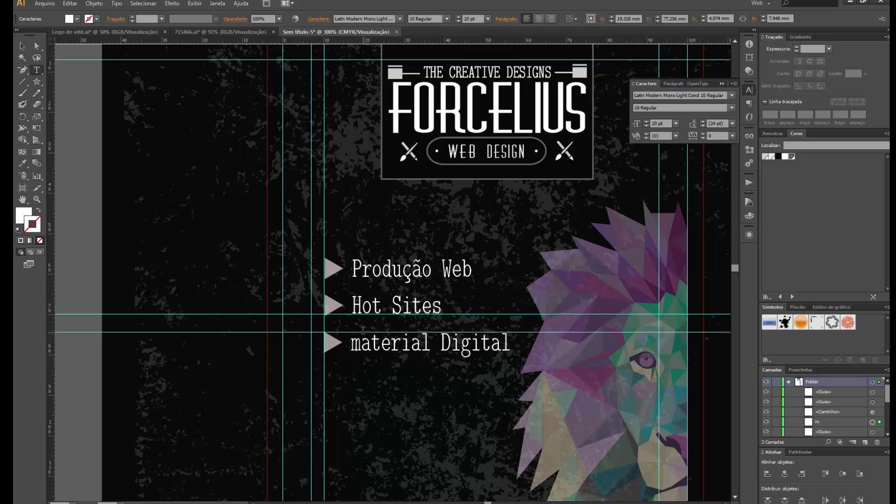
pyautogui.click(362, 343)
pyautogui.press('BackSpace')
pyautogui.write('M')
pyautogui.press('Escape')
# Move both guides down for the next row and select the Material Digital row
pyautogui.moveTo(526, 337); pyautogui.dragTo(527, 371)
pyautogui.moveTo(528, 314); pyautogui.dragTo(527, 351)
pyautogui.click(429, 345)
pyautogui.keyDown('shift'); pyautogui.click(333, 343); pyautogui.keyUp('shift')
# Copy the Material Digital row down as a fourth item labelled Midías Sociais
pyautogui.moveTo(433, 353); pyautogui.dragTo(402, 281)
pyautogui.moveTo(402, 281); pyautogui.dragTo(423, 390)
pyautogui.click(443, 406)
pyautogui.press('t')
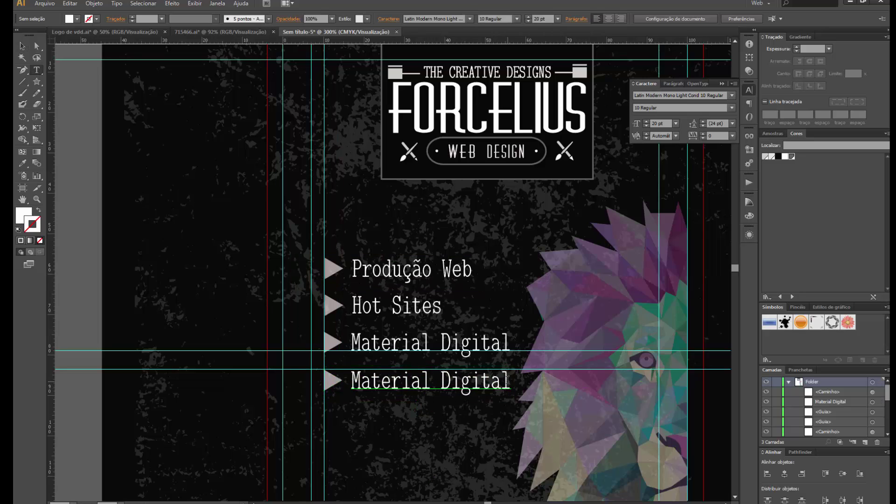
pyautogui.moveTo(509, 380); pyautogui.dragTo(346, 384)
pyautogui.write('Midi')
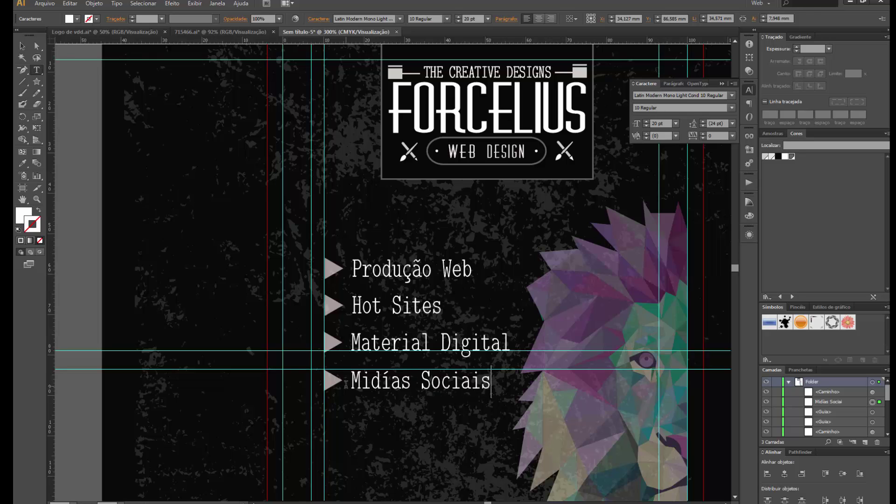
pyautogui.press('Escape')
# Add a fifth row labelled Mobile below Midías Sociais and fit the artboard in view
pyautogui.moveTo(517, 351); pyautogui.dragTo(516, 390)
pyautogui.moveTo(420, 381); pyautogui.dragTo(420, 415)
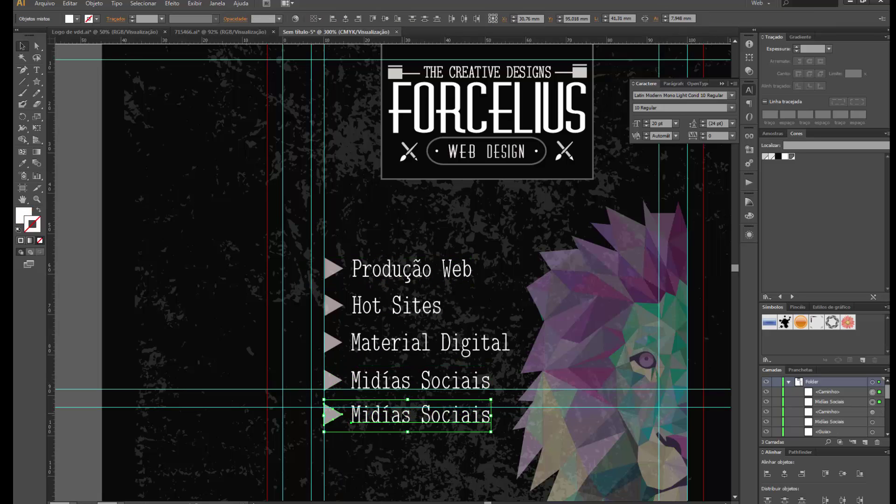
pyautogui.press('t')
pyautogui.moveTo(491, 420); pyautogui.dragTo(351, 422)
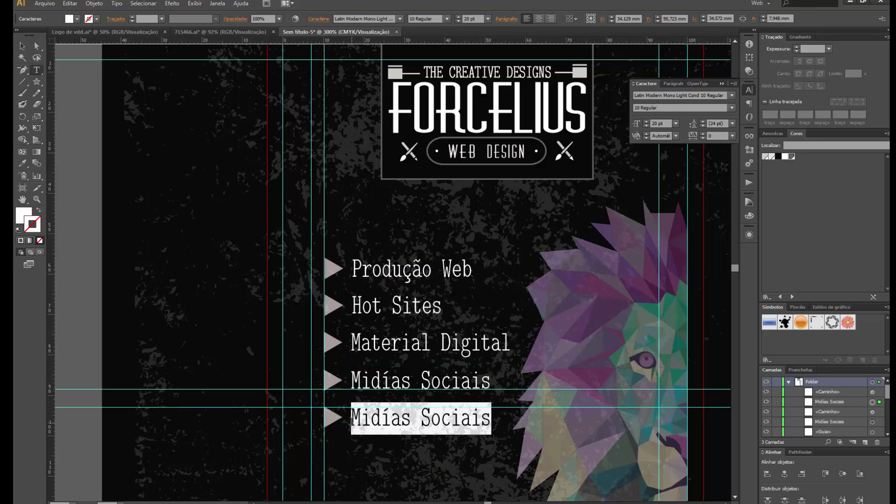
pyautogui.write('Mobile')
pyautogui.press('Escape')
pyautogui.click(66, 112)
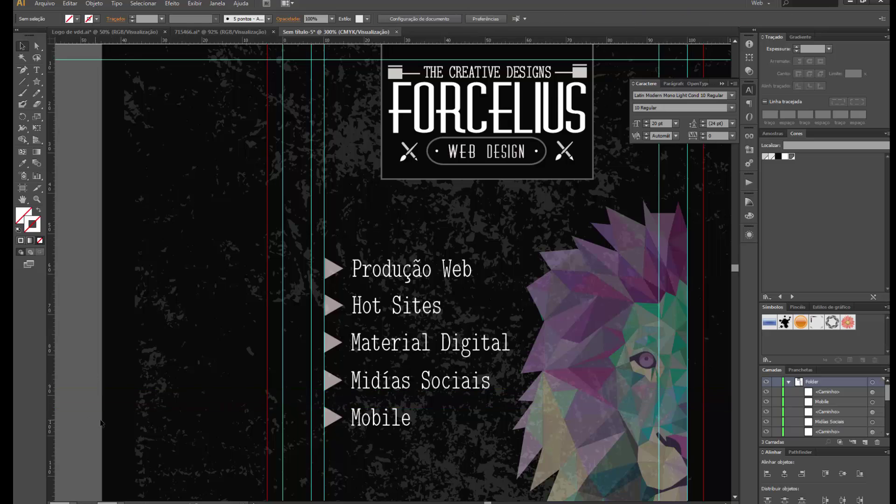
pyautogui.hotkey('ctrl', '0')
pyautogui.click(527, 307)
# Group the five list items and move the group up the page
pyautogui.click(677, 278)
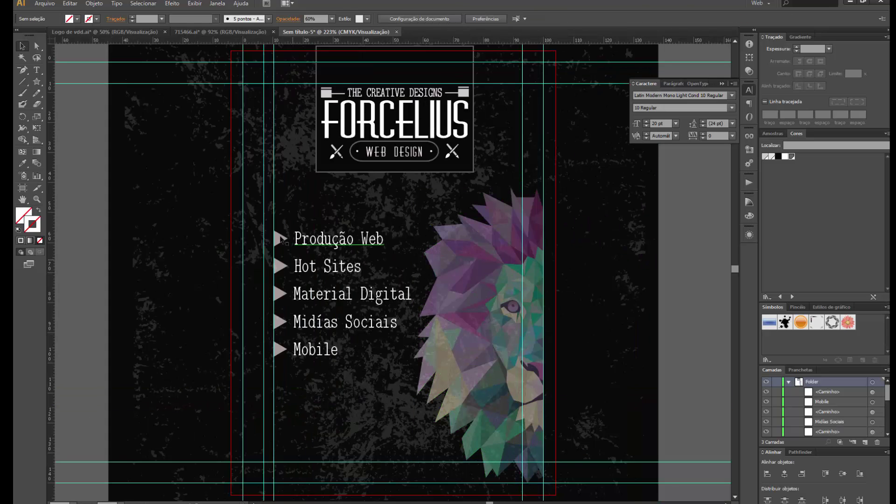
pyautogui.scroll(-3, 272, 458)
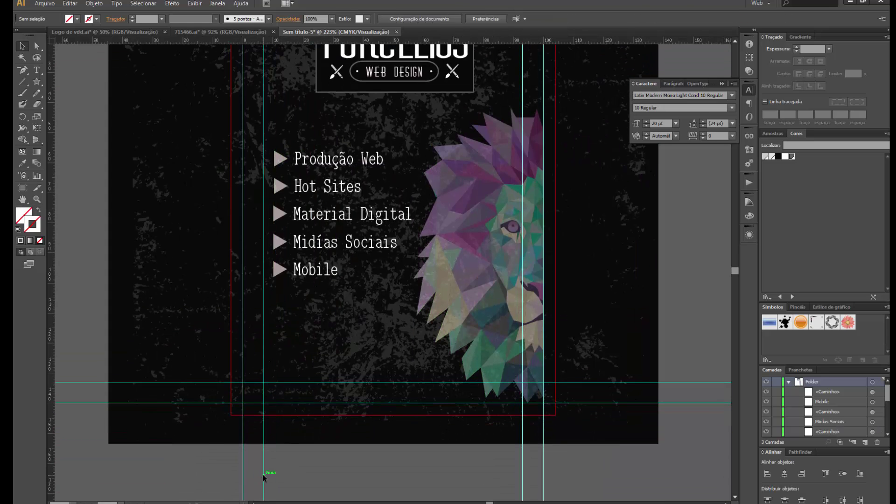
pyautogui.scroll(3, 264, 482)
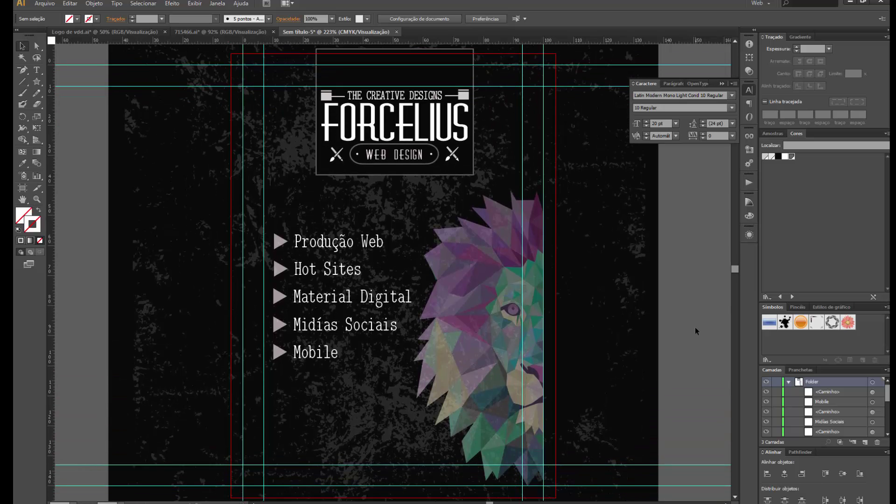
pyautogui.click(336, 243)
pyautogui.moveTo(269, 211); pyautogui.dragTo(397, 394)
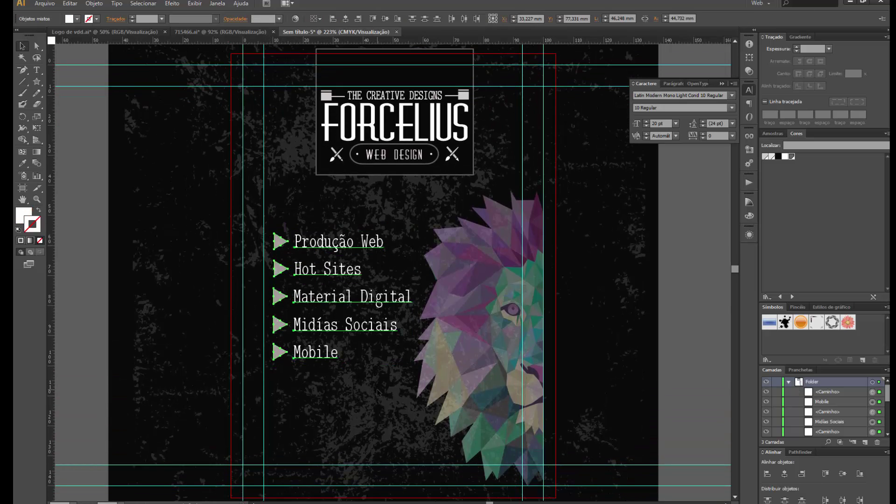
pyautogui.hotkey('ctrl', 'g')
pyautogui.moveTo(342, 332); pyautogui.dragTo(343, 311)
# Add the phone number line below the list with a white fill
pyautogui.press('t')
pyautogui.click(279, 385)
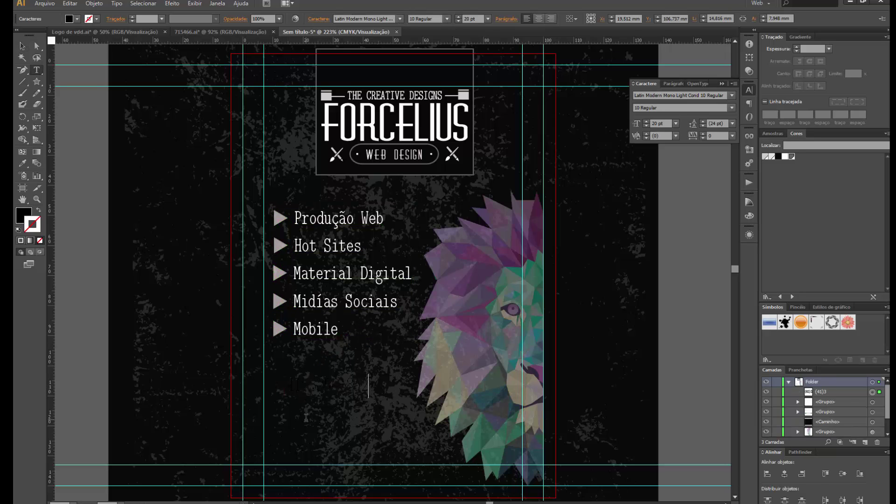
pyautogui.moveTo(280, 385); pyautogui.dragTo(377, 385)
pyautogui.click(77, 18)
pyautogui.click(23, 29)
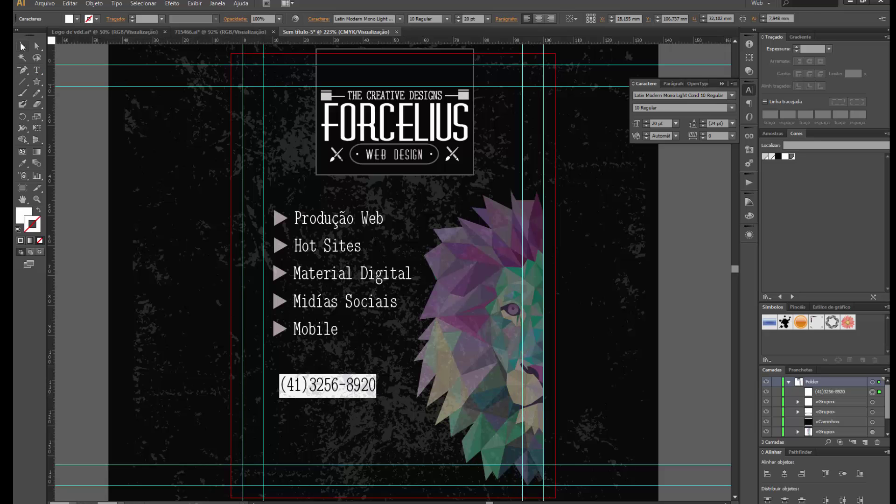
pyautogui.click(22, 45)
# Set the phone number's font to Diner-Fatt
pyautogui.click(380, 19)
pyautogui.press('Down')
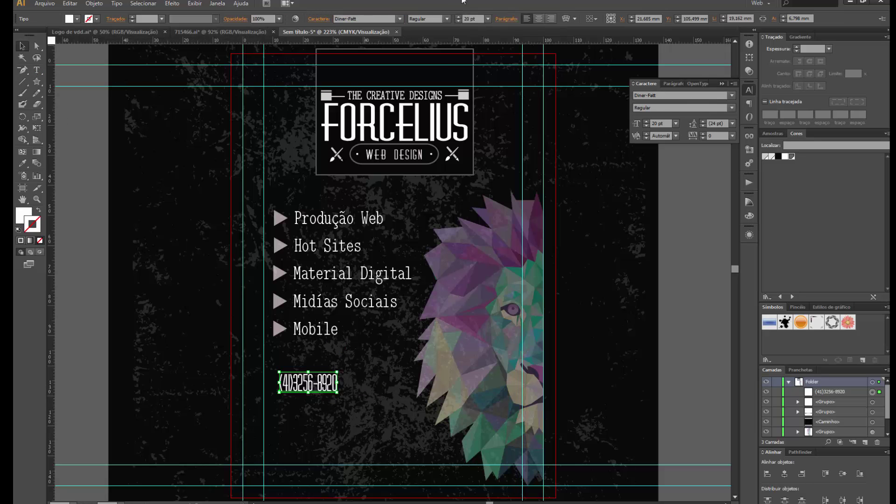
pyautogui.click(401, 19)
pyautogui.click(398, 21)
pyautogui.click(392, 48)
pyautogui.click(399, 19)
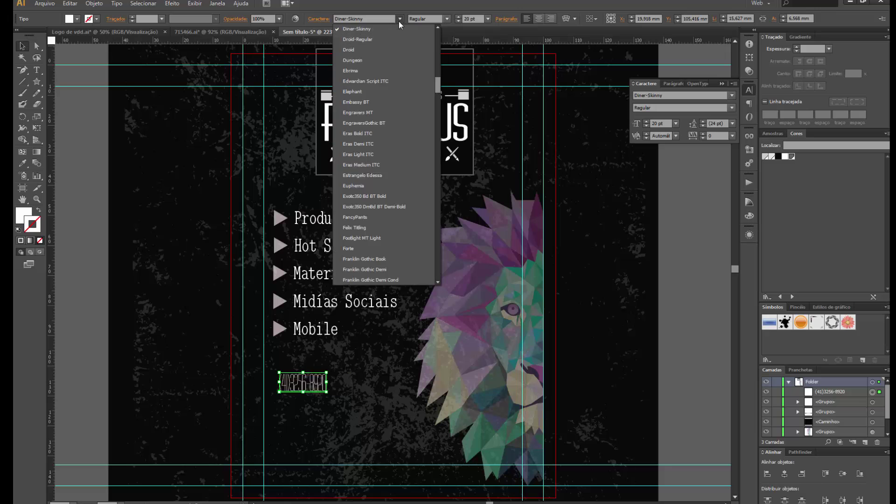
pyautogui.click(379, 127)
# Size the phone number at 40 pt and nudge it up slightly
pyautogui.click(472, 18)
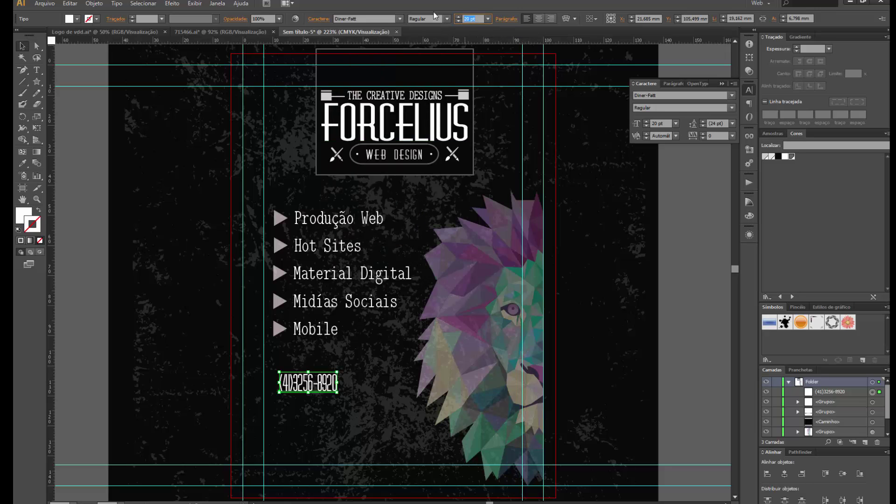
pyautogui.write('50')
pyautogui.press('Return')
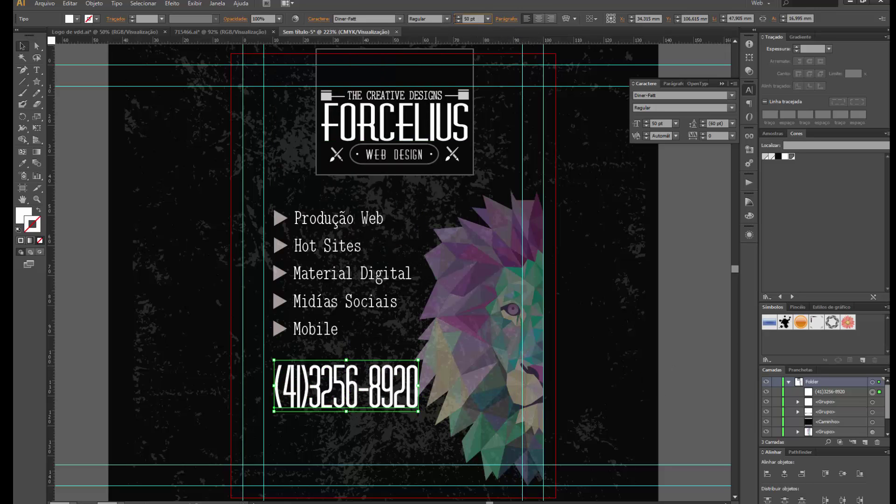
pyautogui.write('40')
pyautogui.press('Return')
pyautogui.moveTo(327, 393); pyautogui.dragTo(326, 374)
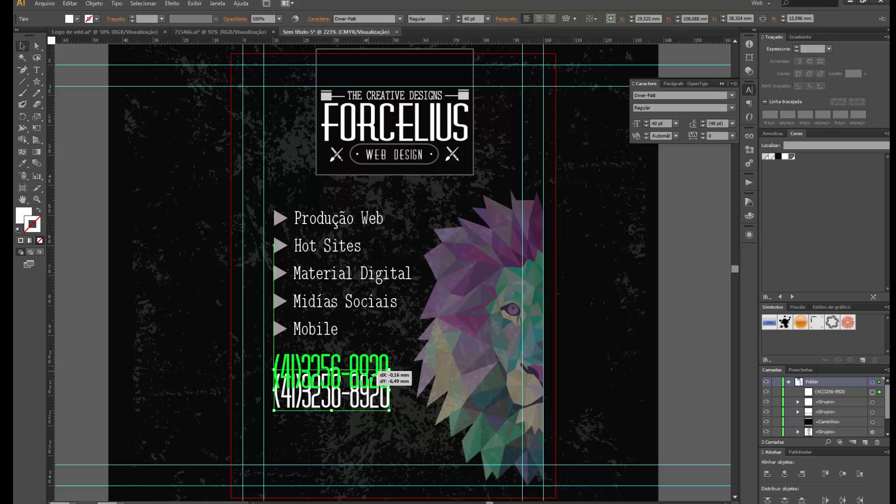
pyautogui.click(699, 368)
pyautogui.click(355, 378)
# Widen the phone number's tracking to 50
pyautogui.click(733, 135)
pyautogui.click(742, 245)
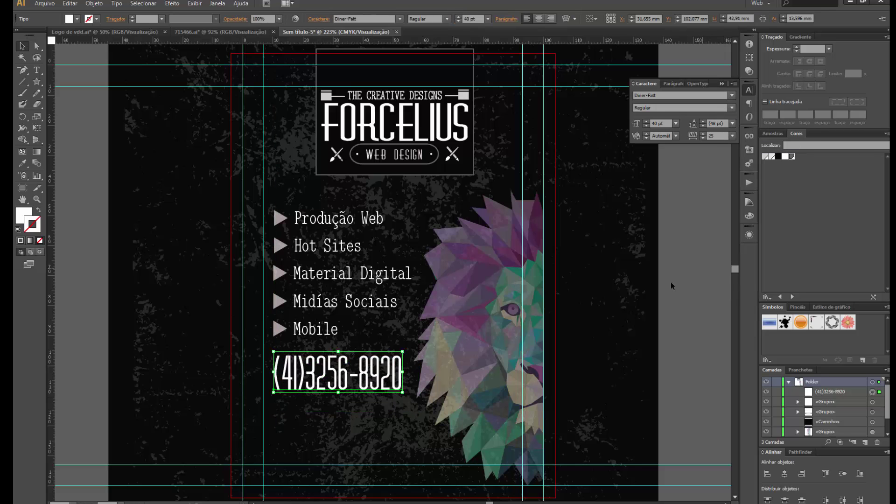
pyautogui.click(732, 135)
pyautogui.click(742, 255)
pyautogui.click(691, 262)
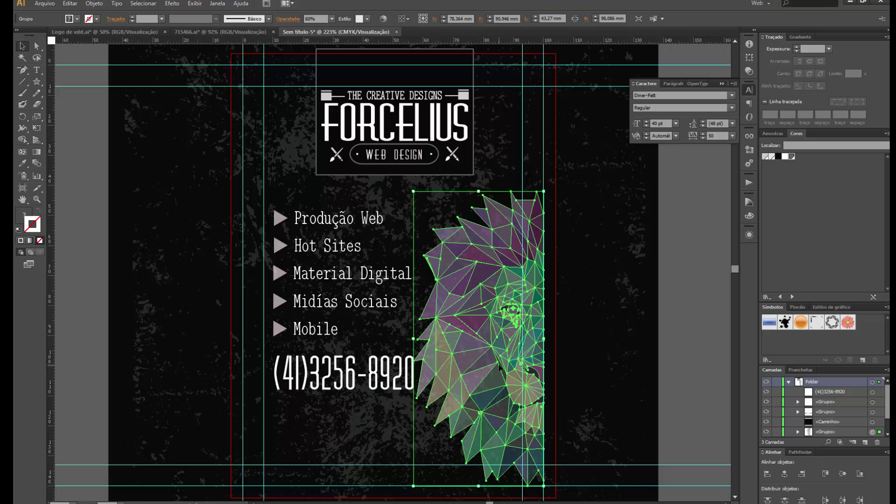
pyautogui.click(505, 264)
pyautogui.click(682, 265)
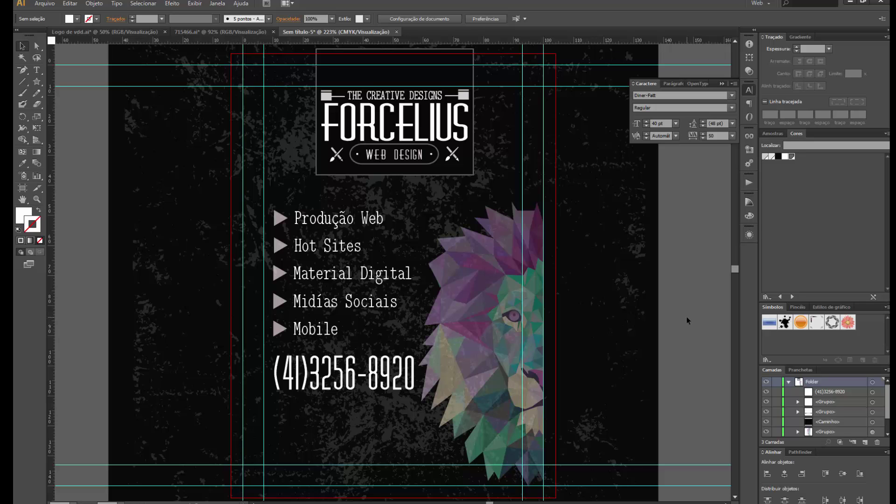
# Type the studio's e-mail address as a new line below the phone number
pyautogui.press('t')
pyautogui.click(279, 418)
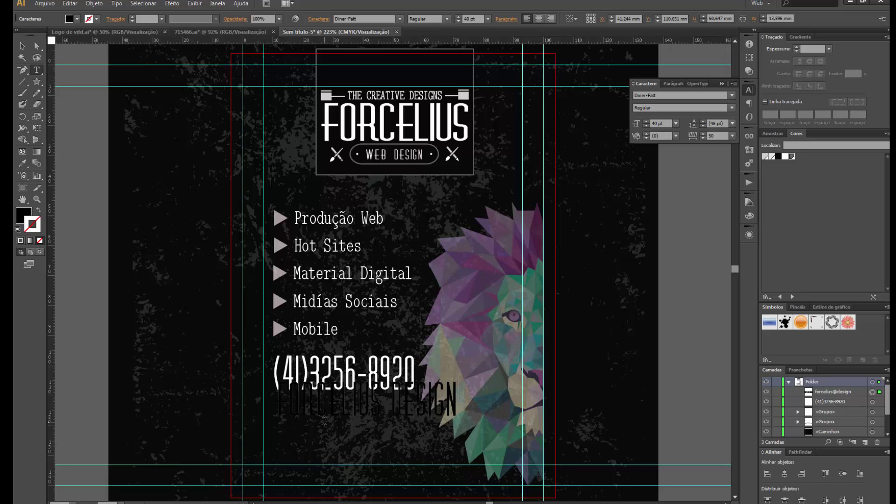
pyautogui.hotkey('ctrl', 'a')
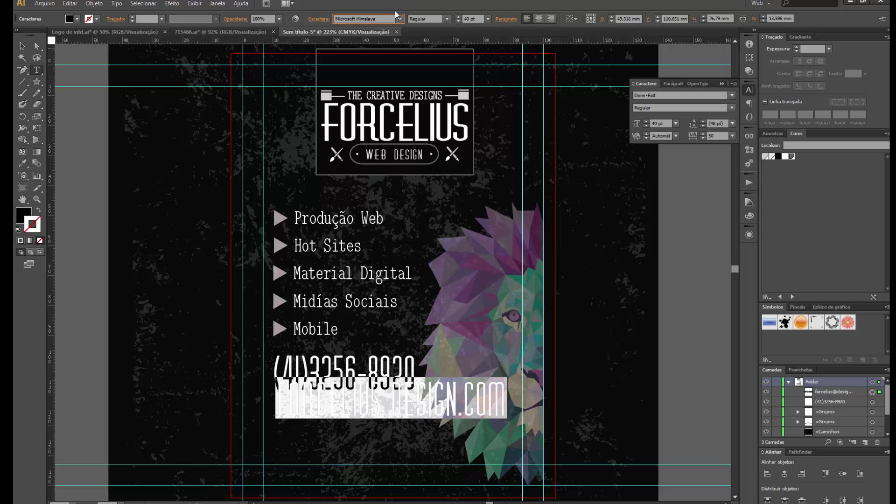
# Set the e-mail line in Latin Modern Mono Light Cond and reduce its size
pyautogui.write('A')
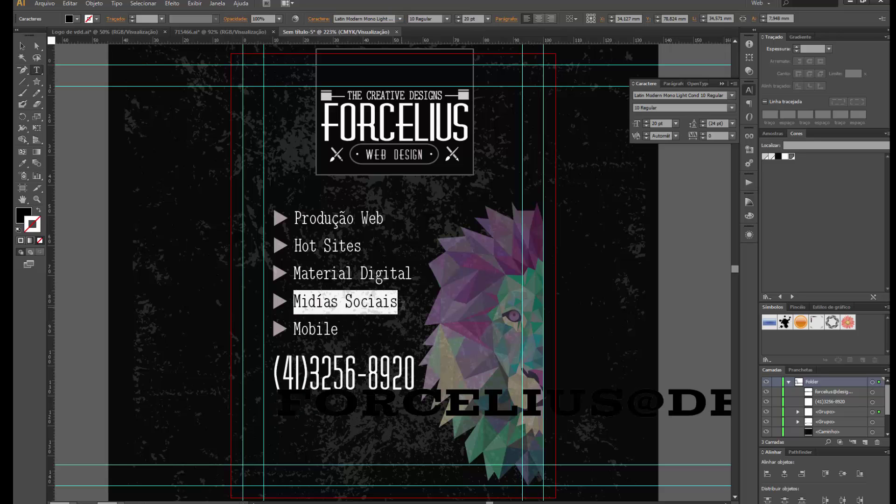
pyautogui.press('Return')
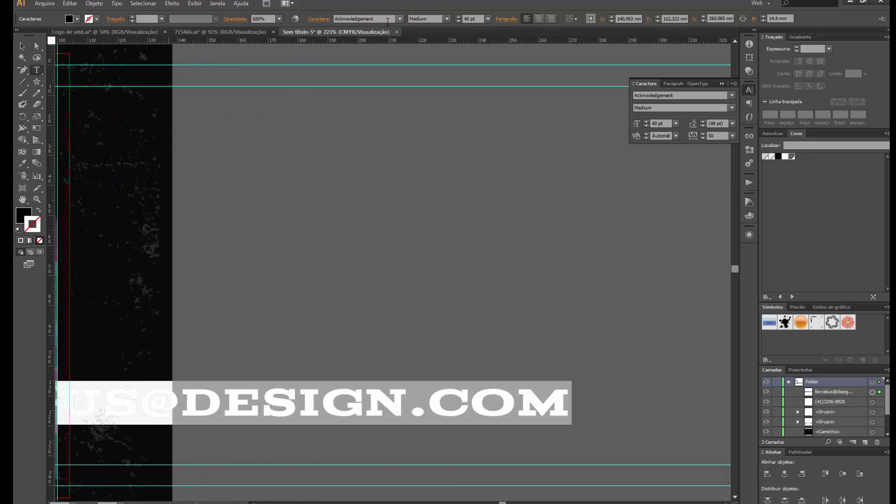
pyautogui.press('Return')
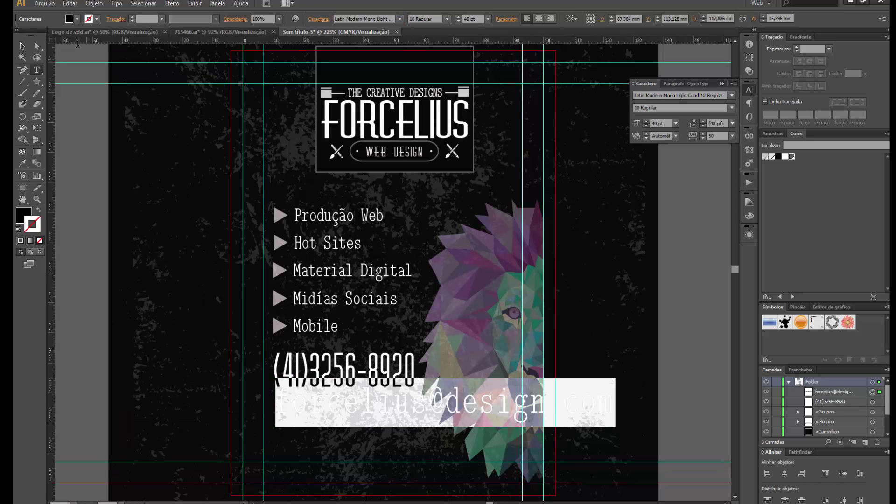
pyautogui.click(77, 19)
pyautogui.press('Escape')
pyautogui.press('Escape')
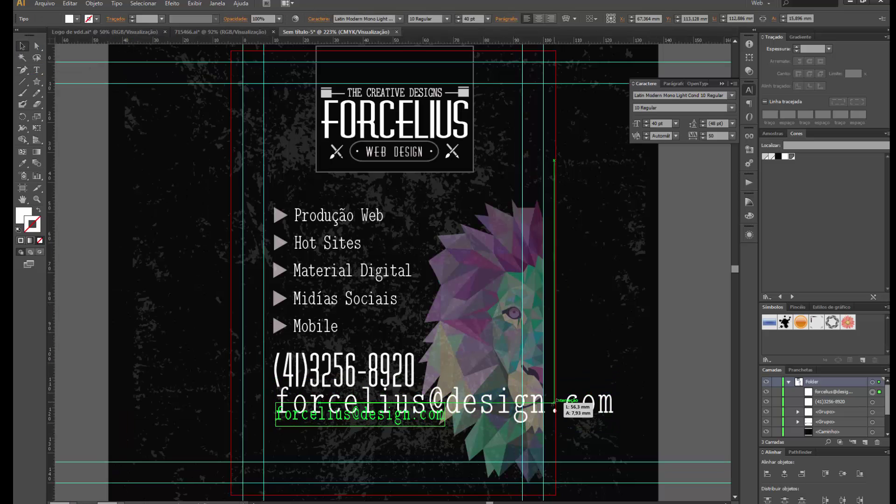
pyautogui.write('10')
pyautogui.press('Return')
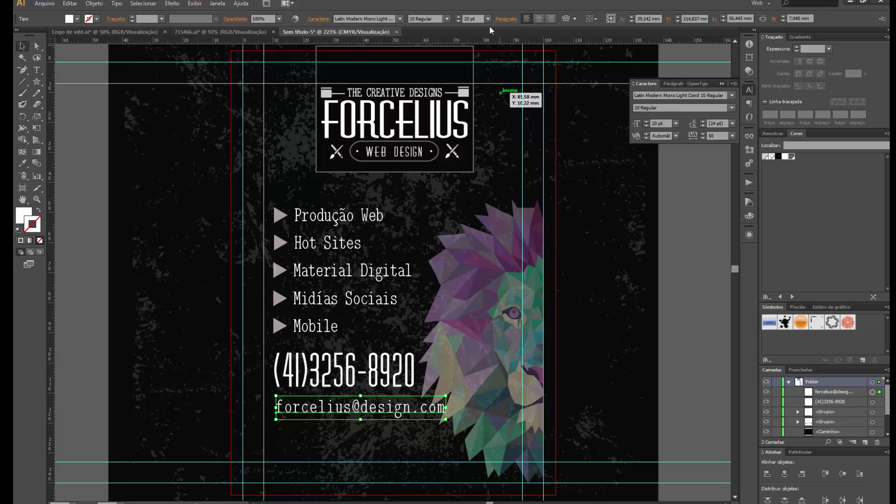
# Move the email lower, try Latin Modern Mono and tracking 0 on the phone number, then revert it
pyautogui.moveTo(336, 411); pyautogui.dragTo(331, 454)
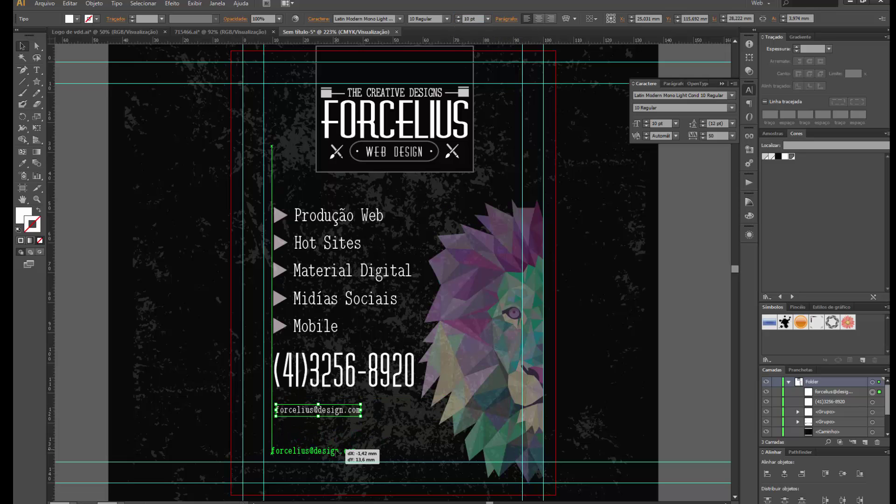
pyautogui.click(345, 371)
pyautogui.press('Return')
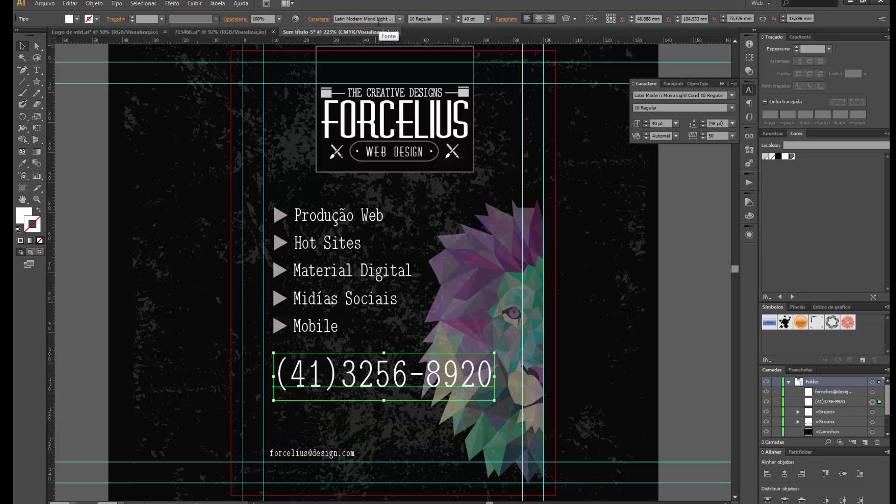
pyautogui.click(732, 136)
pyautogui.click(750, 234)
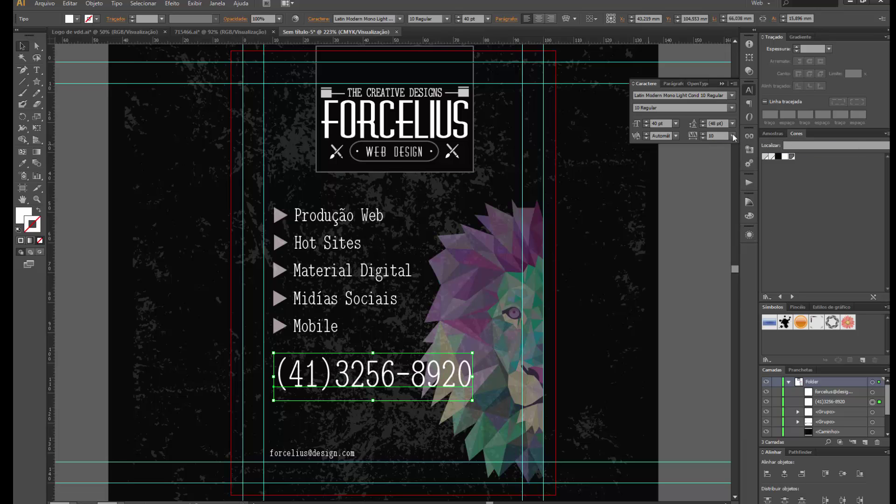
pyautogui.click(733, 136)
pyautogui.click(740, 211)
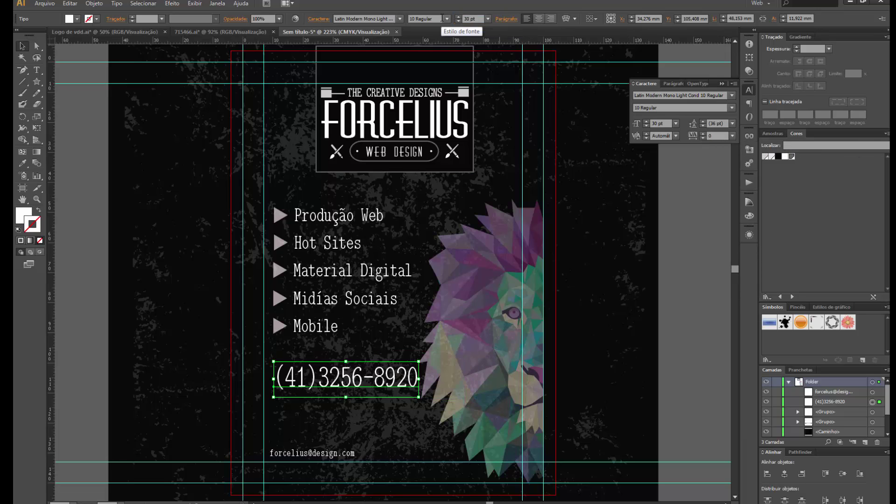
pyautogui.hotkey('ctrl', 'z')
pyautogui.hotkey('ctrl', 'z')
pyautogui.hotkey('ctrl', 'z')
# Restore the email near the bottom guide at 15 pt and set its tracking to 25
pyautogui.hotkey('ctrl', 'shift', 'z')
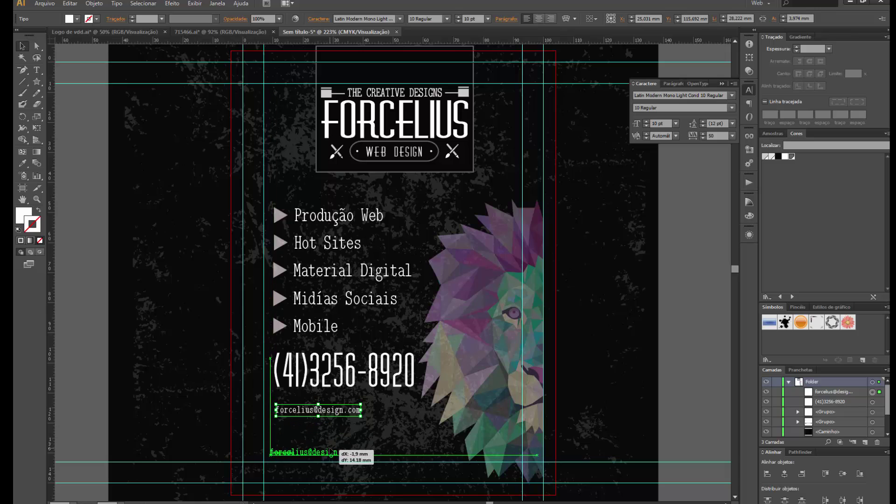
pyautogui.hotkey('ctrl', 'shift', 'z')
pyautogui.hotkey('ctrl', 'shift', 'z')
pyautogui.click(732, 136)
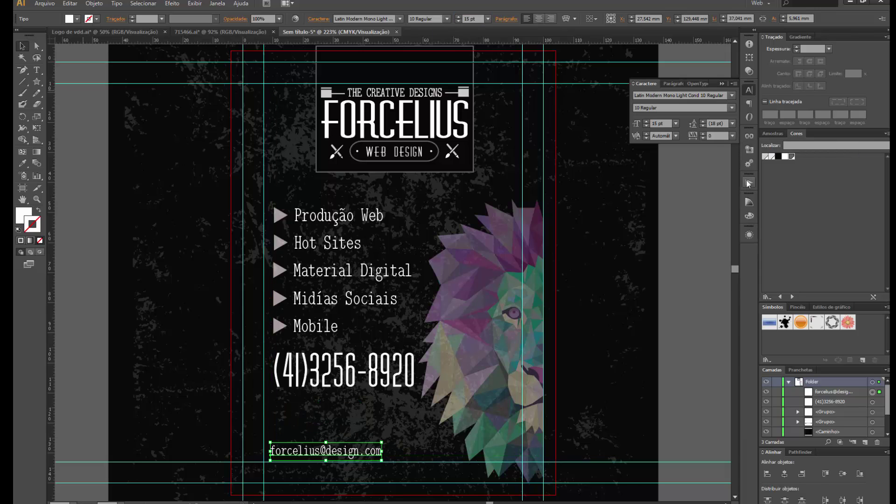
pyautogui.click(749, 245)
pyautogui.click(576, 385)
pyautogui.hotkey('ctrl', 'z')
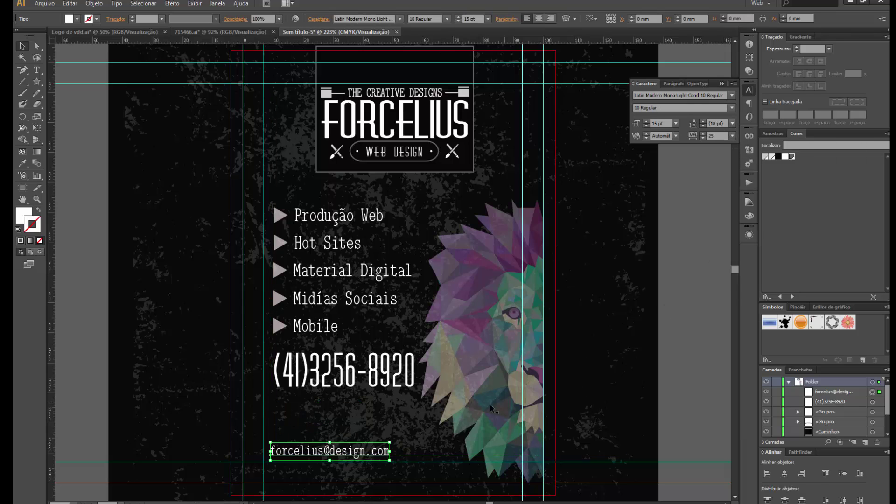
pyautogui.hotkey('ctrl', 'shift', 'z')
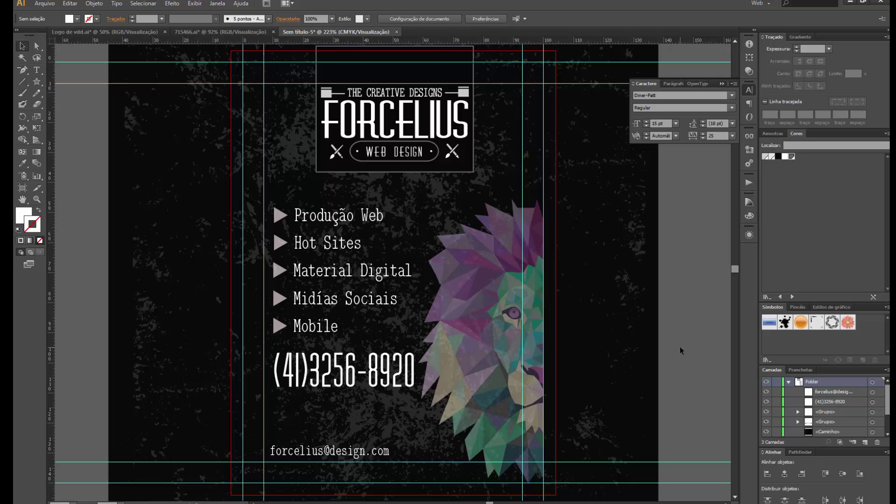
# Remove the phone and email lines and nudge the five-item services list slightly lower
pyautogui.hotkey('ctrl', 'z')
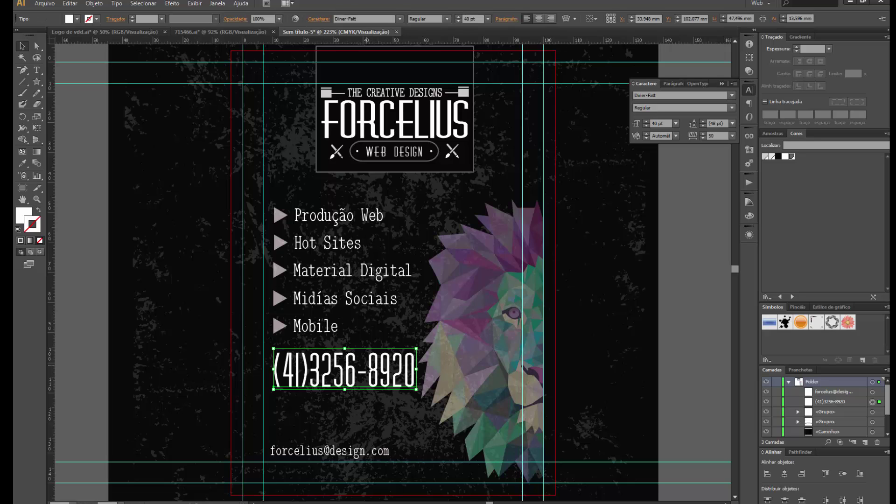
pyautogui.hotkey('ctrl', 'z')
pyautogui.hotkey('ctrl', 'z')
pyautogui.click(322, 311)
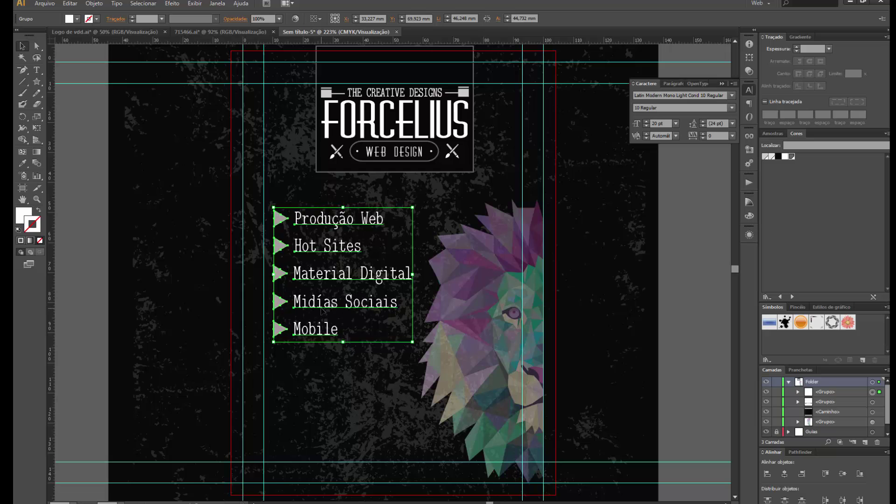
pyautogui.press('Down')
pyautogui.press('Down')
pyautogui.press('Down')
pyautogui.press('Down')
pyautogui.press('Down')
pyautogui.press('Down')
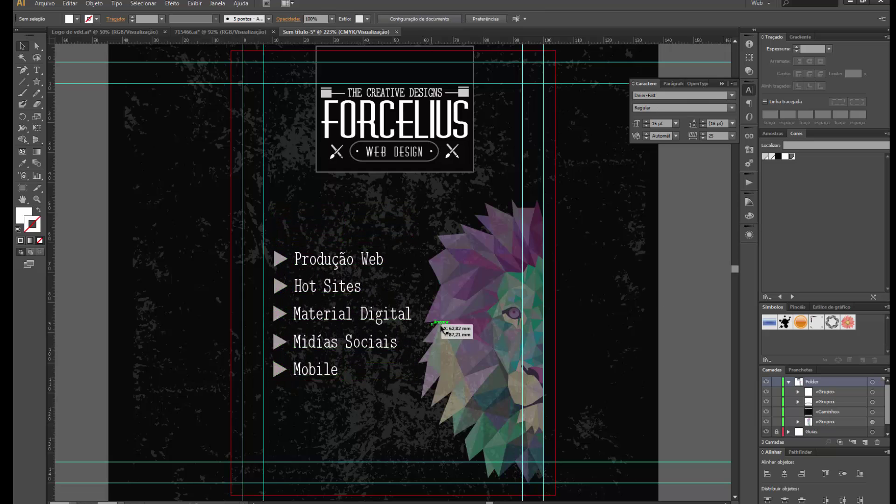
pyautogui.click(450, 413)
pyautogui.press('Up')
pyautogui.press('Up')
pyautogui.press('Up')
pyautogui.click(674, 290)
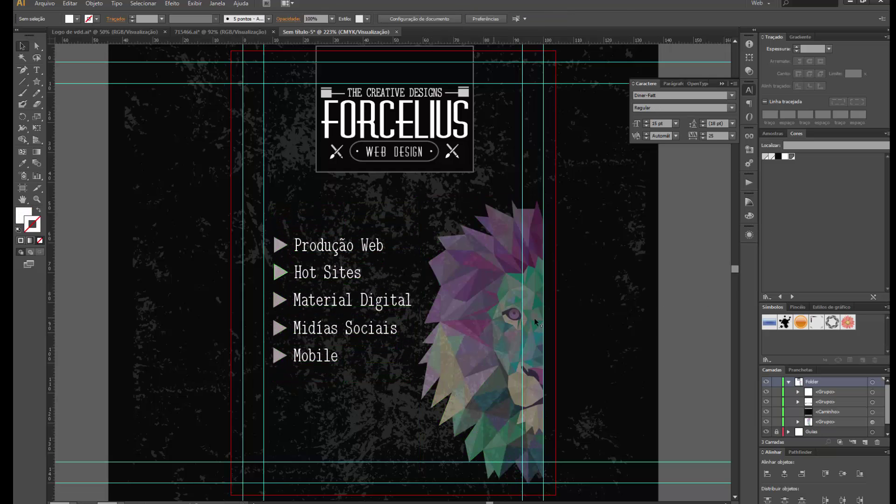
pyautogui.hotkey('ctrl', 'Tab')
pyautogui.hotkey('ctrl', 'Tab')
pyautogui.hotkey('ctrl', 'Tab')
# Duplicate the artboard with all its folder artwork to the right using the Artboard tool
pyautogui.hotkey('ctrl', '-')
pyautogui.hotkey('ctrl', '-')
pyautogui.hotkey('ctrl', '-')
pyautogui.hotkey('ctrl', '-')
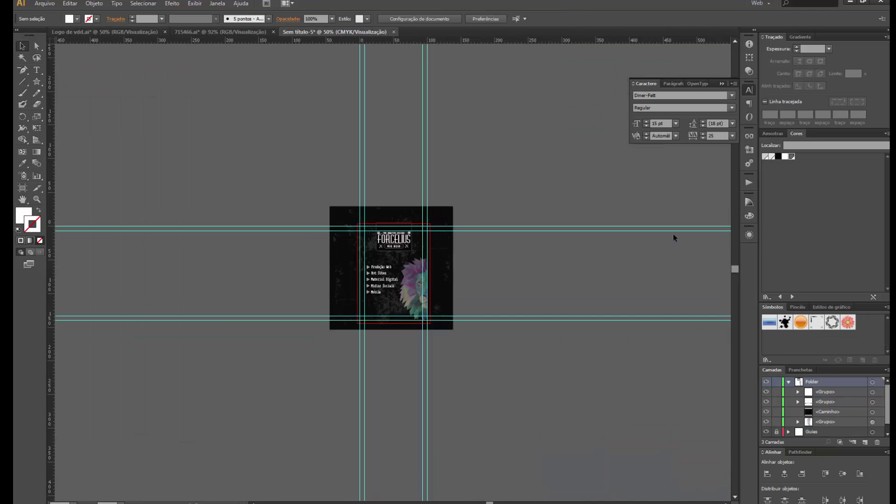
pyautogui.hotkey('shift', 'o')
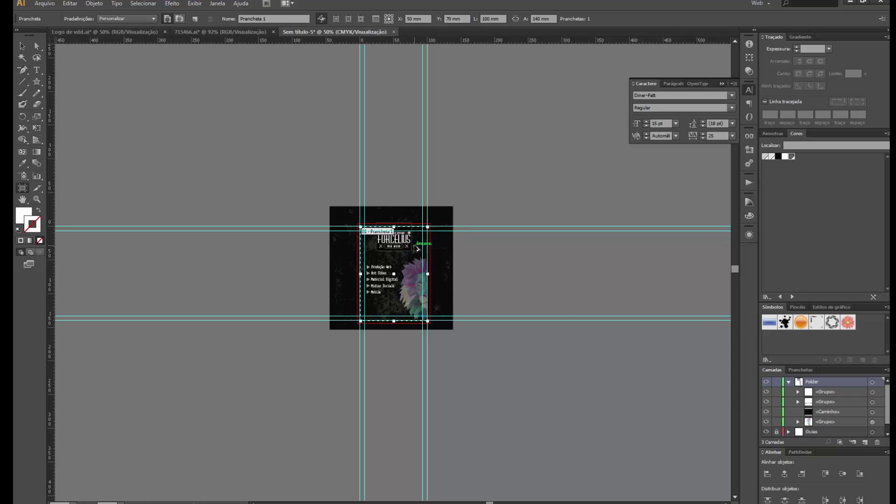
pyautogui.moveTo(417, 249); pyautogui.dragTo(598, 249)
pyautogui.hotkey('ctrl', 'z')
pyautogui.click(788, 382)
pyautogui.moveTo(393, 274); pyautogui.dragTo(611, 273)
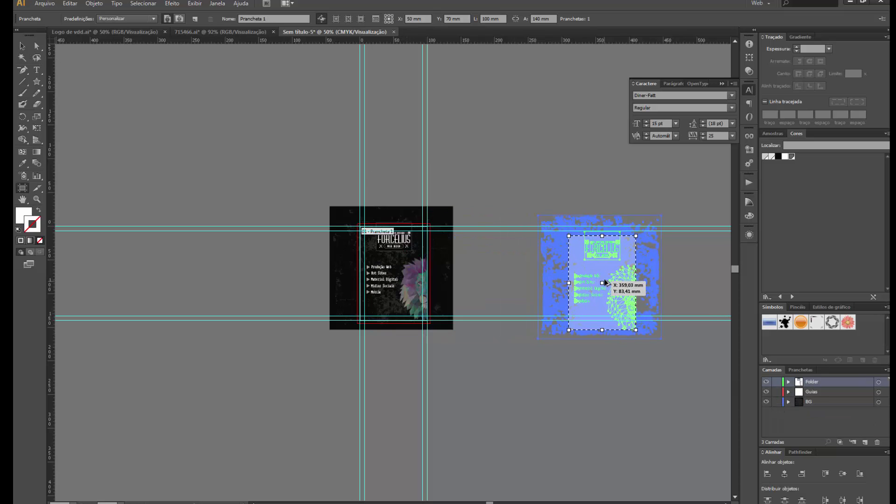
pyautogui.press('Escape')
# Check the vertical guides and fit the new right-hand artboard in the window
pyautogui.moveTo(336, 128); pyautogui.dragTo(491, 133)
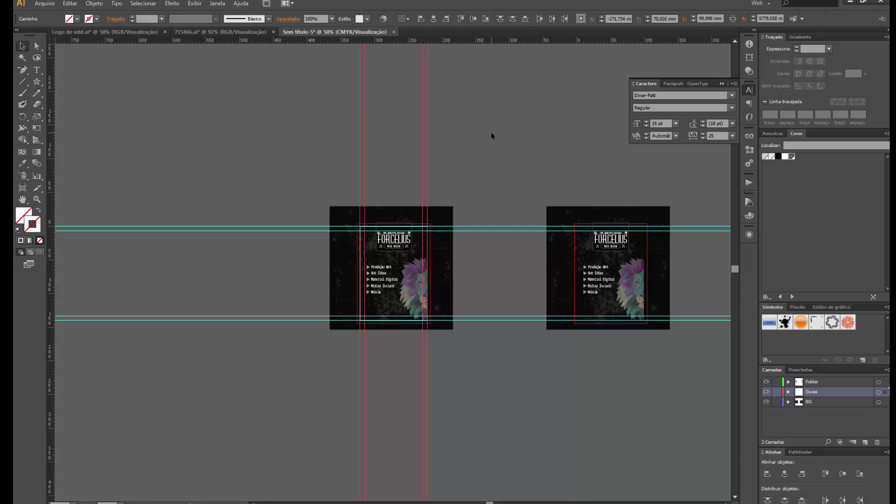
pyautogui.click(784, 430)
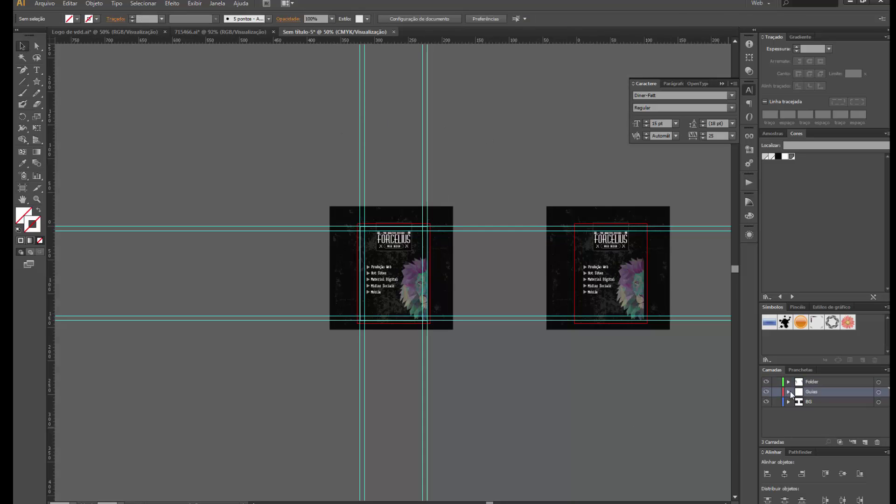
pyautogui.hotkey('ctrl', 'o')
pyautogui.click(541, 301)
pyautogui.hotkey('ctrl', '0')
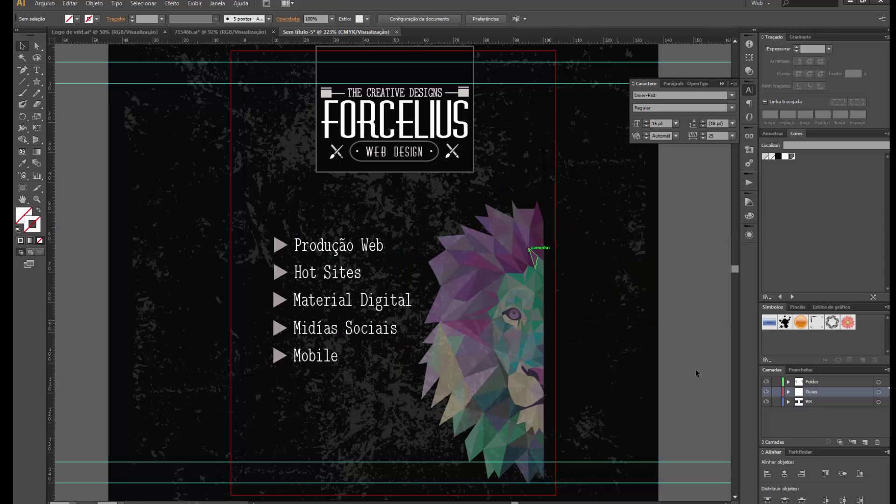
# Inspect the BG layer's two groups and start renaming them
pyautogui.click(788, 402)
pyautogui.click(825, 421)
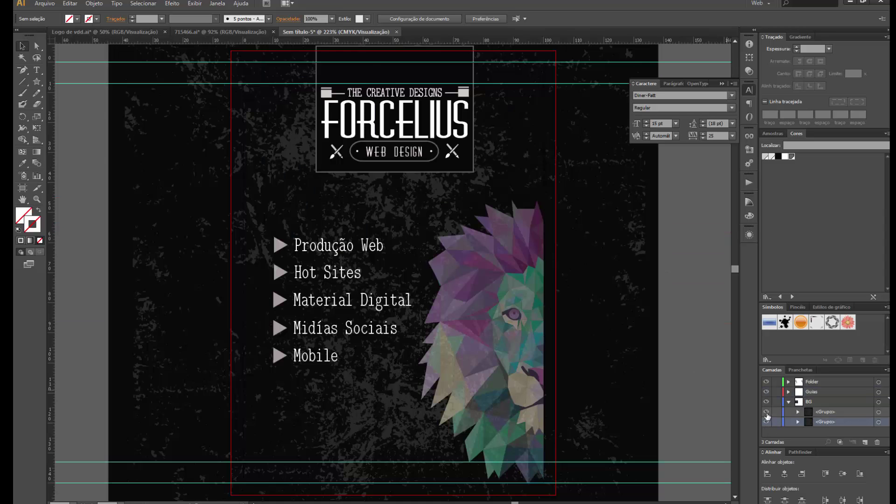
pyautogui.click(775, 412)
pyautogui.doubleClick(826, 412)
pyautogui.write('Pran-02')
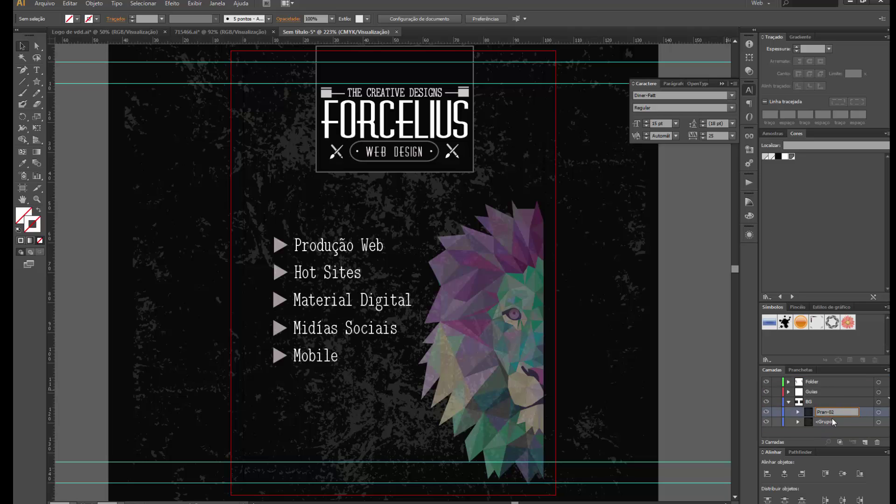
pyautogui.doubleClick(833, 422)
pyautogui.write('Pran-0')
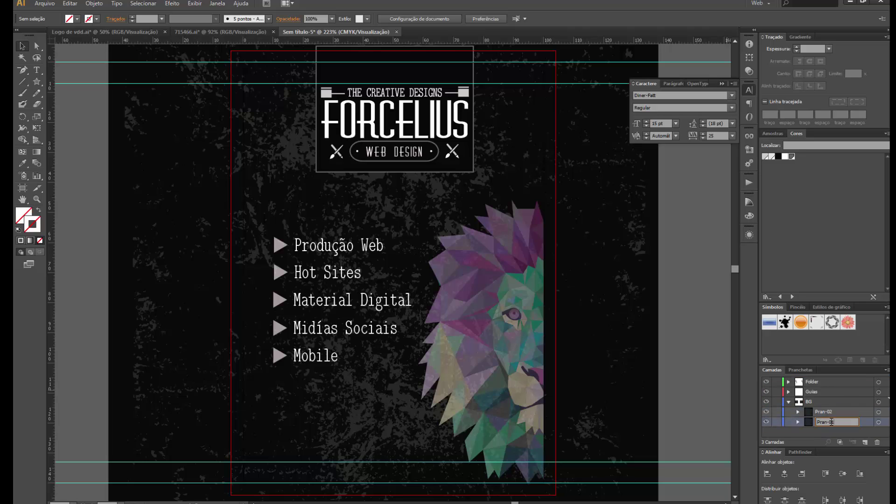
pyautogui.click(790, 402)
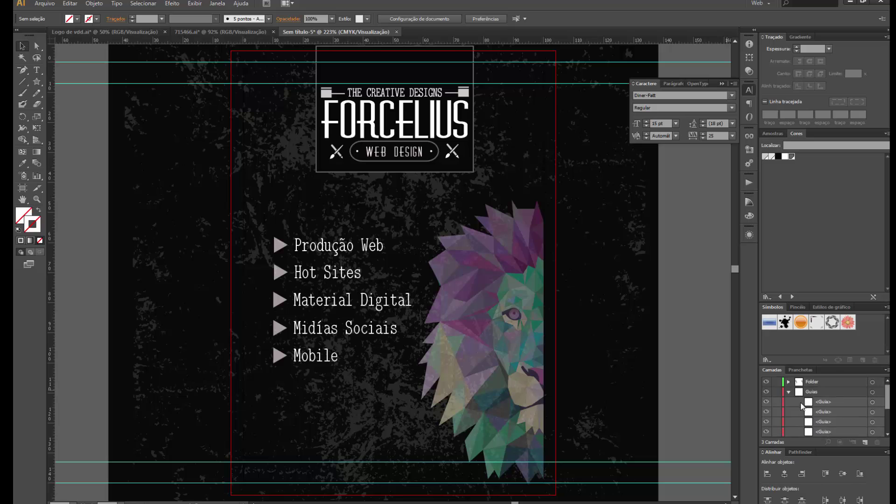
# Toggle visibility of the Folder contents, services list and lion group, then zoom out to both artboards
pyautogui.click(788, 382)
pyautogui.scroll(1, 837, 411)
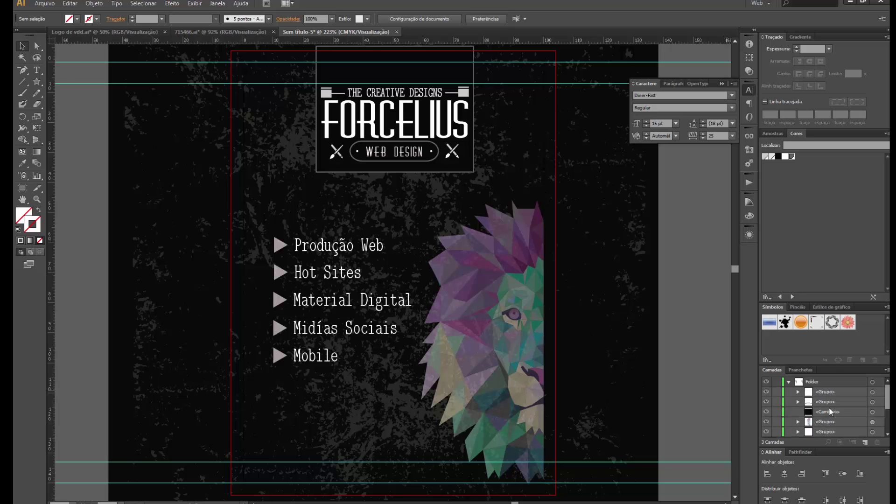
pyautogui.click(766, 382)
pyautogui.click(766, 391)
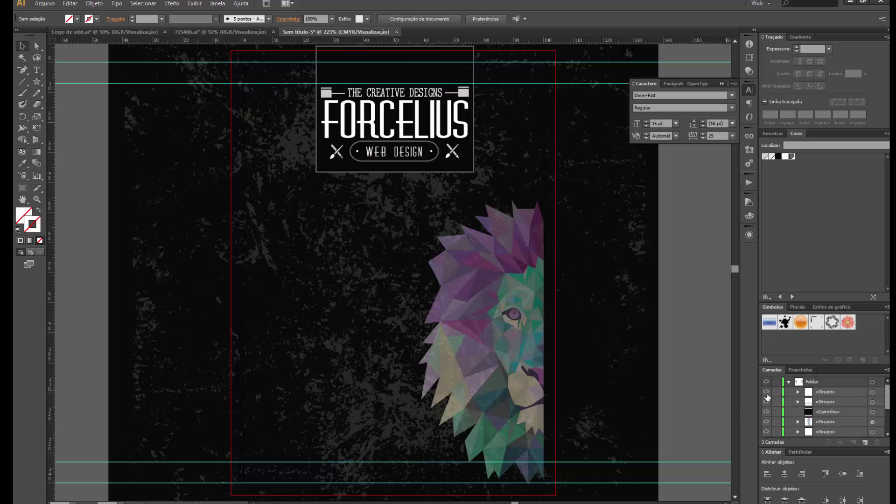
pyautogui.click(766, 402)
pyautogui.click(766, 421)
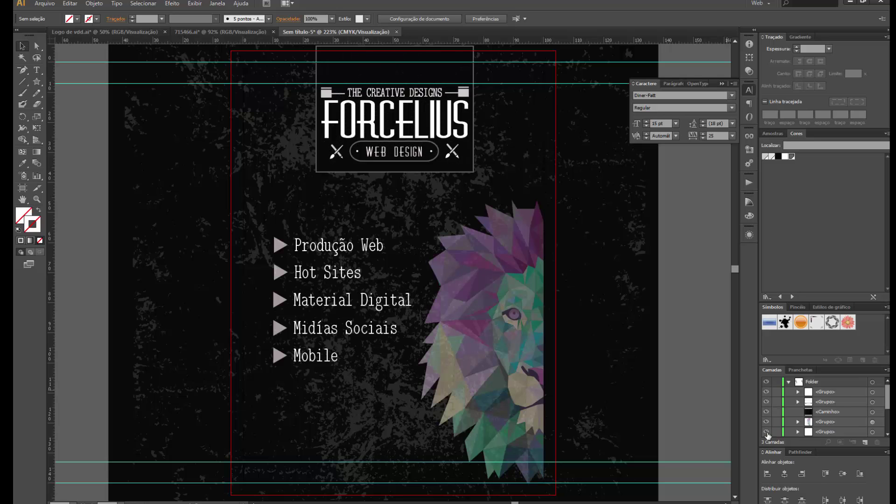
pyautogui.scroll(-1, 822, 415)
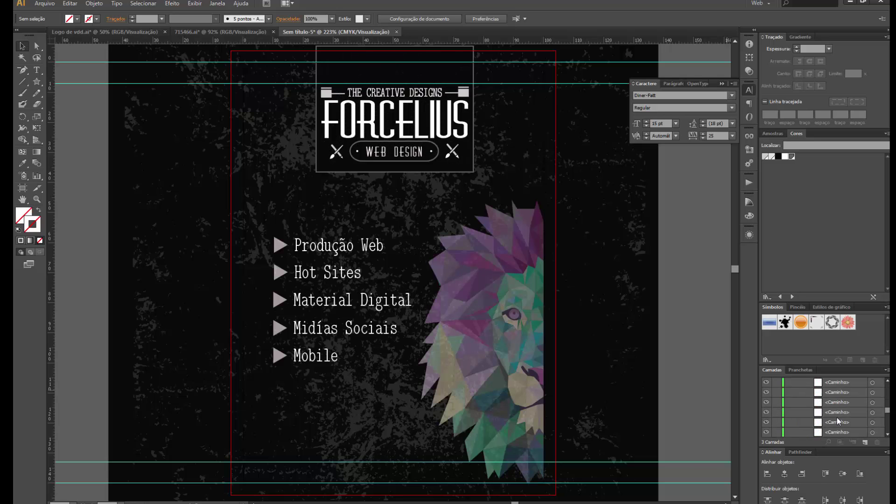
pyautogui.click(798, 413)
pyautogui.click(799, 413)
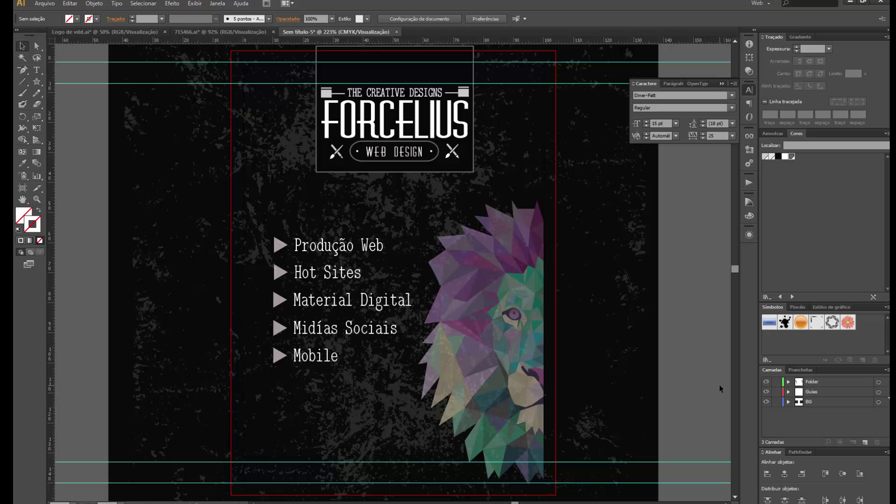
pyautogui.hotkey('ctrl', '-')
pyautogui.hotkey('ctrl', '-')
pyautogui.hotkey('ctrl', '-')
pyautogui.hotkey('ctrl', '-')
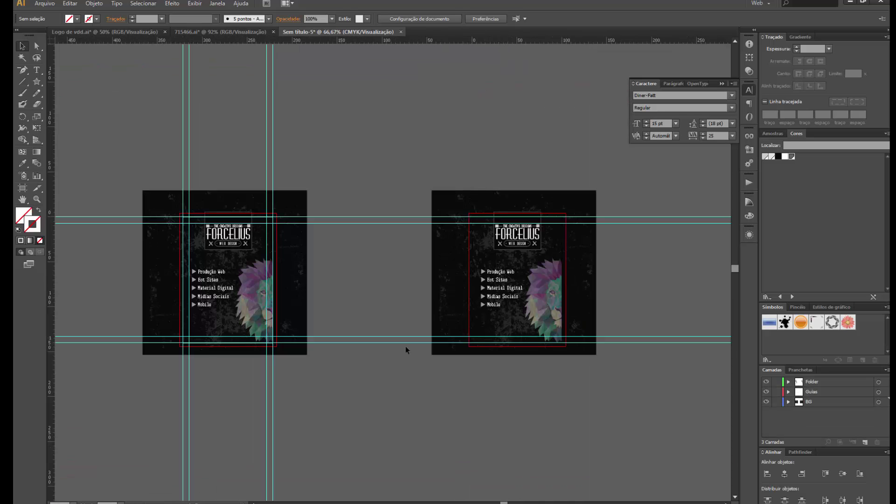
# Delete the FORCELIUS logo and the services list from the second panel
pyautogui.click(721, 84)
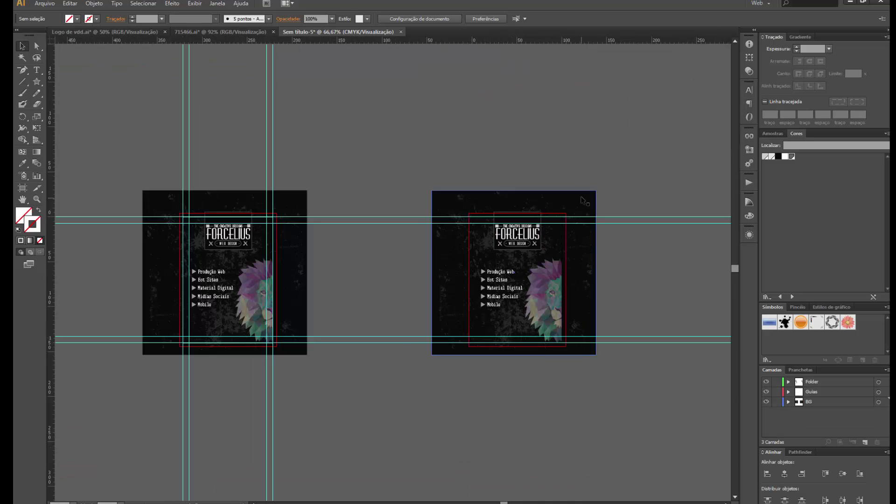
pyautogui.click(537, 236)
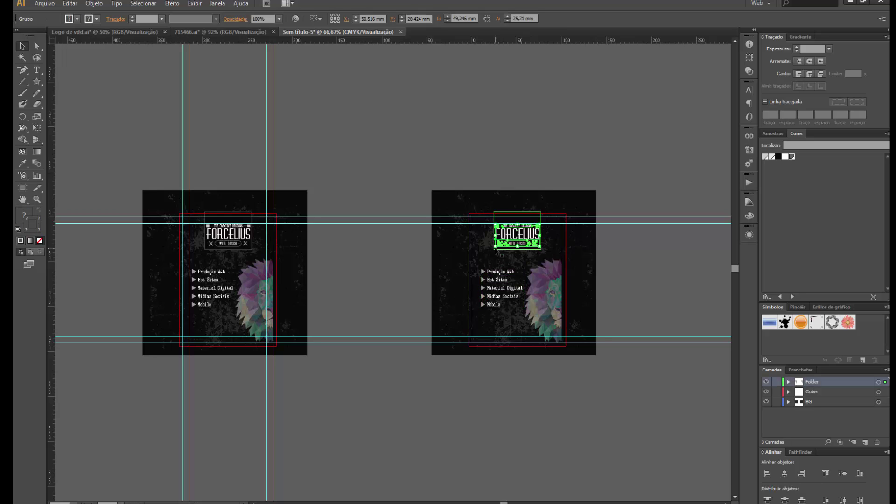
pyautogui.press('z')
pyautogui.hotkey('ctrl', '0')
pyautogui.press('v')
pyautogui.press('Delete')
pyautogui.click(315, 280)
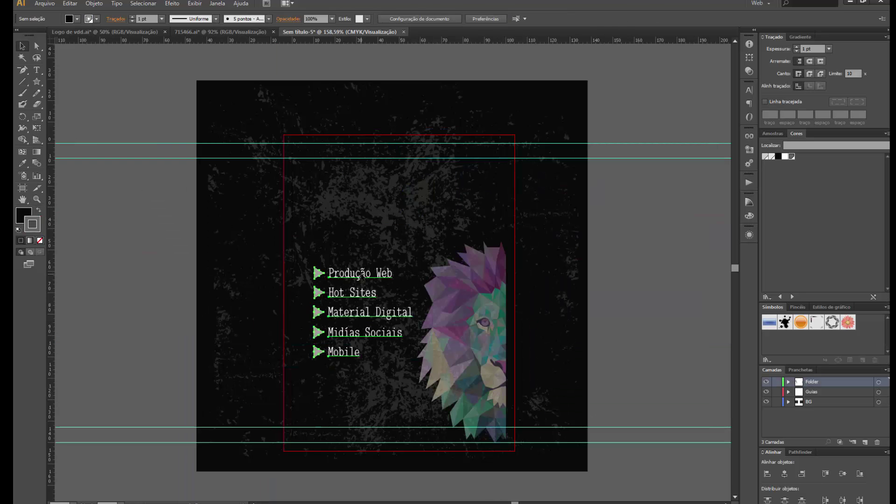
pyautogui.press('Delete')
# Hide the Pran-02 background sublayer in BG and zoom out to both panels
pyautogui.click(467, 326)
pyautogui.hotkey('ctrl', 'shift', 'a')
pyautogui.hscroll(-3, 513, 280)
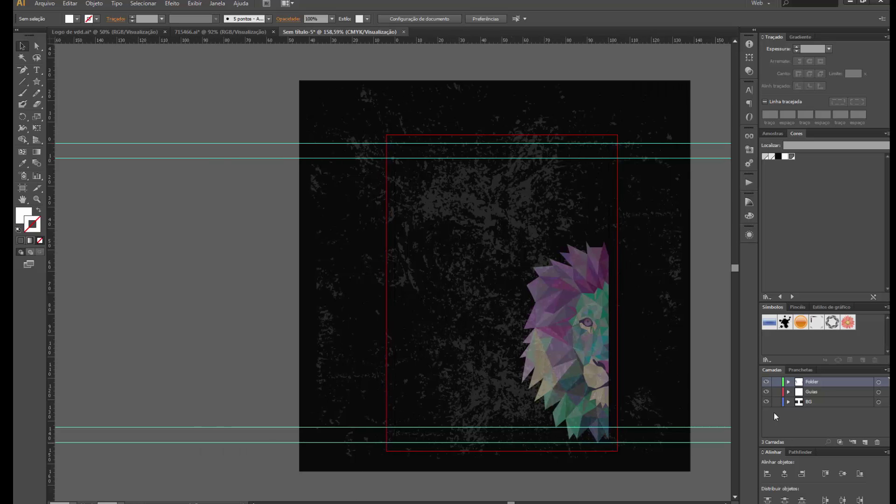
pyautogui.click(789, 402)
pyautogui.click(766, 412)
pyautogui.hotkey('ctrl', '-')
pyautogui.hotkey('ctrl', '-')
pyautogui.hotkey('ctrl', '-')
pyautogui.hotkey('ctrl', '-')
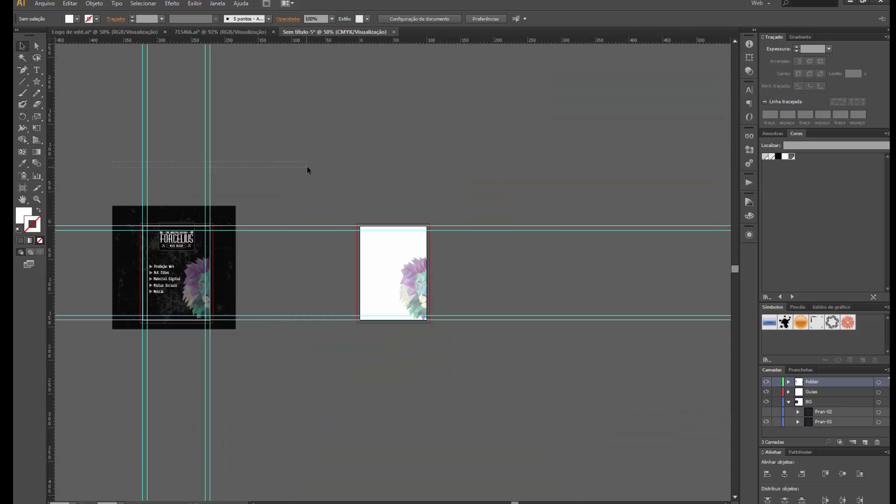
pyautogui.hotkey('ctrl', 'v')
# Turn the Pran-01 and Pran-02 texture sublayers back on and shift the half lion slightly left
pyautogui.hotkey('ctrl', '0')
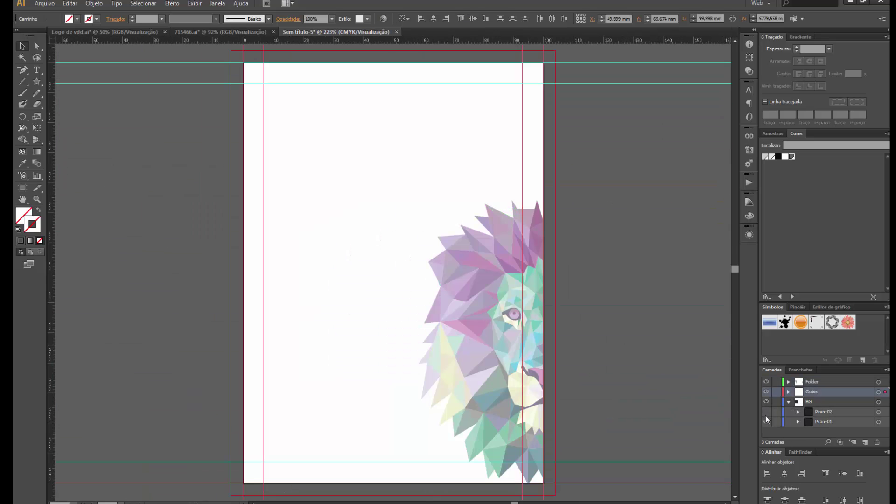
pyautogui.moveTo(766, 421); pyautogui.dragTo(766, 412)
pyautogui.click(703, 351)
pyautogui.moveTo(528, 238); pyautogui.dragTo(498, 235)
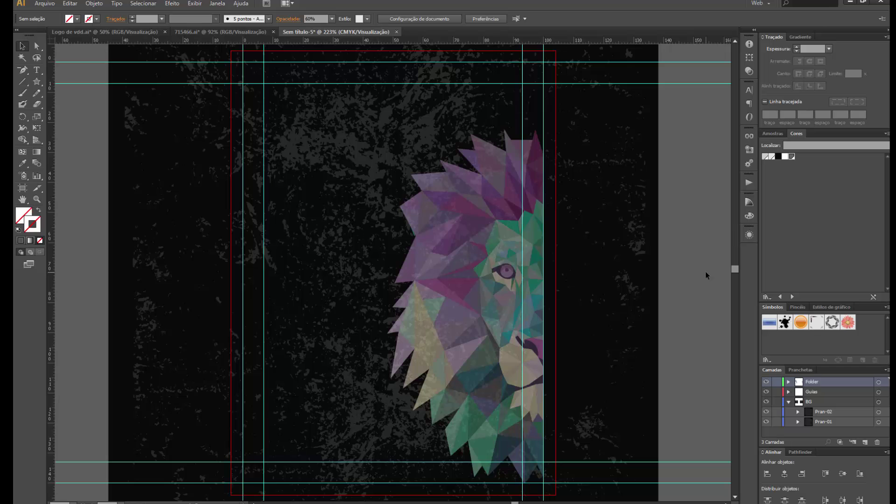
pyautogui.click(483, 303)
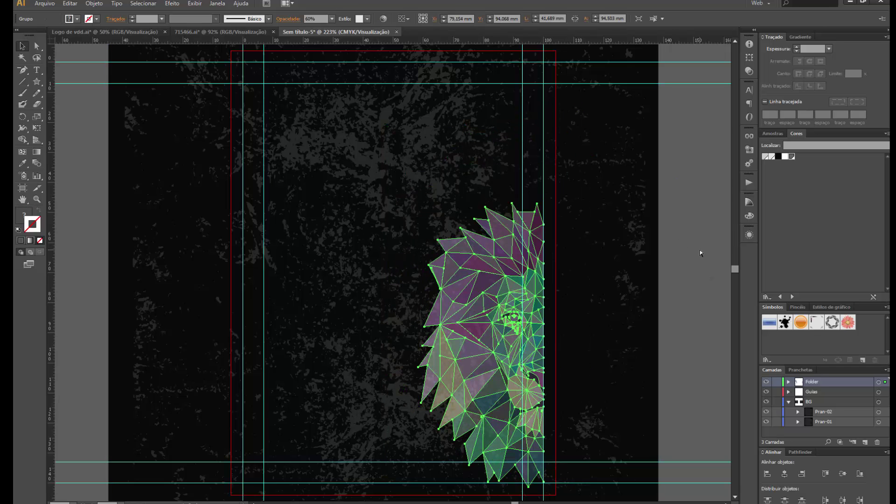
pyautogui.click(682, 270)
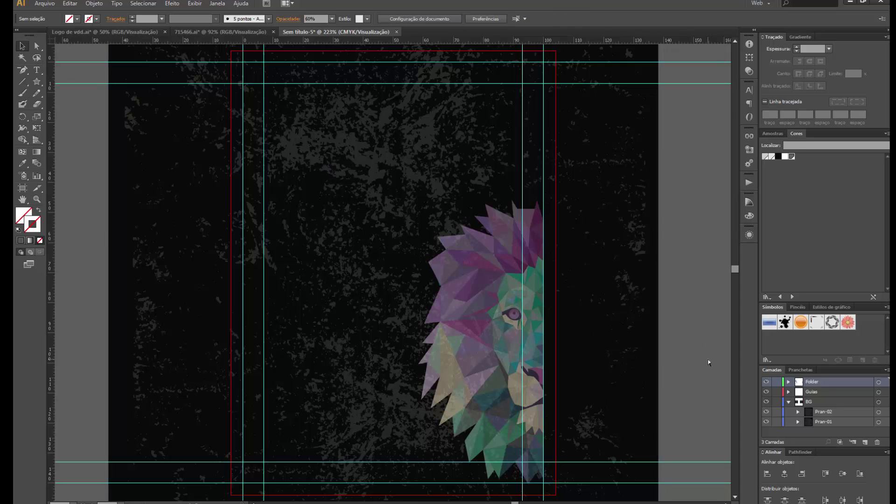
# Lock the BG layer and add the phone number as white text on the back panel
pyautogui.press('t')
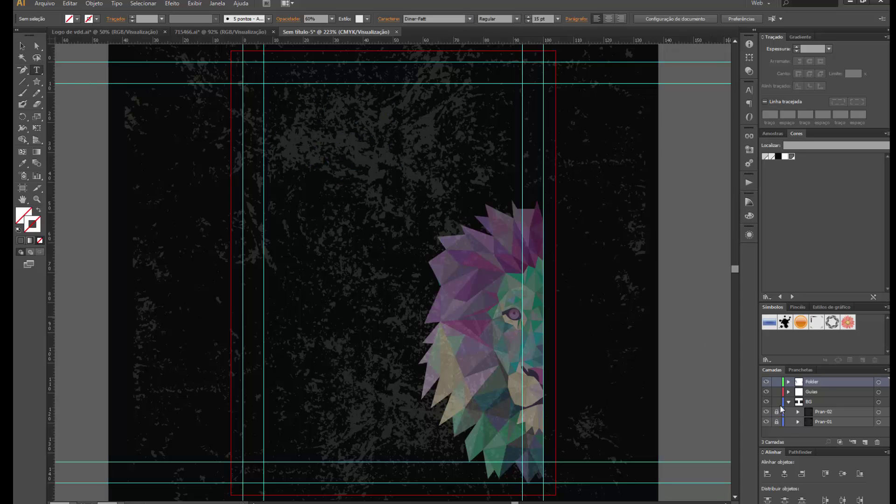
pyautogui.click(777, 402)
pyautogui.click(788, 402)
pyautogui.click(329, 154)
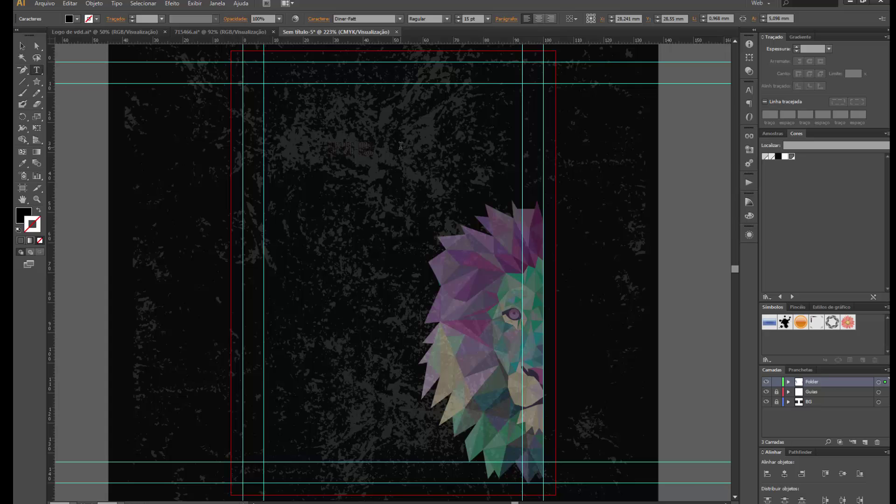
pyautogui.click(78, 19)
pyautogui.click(28, 30)
pyautogui.hotkey('ctrl', 'a')
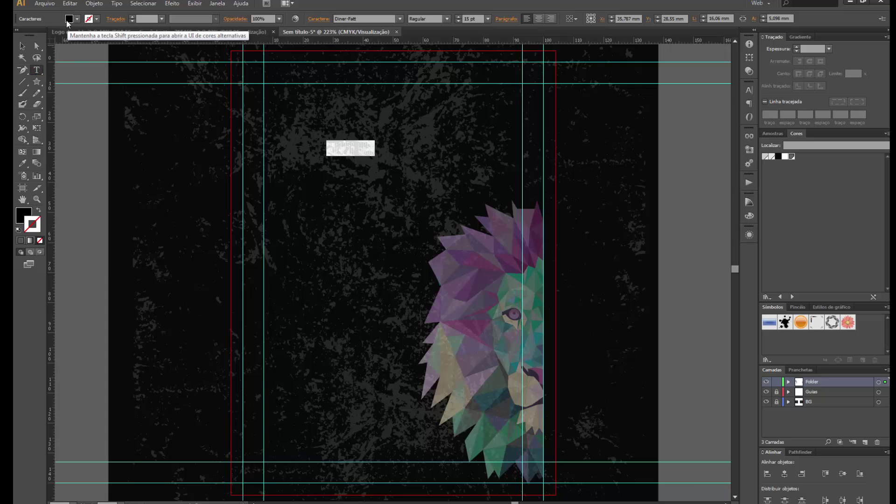
pyautogui.press('Escape')
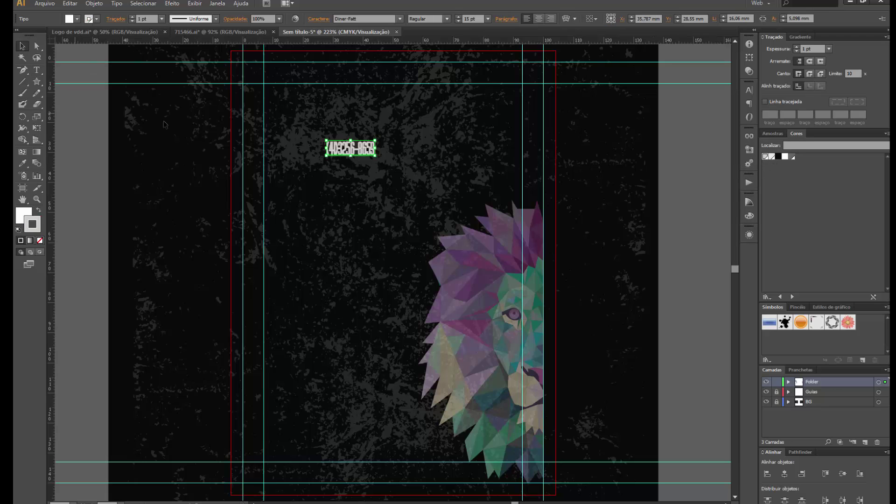
# Give the phone number no stroke and a 40 pt font size
pyautogui.click(423, 143)
pyautogui.click(374, 149)
pyautogui.click(400, 19)
pyautogui.click(771, 158)
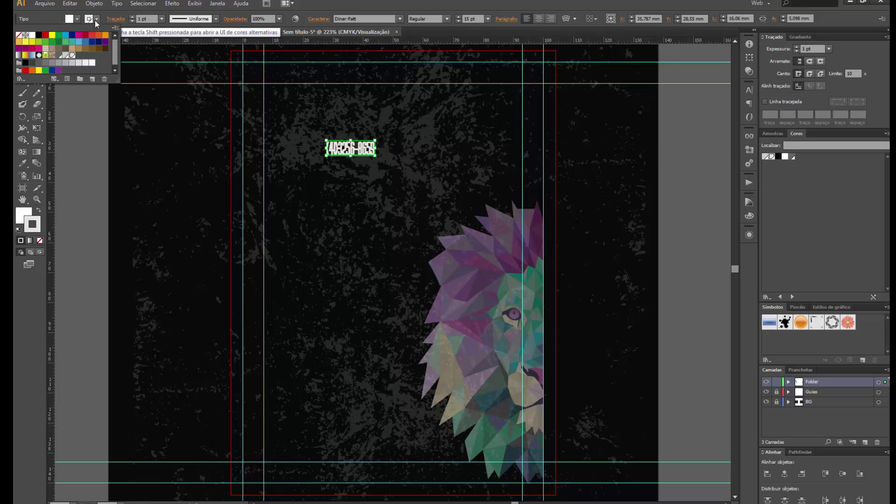
pyautogui.click(750, 216)
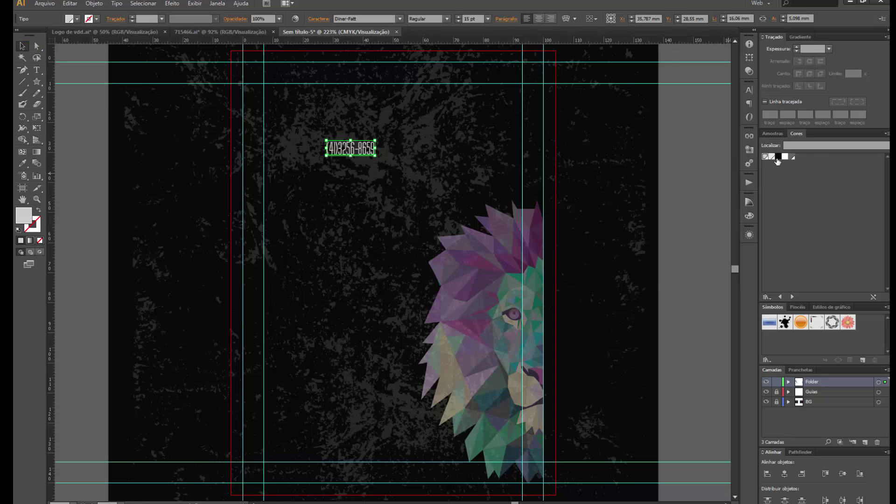
pyautogui.click(471, 19)
pyautogui.write('30')
pyautogui.press('Return')
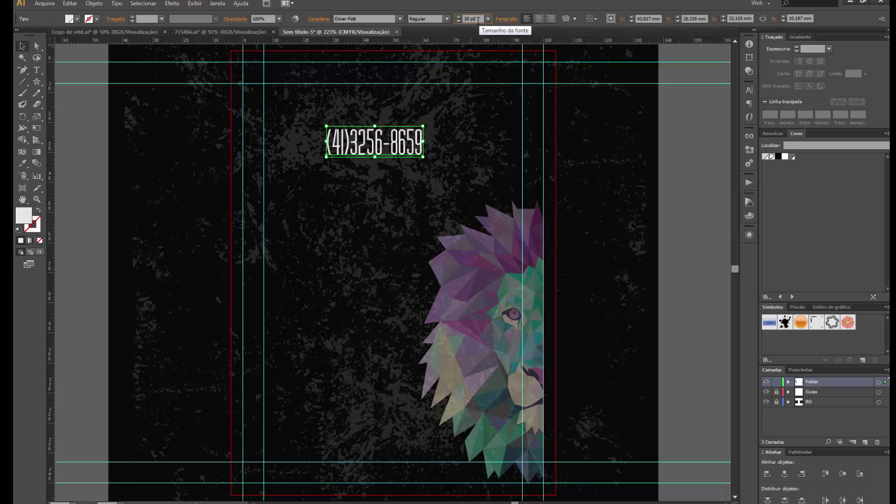
pyautogui.write('40')
pyautogui.press('Return')
# Set the phone number's tracking to 50 and position it beside the half lion
pyautogui.moveTo(437, 143)
pyautogui.mouseDown()
pyautogui.moveTo(387, 123)
pyautogui.moveTo(387, 374)
pyautogui.mouseUp()
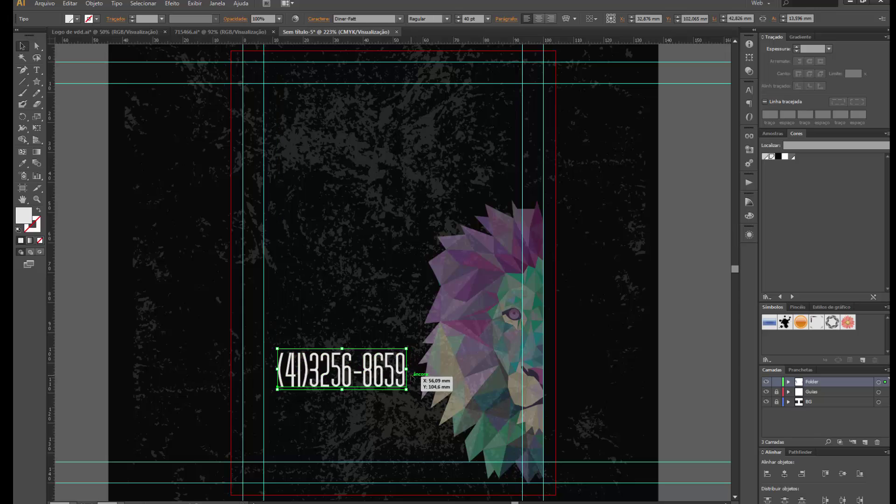
pyautogui.click(750, 91)
pyautogui.click(732, 136)
pyautogui.click(744, 258)
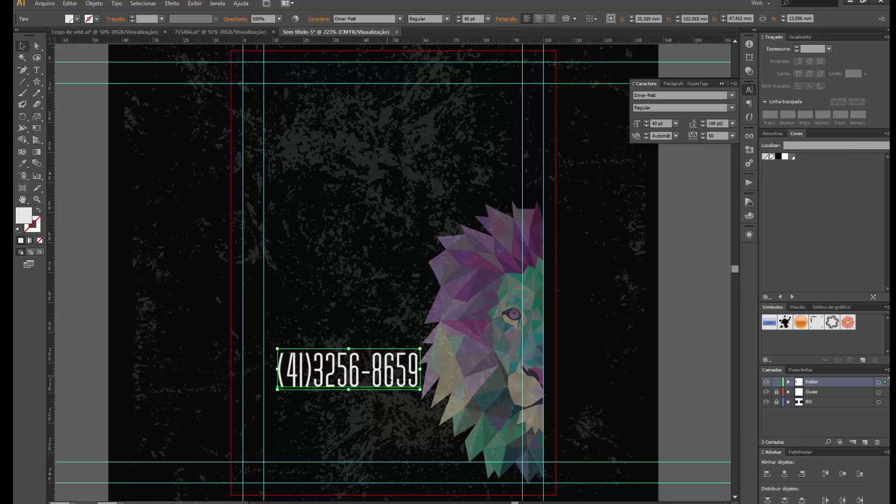
pyautogui.moveTo(350, 369); pyautogui.dragTo(349, 119)
pyautogui.click(698, 268)
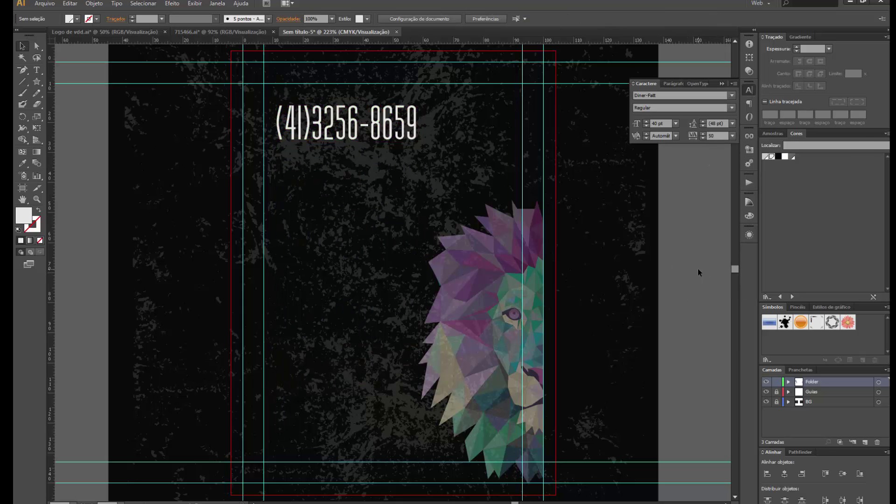
pyautogui.click(722, 83)
pyautogui.moveTo(386, 133); pyautogui.dragTo(387, 224)
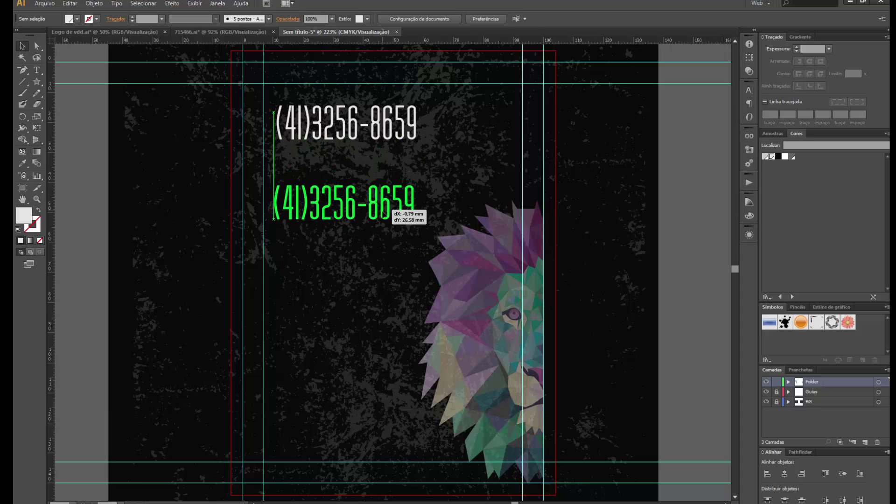
# Open banner.ai from the Desktop's MEGA > Meu > Material Digital folder
pyautogui.hotkey('ctrl', 'o')
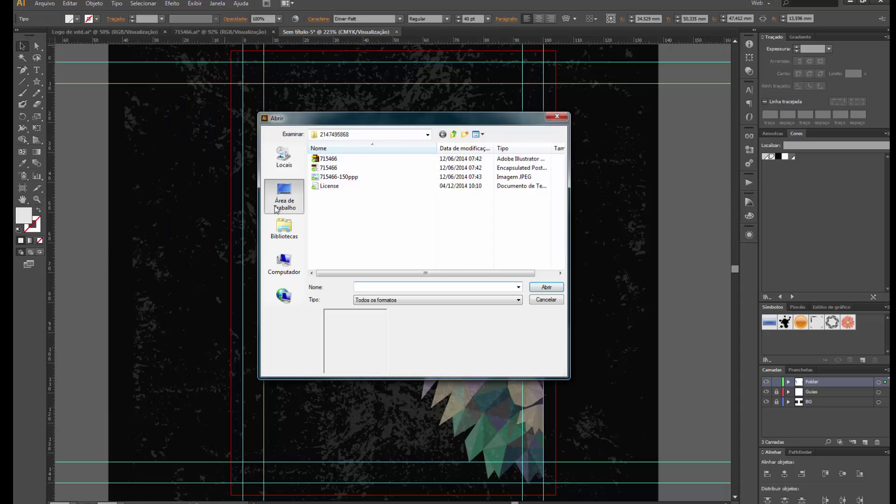
pyautogui.click(276, 208)
pyautogui.scroll(-3, 485, 196)
pyautogui.doubleClick(484, 205)
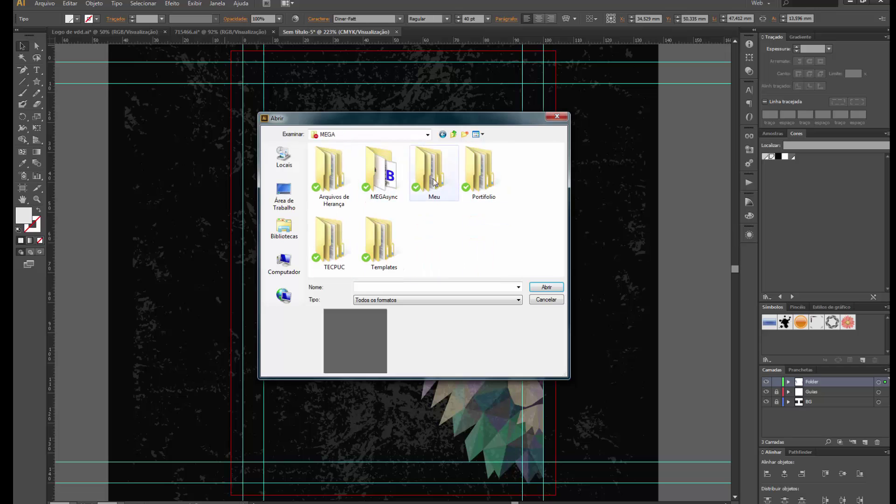
pyautogui.doubleClick(434, 177)
pyautogui.press('BackSpace')
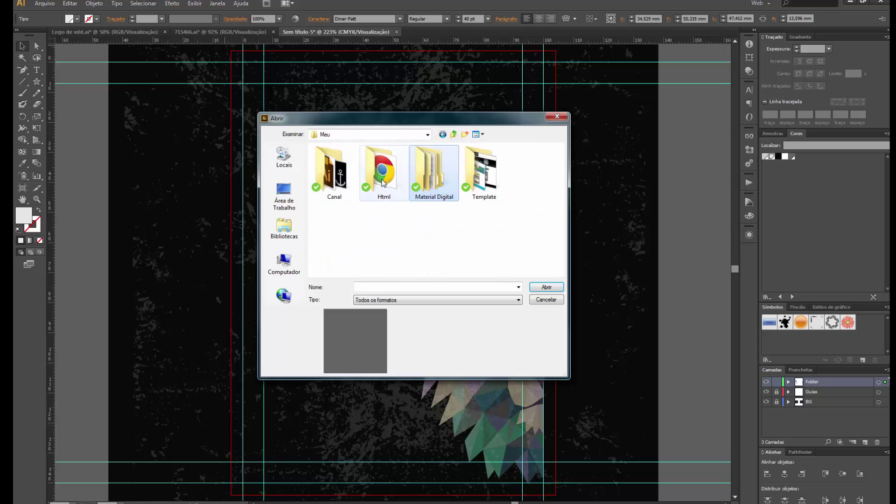
pyautogui.doubleClick(434, 173)
pyautogui.click(430, 166)
pyautogui.click(547, 287)
# Back in the folder document, paste the services list onto the back panel
pyautogui.click(355, 32)
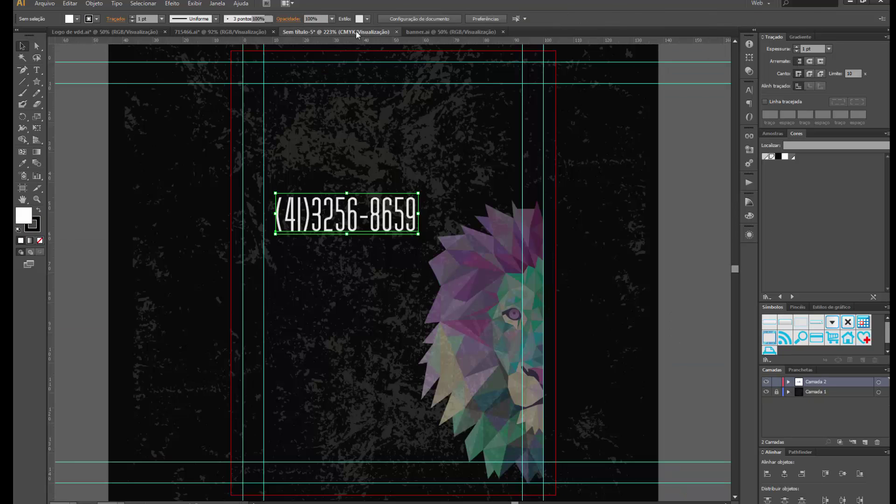
pyautogui.hotkey('ctrl', '-')
pyautogui.hotkey('ctrl', '-')
pyautogui.hotkey('ctrl', '-')
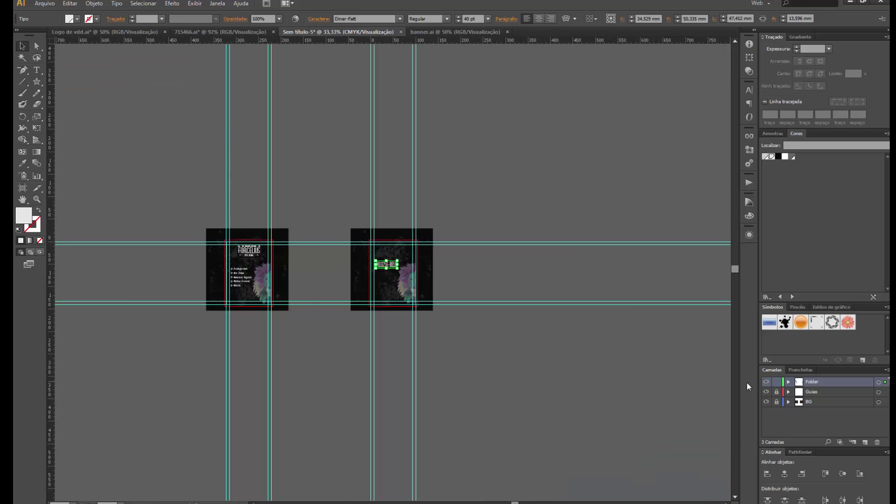
pyautogui.moveTo(206, 218); pyautogui.dragTo(294, 322)
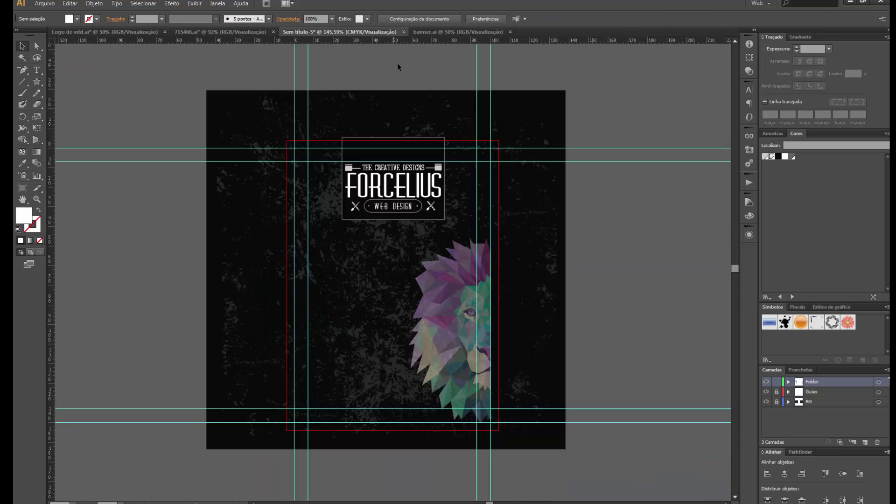
pyautogui.hscroll(5, 392, 271)
pyautogui.hscroll(7, 392, 271)
pyautogui.hotkey('ctrl', 'v')
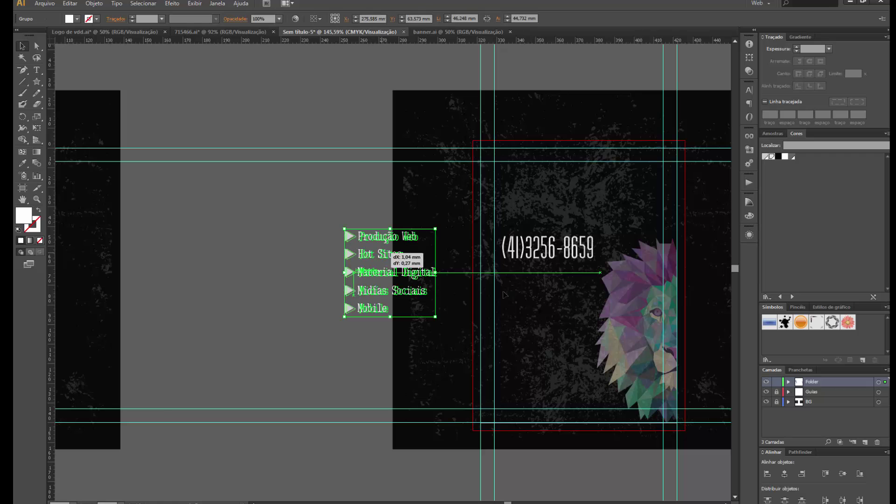
pyautogui.moveTo(394, 252); pyautogui.dragTo(565, 304)
# Shift the phone number left and settle the services list just above it
pyautogui.moveTo(548, 253); pyautogui.dragTo(410, 284)
pyautogui.moveTo(553, 290); pyautogui.dragTo(539, 195)
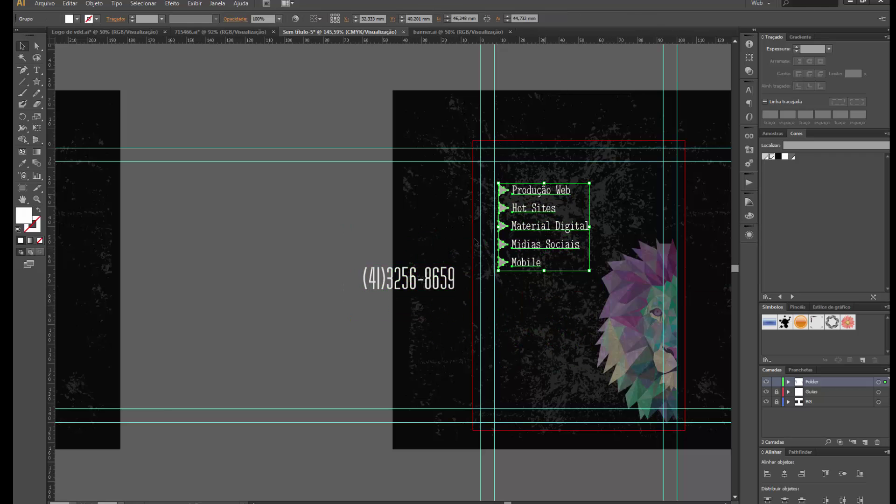
pyautogui.moveTo(442, 285); pyautogui.dragTo(564, 324)
pyautogui.moveTo(524, 225); pyautogui.dragTo(524, 236)
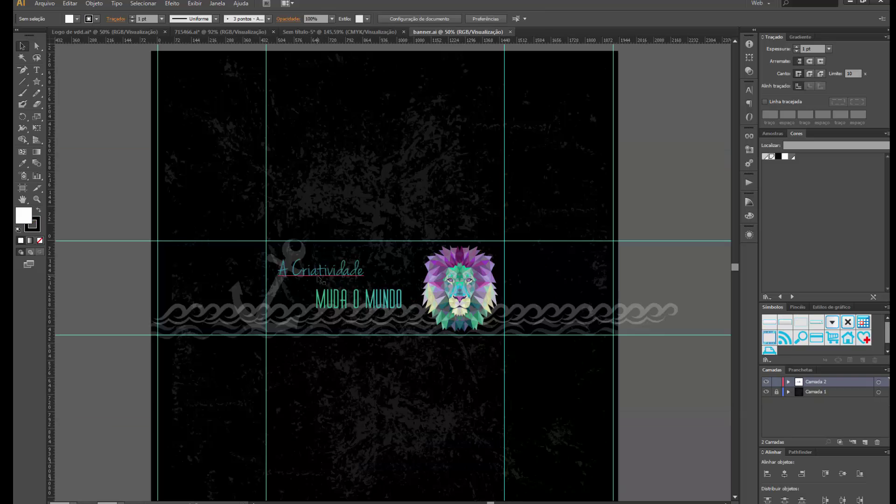
# Paste the slogan texts into the folder and set A Criatividade to 50 pt
pyautogui.click(339, 31)
pyautogui.hotkey('ctrl', 'v')
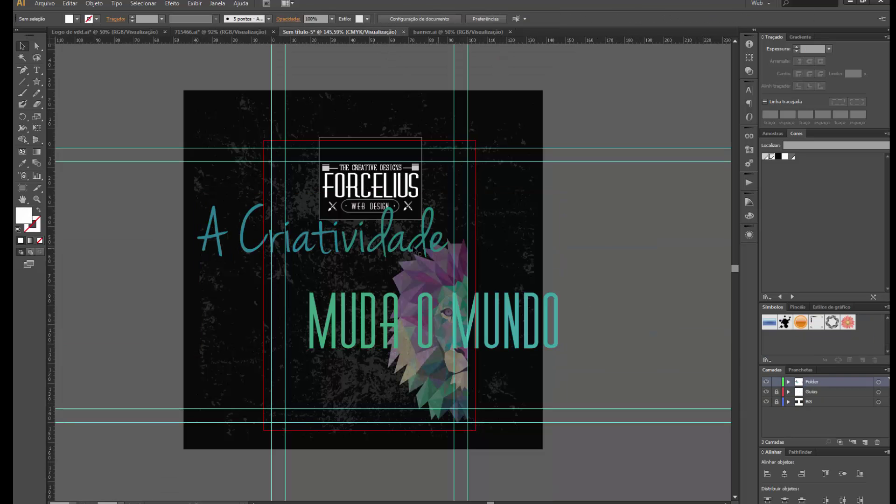
pyautogui.click(471, 19)
pyautogui.write('50')
pyautogui.press('Return')
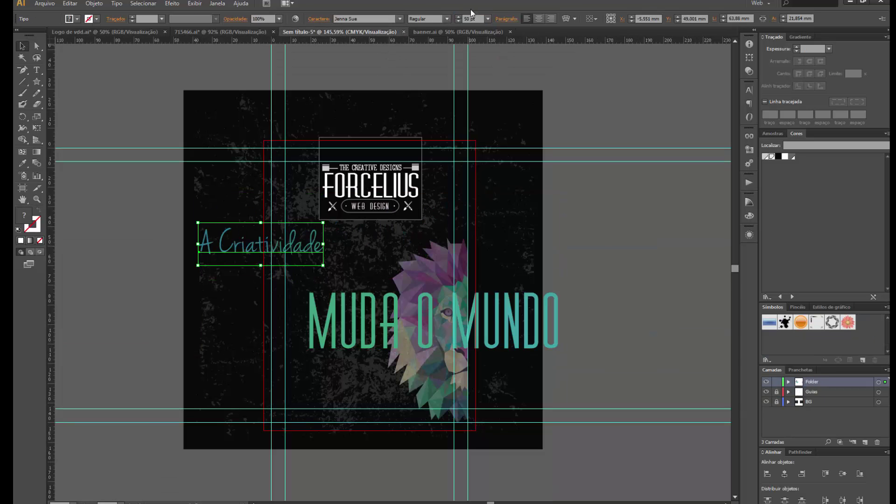
# Move A Criatividade below the logo and stack MUDA O MUNDO at 45 pt beneath it
pyautogui.moveTo(257, 244); pyautogui.dragTo(351, 258)
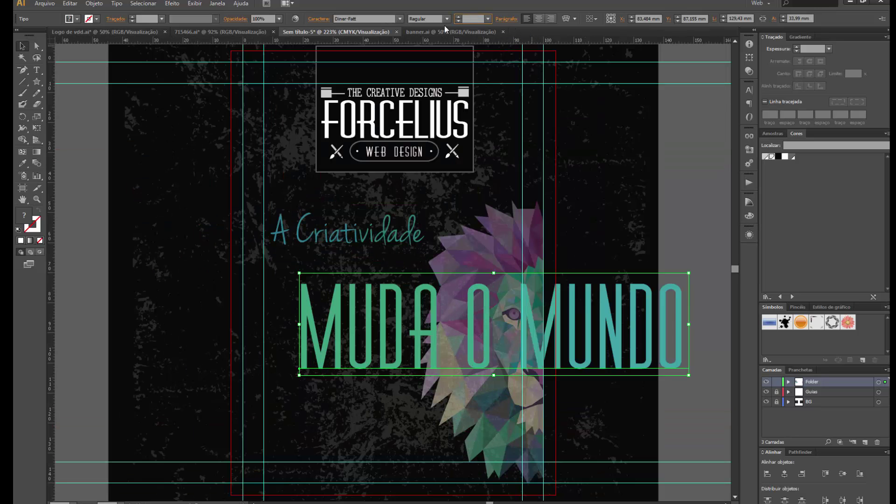
pyautogui.write('45')
pyautogui.press('Return')
pyautogui.moveTo(462, 360); pyautogui.dragTo(467, 290)
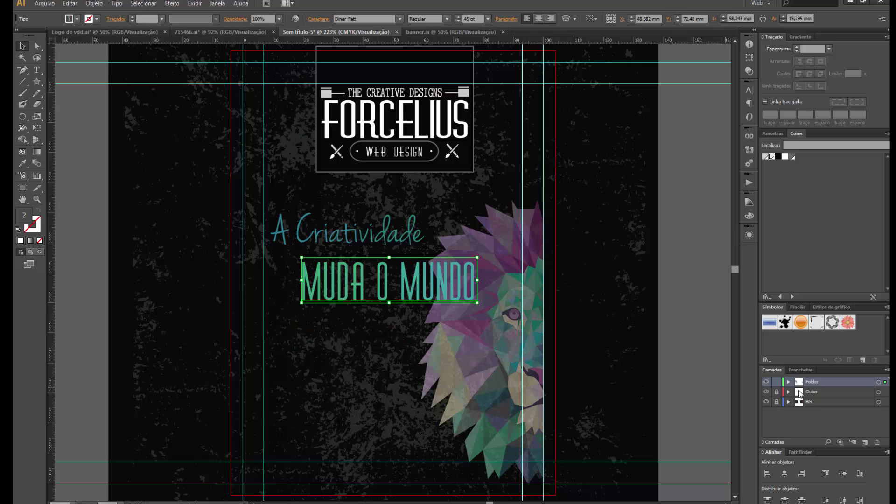
# Reapply 50 pt to A Criatividade and nudge both slogan lines into place
pyautogui.click(377, 228)
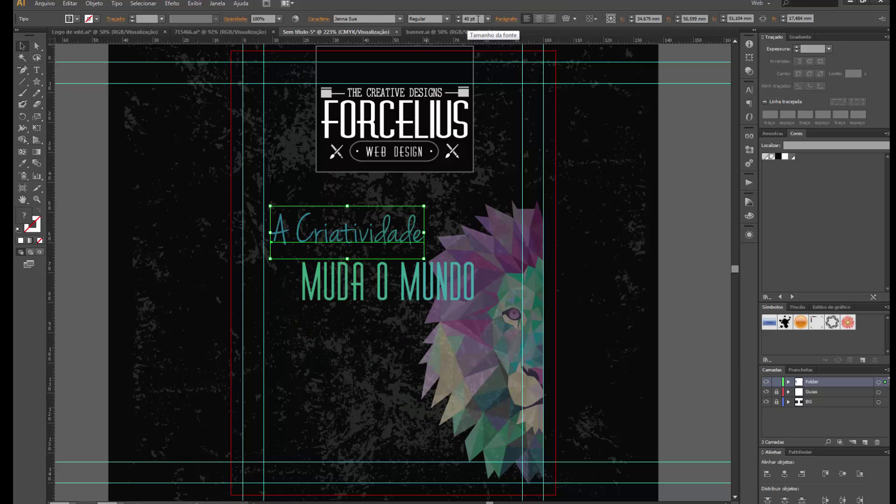
pyautogui.write('50')
pyautogui.press('Return')
pyautogui.moveTo(411, 229); pyautogui.dragTo(407, 225)
pyautogui.moveTo(431, 298)
pyautogui.mouseDown()
pyautogui.moveTo(418, 314)
pyautogui.moveTo(406, 309)
pyautogui.mouseUp()
pyautogui.click(702, 309)
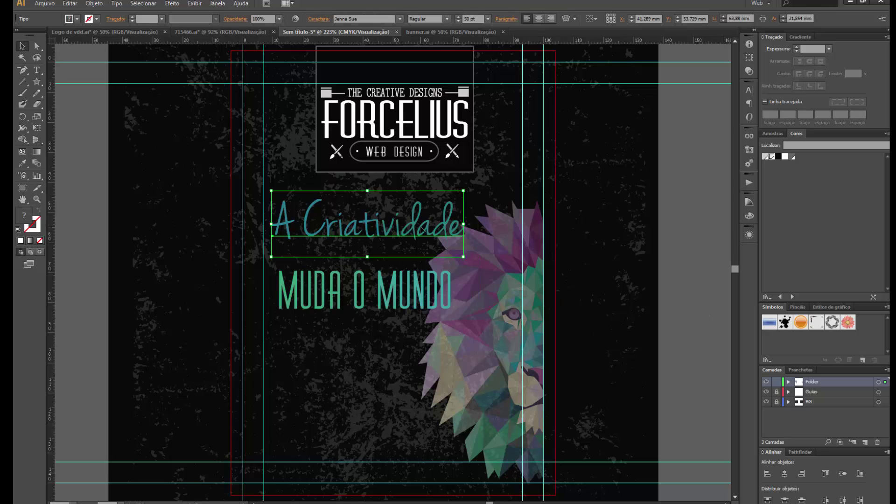
# Reposition A Criatividade and MUDA O MUNDO, settling them stacked just below the logo
pyautogui.moveTo(374, 224); pyautogui.dragTo(373, 236)
pyautogui.moveTo(402, 292)
pyautogui.mouseDown()
pyautogui.moveTo(401, 337)
pyautogui.moveTo(400, 299)
pyautogui.mouseUp()
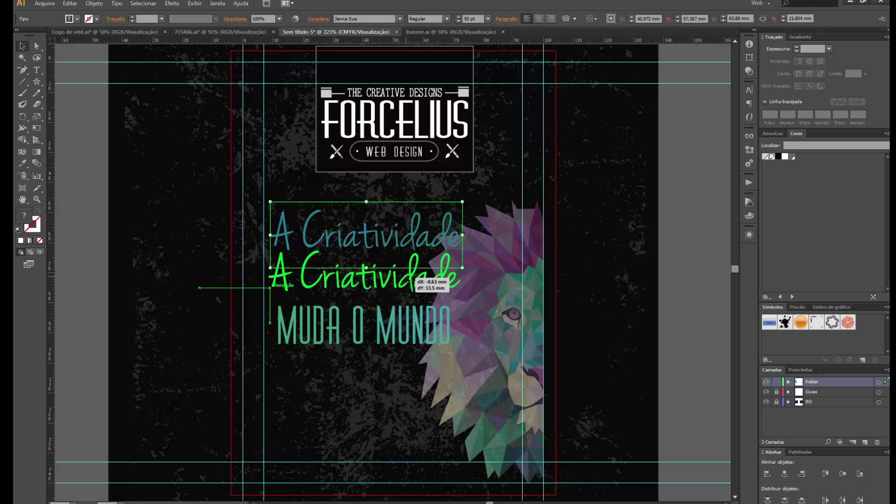
pyautogui.moveTo(368, 233); pyautogui.dragTo(361, 255)
pyautogui.moveTo(373, 322); pyautogui.dragTo(398, 320)
pyautogui.moveTo(414, 266); pyautogui.dragTo(416, 281)
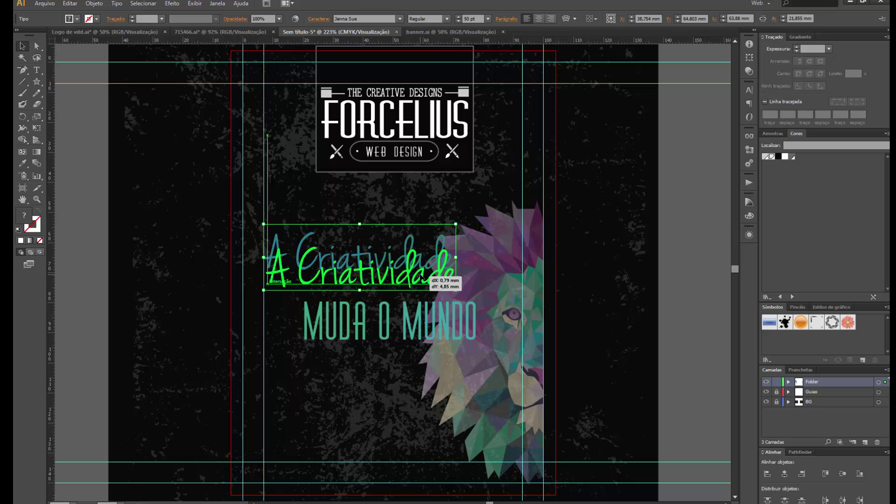
pyautogui.moveTo(443, 324)
pyautogui.mouseDown()
pyautogui.moveTo(457, 324)
pyautogui.moveTo(467, 437)
pyautogui.mouseUp()
pyautogui.moveTo(428, 259); pyautogui.dragTo(431, 366)
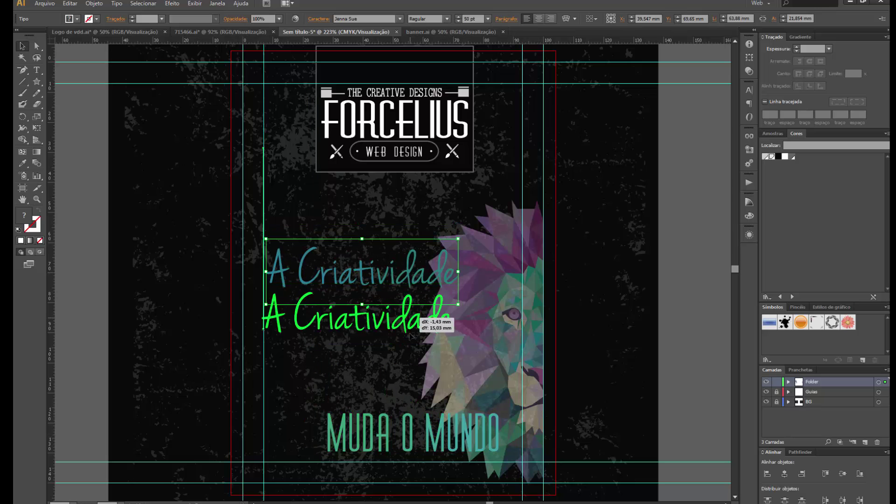
pyautogui.moveTo(470, 441); pyautogui.dragTo(485, 446)
pyautogui.click(448, 406)
pyautogui.moveTo(429, 375); pyautogui.dragTo(431, 213)
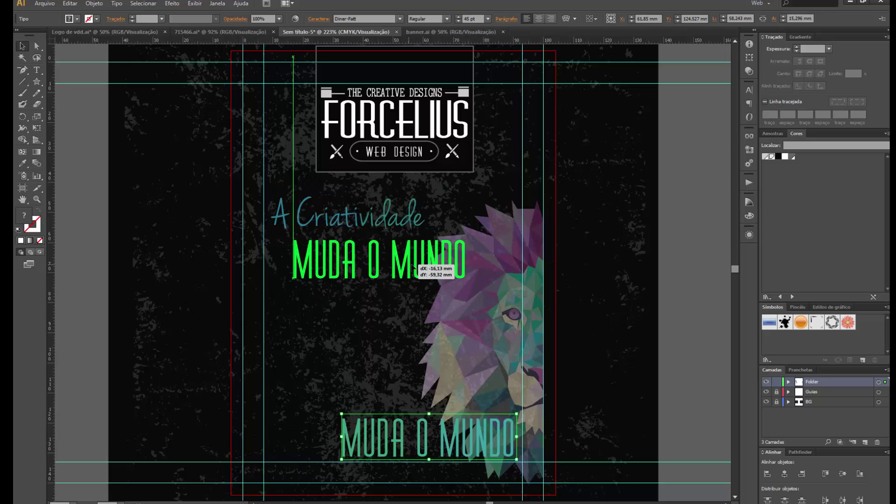
pyautogui.moveTo(467, 444); pyautogui.dragTo(421, 264)
pyautogui.click(458, 239)
# Lower the half lion's opacity on the panel
pyautogui.click(345, 215)
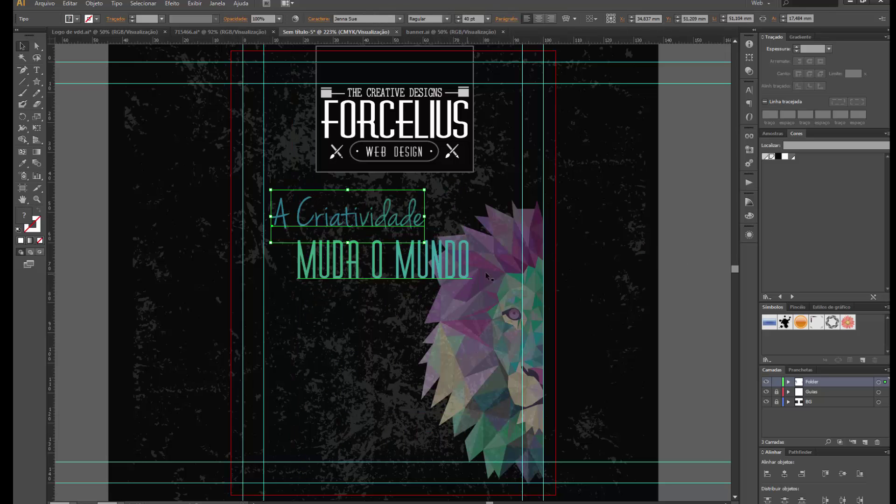
pyautogui.click(467, 326)
pyautogui.click(331, 18)
pyautogui.click(343, 80)
pyautogui.click(685, 280)
# Undo the earlier fade and set the lion's opacity to 30%
pyautogui.hotkey('ctrl', 'z')
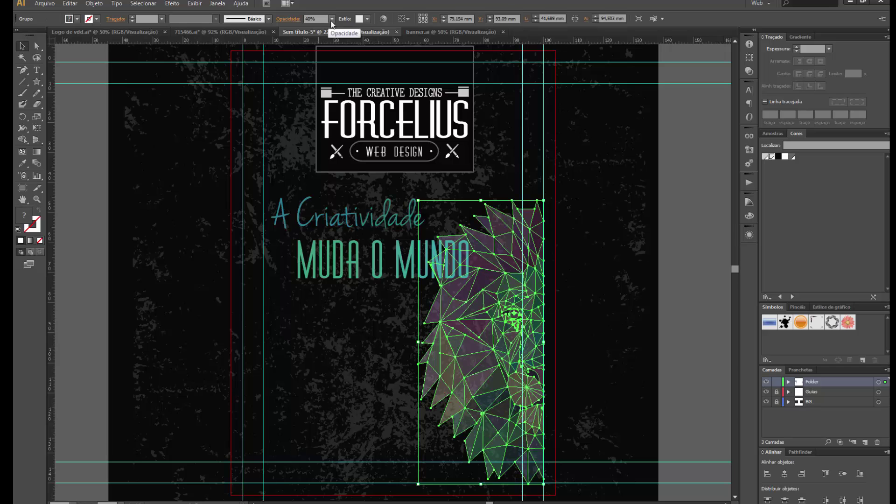
pyautogui.hotkey('ctrl', 'z')
pyautogui.click(703, 299)
pyautogui.click(477, 308)
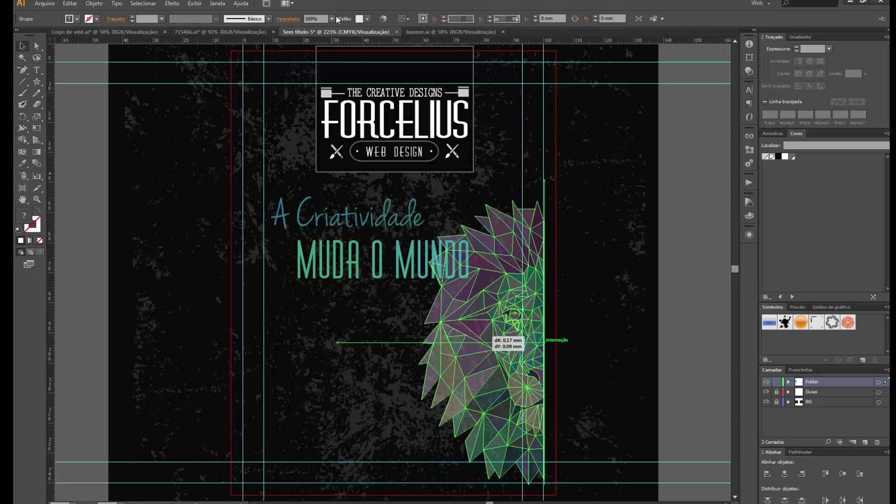
pyautogui.click(331, 18)
pyautogui.click(343, 80)
pyautogui.click(365, 355)
pyautogui.click(478, 309)
pyautogui.click(331, 19)
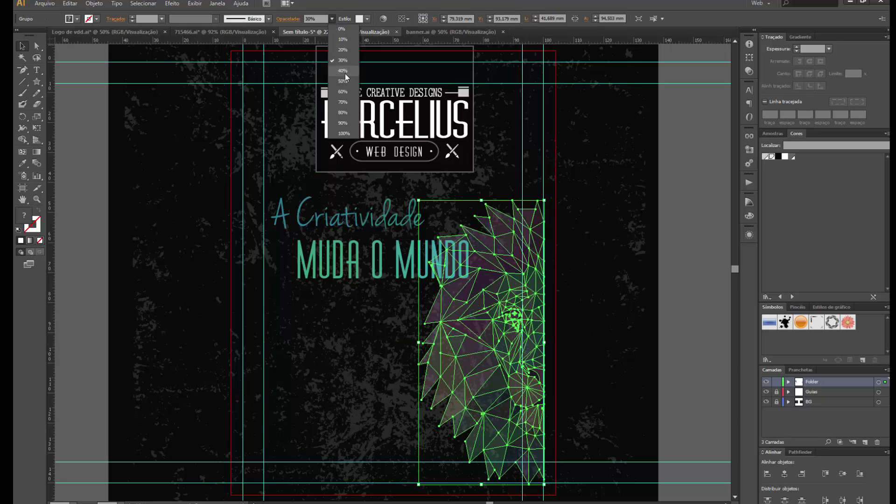
pyautogui.click(343, 79)
# Enlarge MUDA O MUNDO to 50 pt
pyautogui.click(383, 259)
pyautogui.write('0')
pyautogui.press('Return')
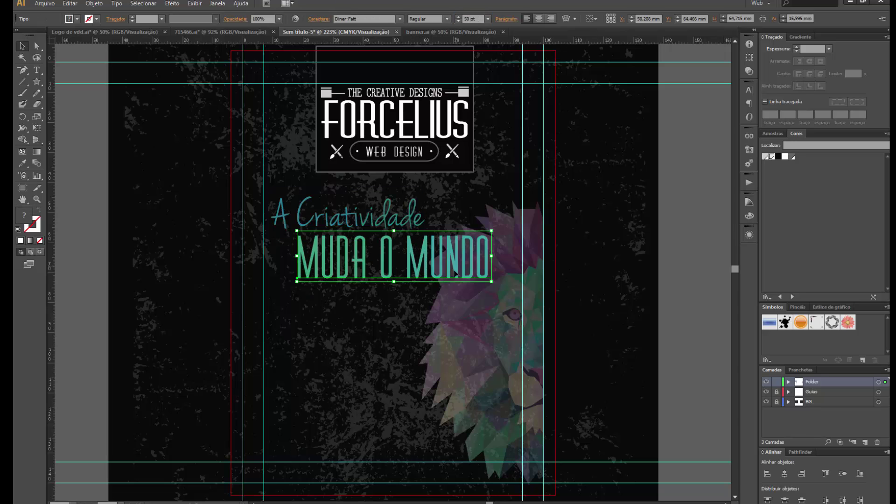
pyautogui.click(327, 216)
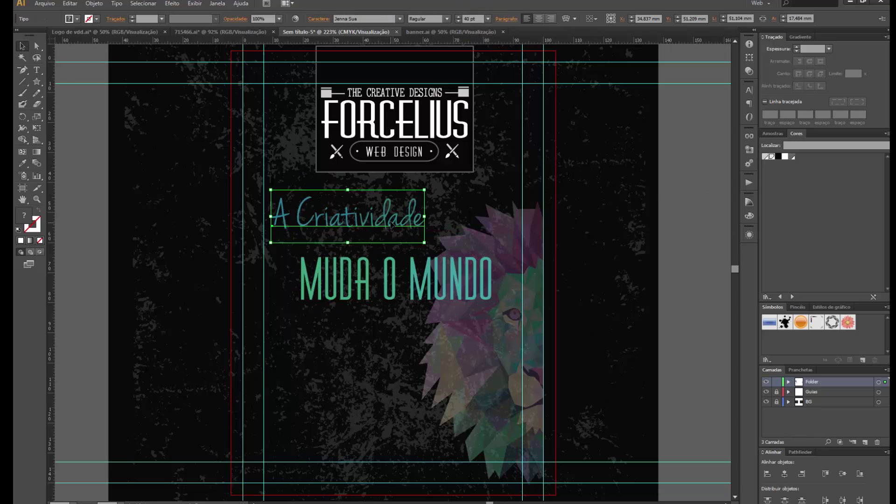
pyautogui.click(362, 428)
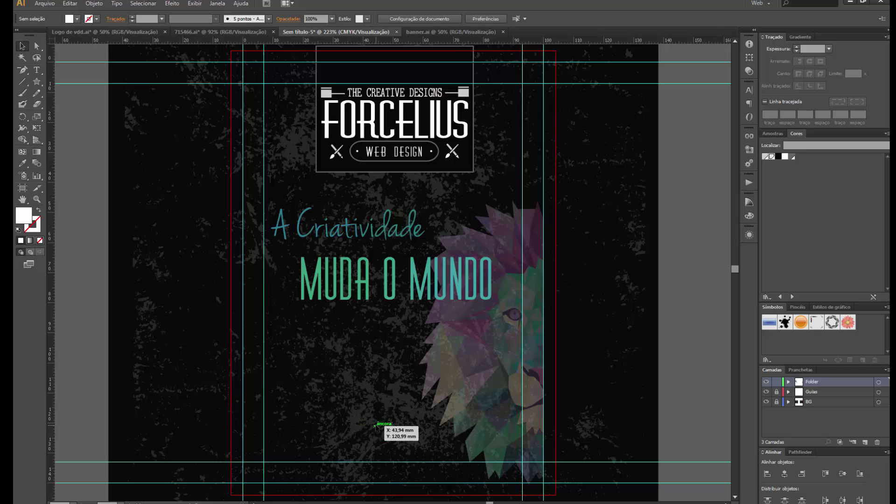
# Move the phone number from the back panel to the front panel's bottom-left
pyautogui.hscroll(10, 505, 498)
pyautogui.hscroll(5, 506, 499)
pyautogui.click(575, 329)
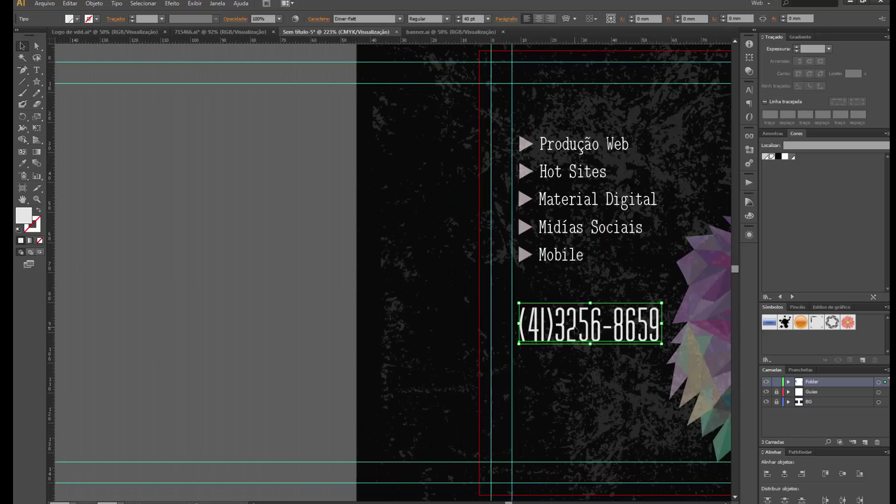
pyautogui.hscroll(-15, 270, 501)
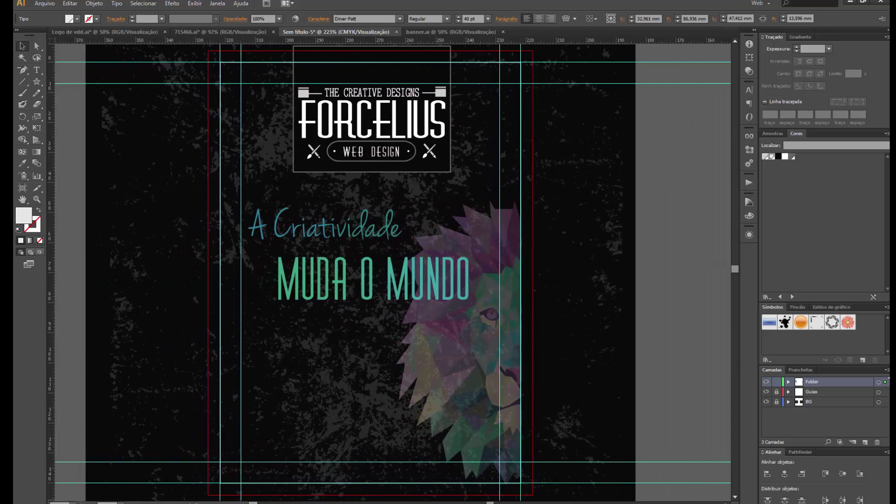
pyautogui.hotkey('ctrl', 'x')
pyautogui.hotkey('ctrl', 'v')
pyautogui.moveTo(396, 270); pyautogui.dragTo(329, 434)
# Make the phone number white in Diner-Regular, then bring banner.ai to the front
pyautogui.click(400, 18)
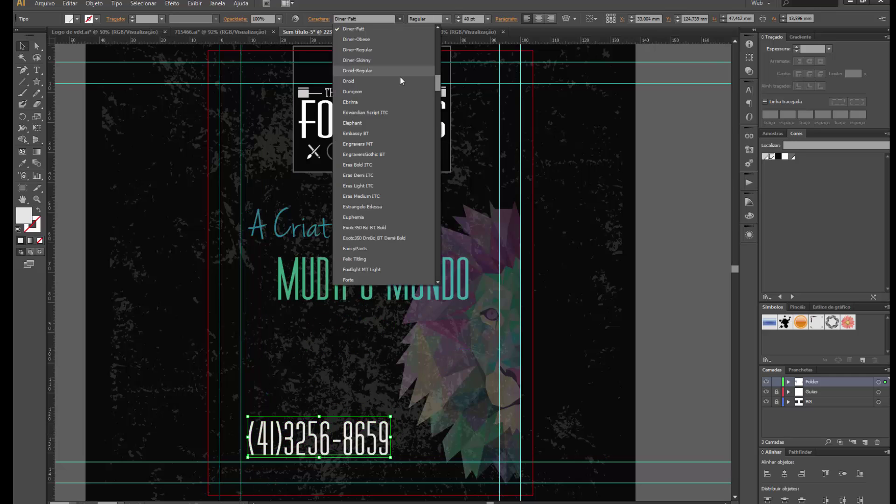
pyautogui.click(402, 70)
pyautogui.click(474, 19)
pyautogui.click(77, 19)
pyautogui.click(25, 34)
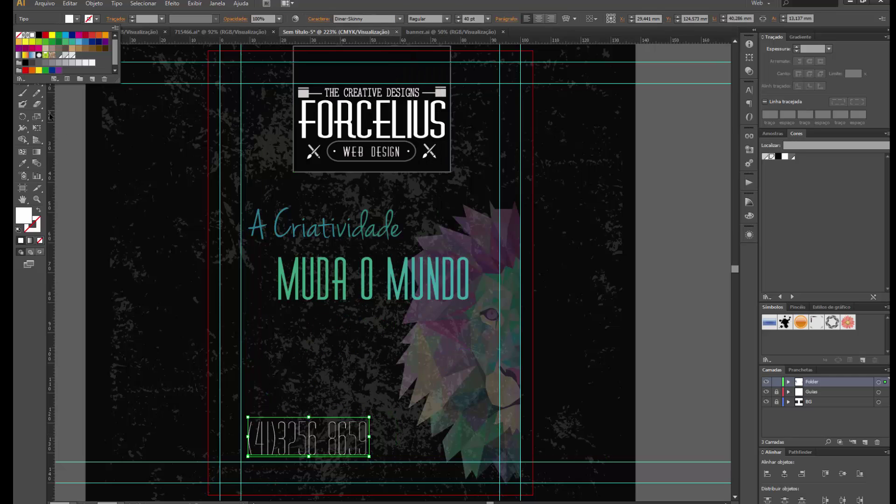
pyautogui.click(400, 19)
pyautogui.click(386, 39)
pyautogui.click(400, 18)
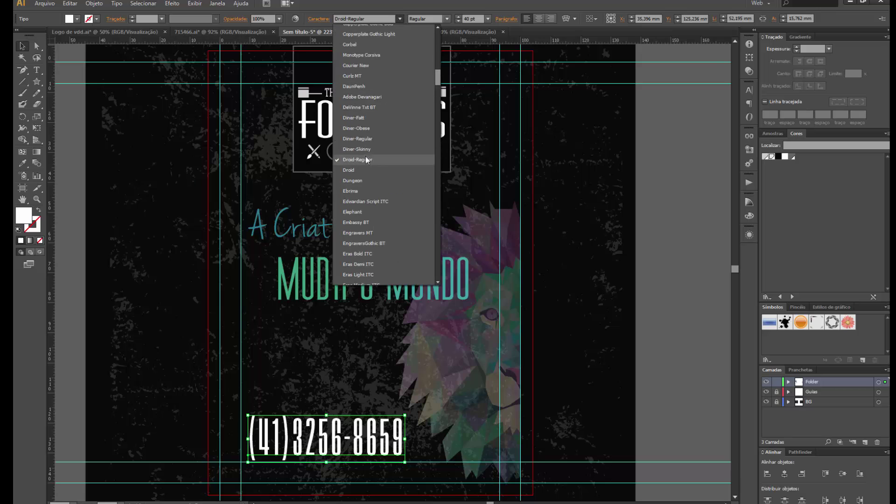
pyautogui.click(374, 139)
pyautogui.click(695, 368)
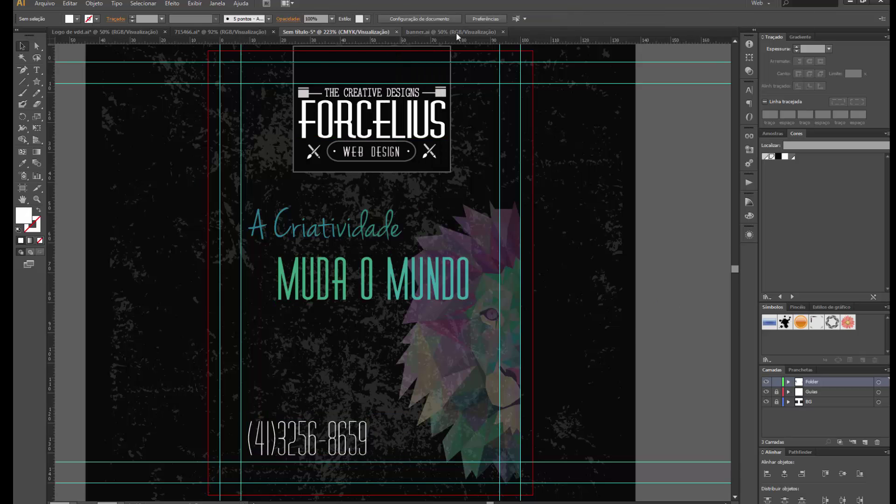
pyautogui.click(458, 36)
# Copy the anchor from the banner's Camada 2 layer onto the folder's front panel
pyautogui.click(789, 382)
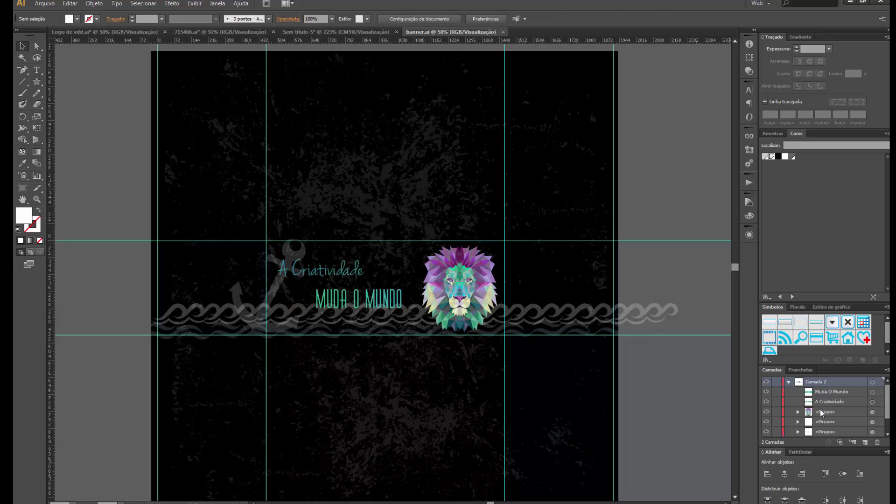
pyautogui.click(872, 422)
pyautogui.moveTo(298, 299); pyautogui.dragTo(345, 212)
pyautogui.click(789, 382)
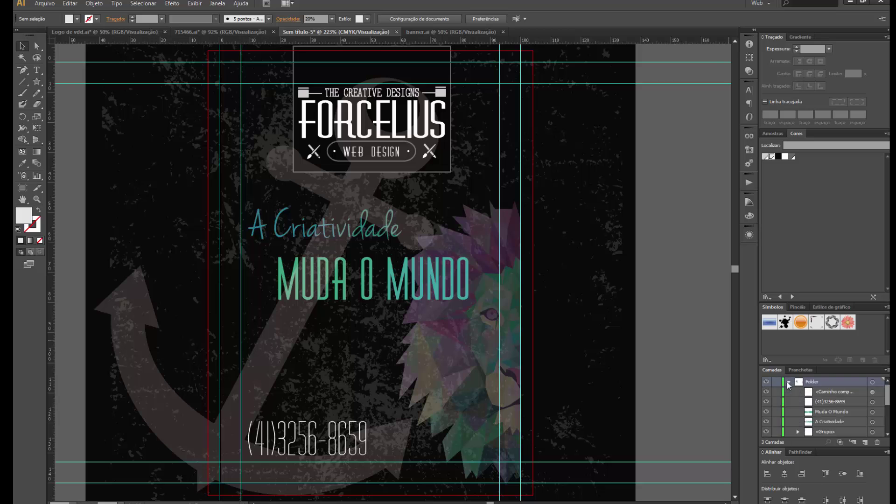
# Rotate the anchor upright behind the logo and slogan
pyautogui.scroll(-3, 839, 427)
pyautogui.scroll(-1, 840, 428)
pyautogui.hotkey('ctrl', '-')
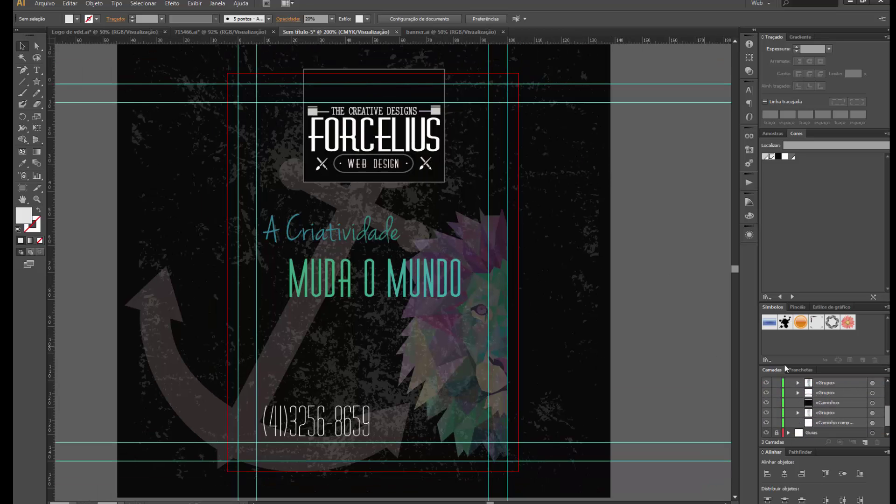
pyautogui.click(790, 423)
pyautogui.moveTo(551, 175); pyautogui.dragTo(511, 177)
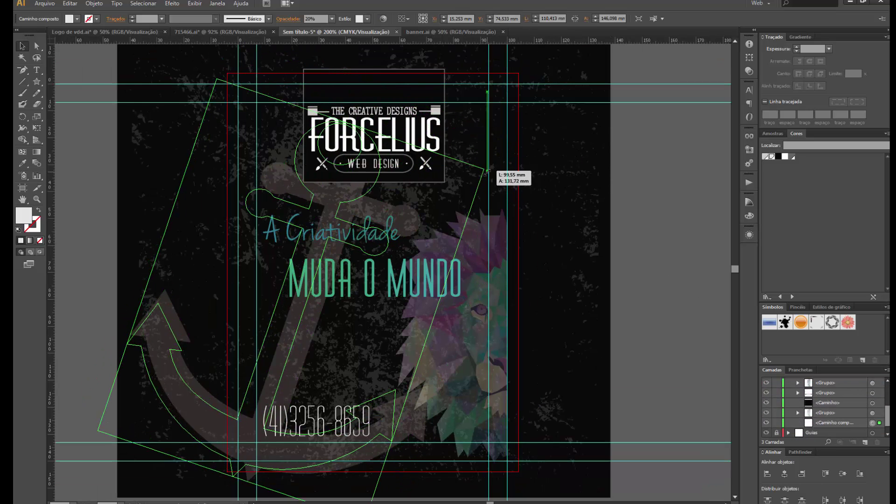
pyautogui.click(361, 181)
pyautogui.hotkey('ctrl', 'z')
pyautogui.click(645, 265)
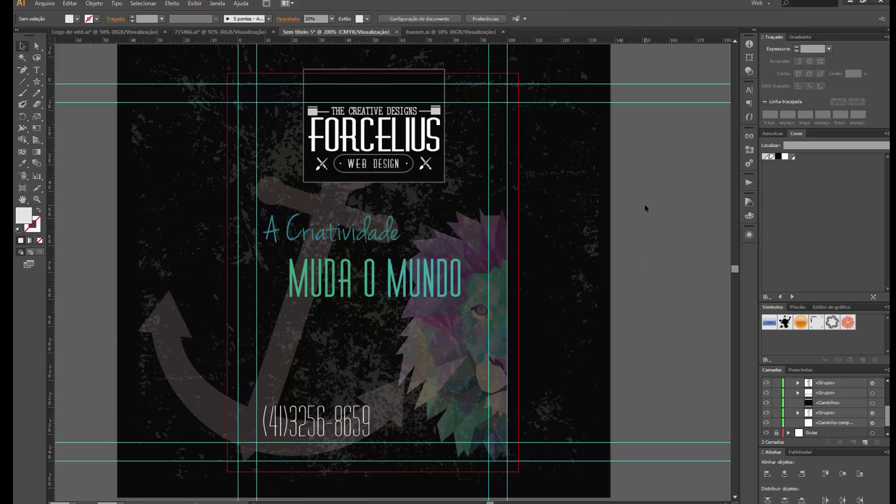
pyautogui.hscroll(1, 645, 208)
# Enlarge the back panel's phone number to 45 pt
pyautogui.hscroll(6, 646, 208)
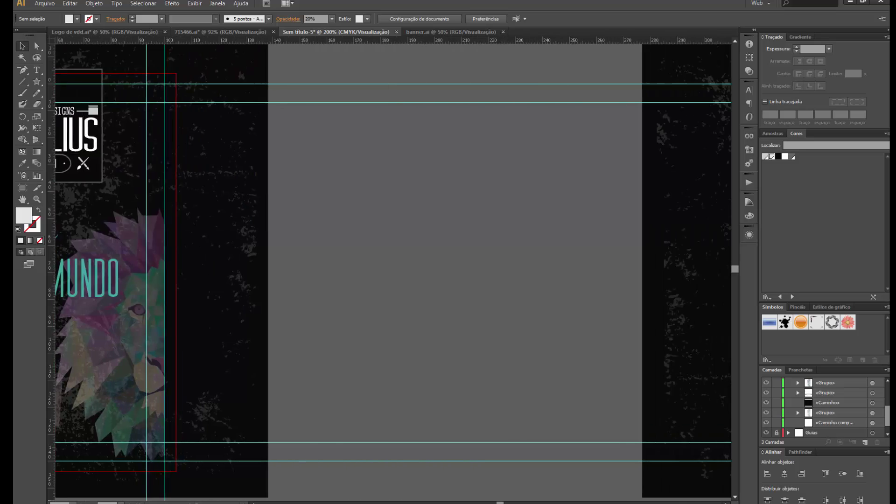
pyautogui.hscroll(6, 645, 208)
pyautogui.hscroll(7, 645, 209)
pyautogui.click(399, 317)
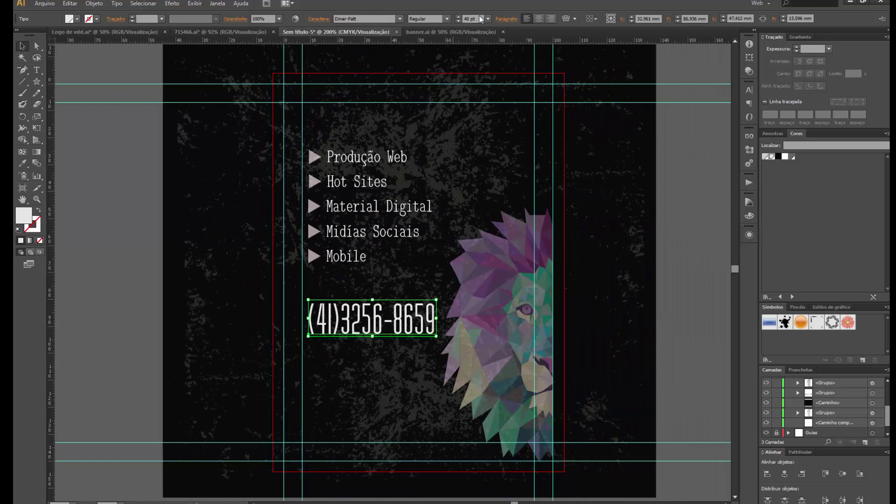
pyautogui.write('45')
pyautogui.press('Return')
pyautogui.click(750, 90)
pyautogui.moveTo(432, 320)
pyautogui.mouseDown()
pyautogui.moveTo(434, 406)
pyautogui.moveTo(434, 323)
pyautogui.mouseUp()
# Move the service list to the panel top with the phone number below it
pyautogui.click(420, 235)
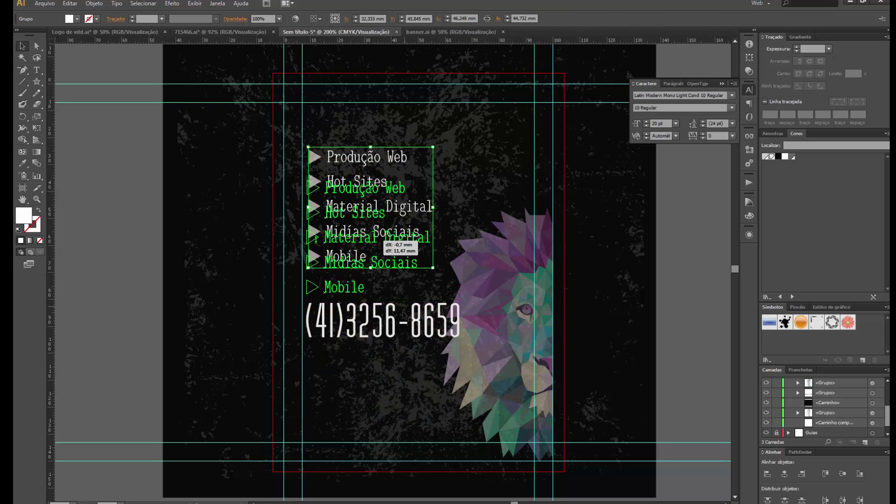
pyautogui.moveTo(438, 235); pyautogui.dragTo(438, 266)
pyautogui.moveTo(421, 321); pyautogui.dragTo(420, 138)
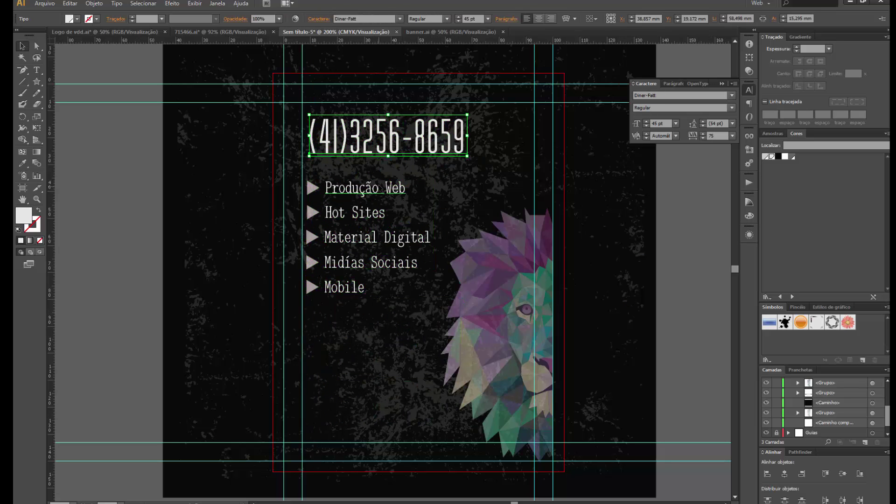
pyautogui.click(393, 247)
pyautogui.moveTo(393, 247); pyautogui.dragTo(394, 186)
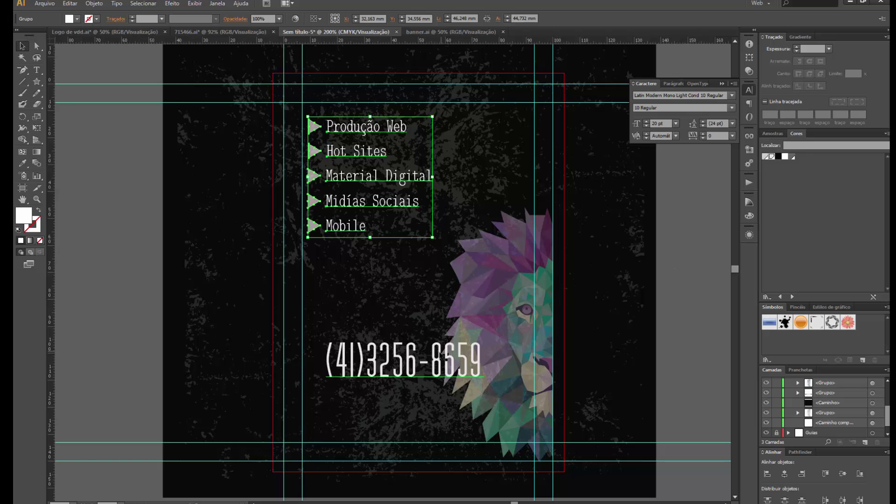
pyautogui.moveTo(441, 361); pyautogui.dragTo(425, 287)
# Add a new text line for the e-mail below the phone number
pyautogui.press('t')
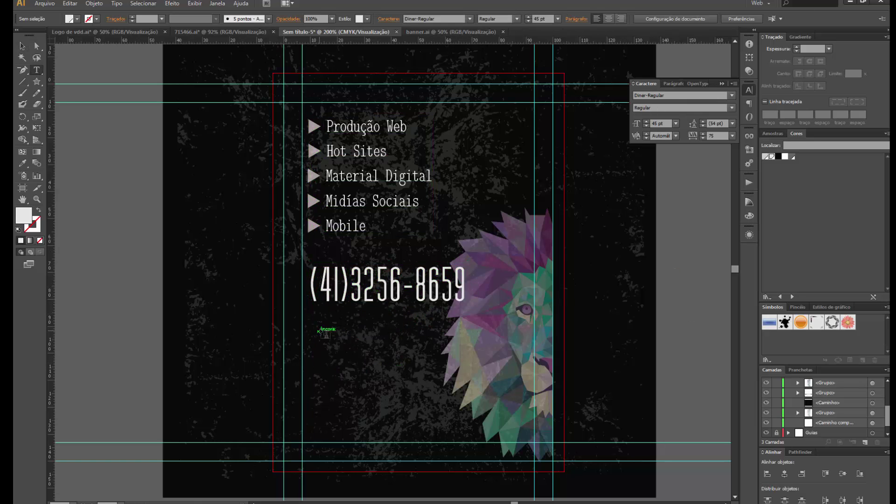
pyautogui.click(323, 341)
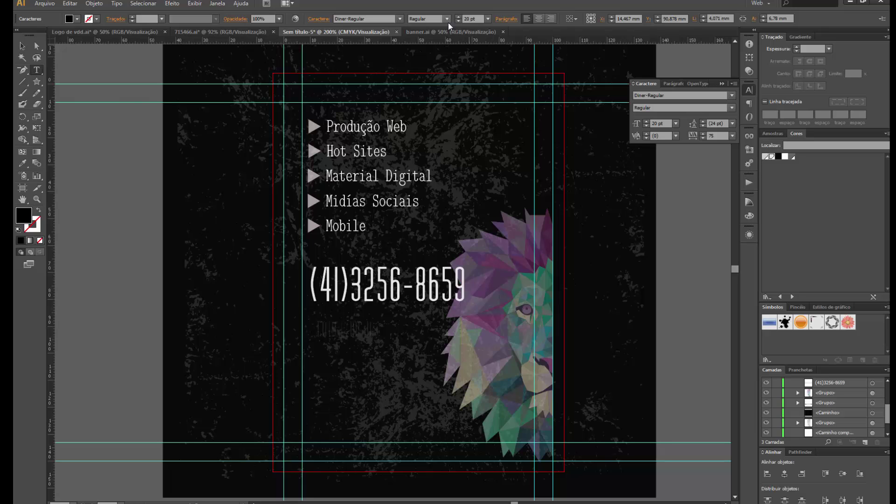
pyautogui.hotkey('ctrl', 'a')
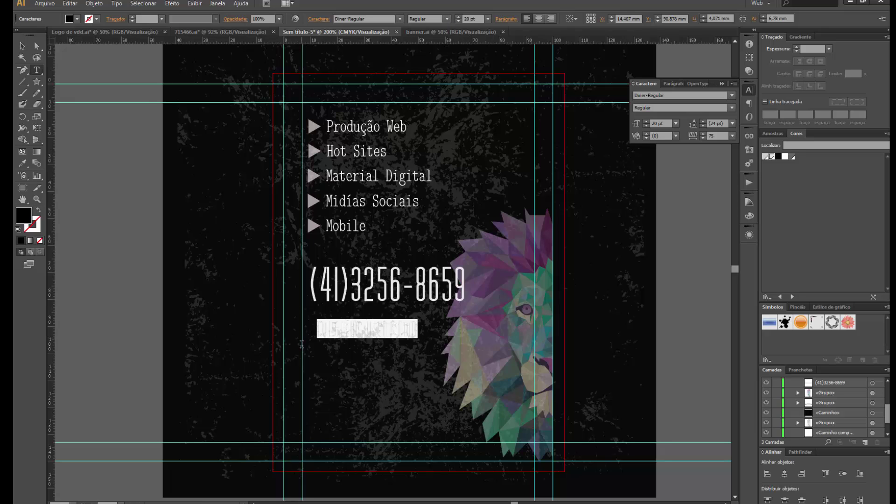
pyautogui.click(22, 45)
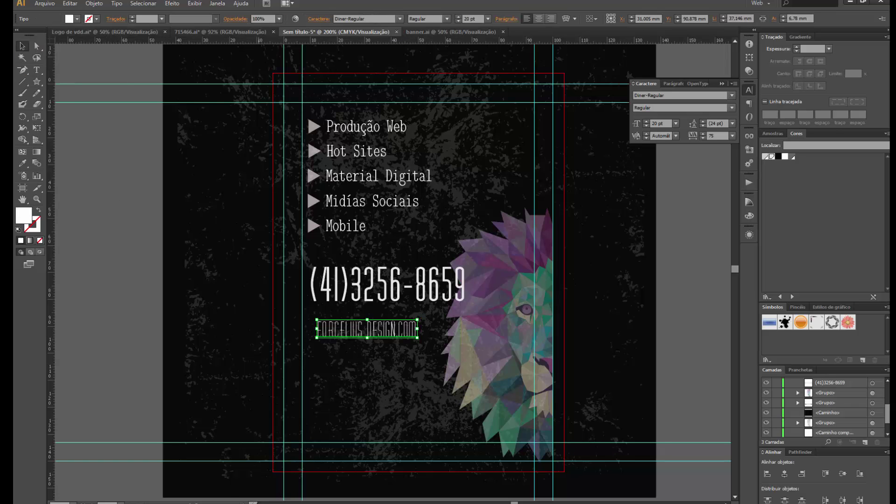
pyautogui.hscroll(-3, 416, 223)
pyautogui.click(417, 223)
pyautogui.doubleClick(396, 227)
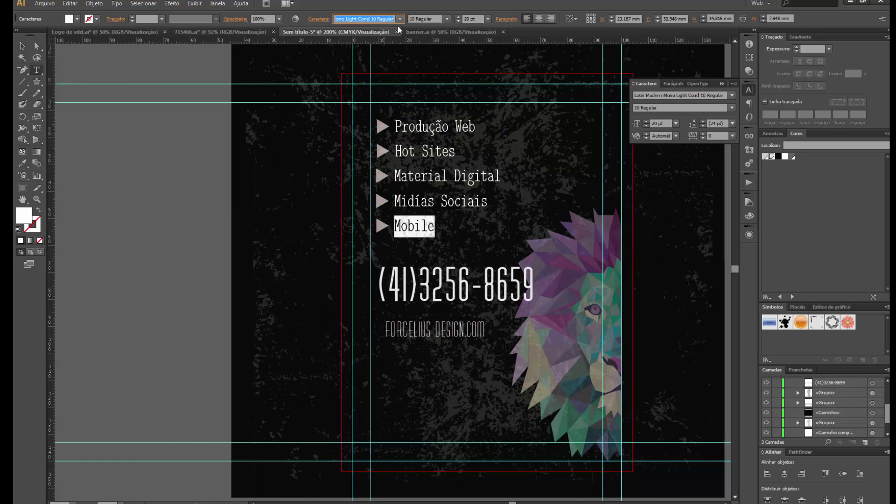
pyautogui.moveTo(486, 332); pyautogui.dragTo(360, 325)
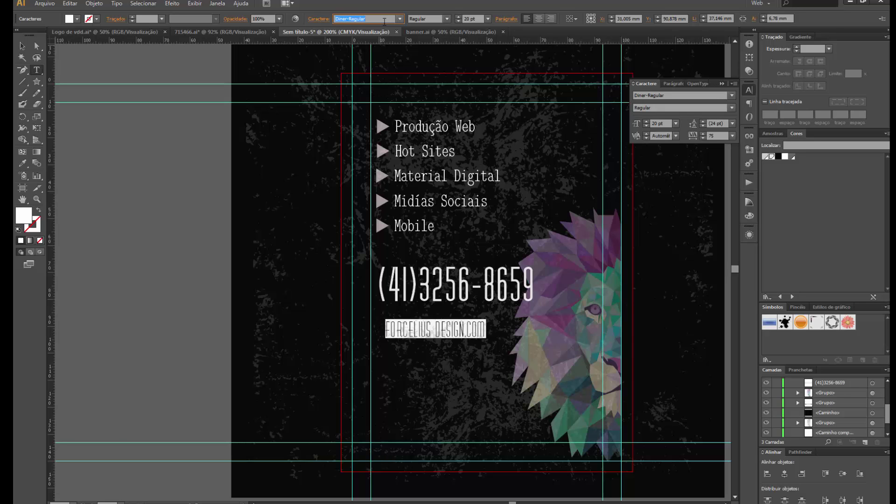
pyautogui.write('Latin')
pyautogui.press('Return')
pyautogui.write('15')
pyautogui.press('Return')
pyautogui.press('Escape')
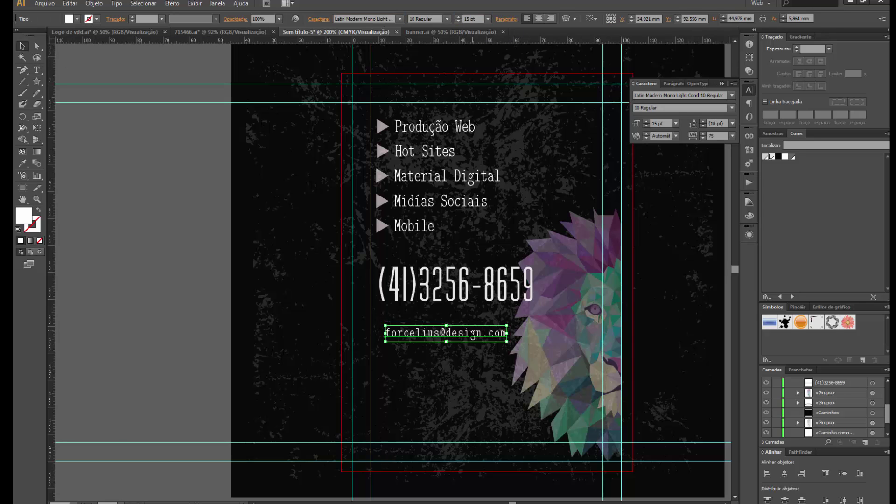
# Move the e-mail line near the back panel's bottom
pyautogui.moveTo(464, 378); pyautogui.dragTo(467, 435)
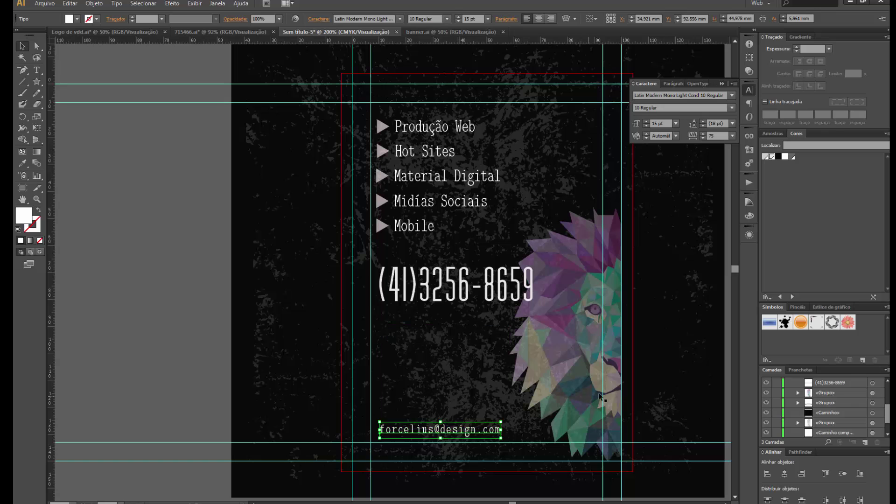
pyautogui.click(458, 285)
pyautogui.click(692, 301)
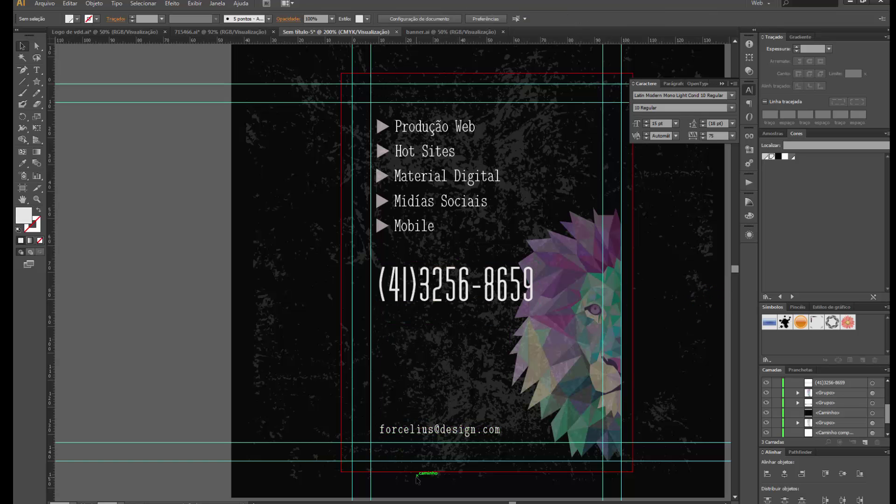
pyautogui.hotkey('ctrl', '-')
pyautogui.hotkey('ctrl', '-')
pyautogui.hotkey('ctrl', '-')
pyautogui.click(73, 312)
# Move the anchor from the front panel to the back panel behind the service text
pyautogui.hotkey('ctrl', '0')
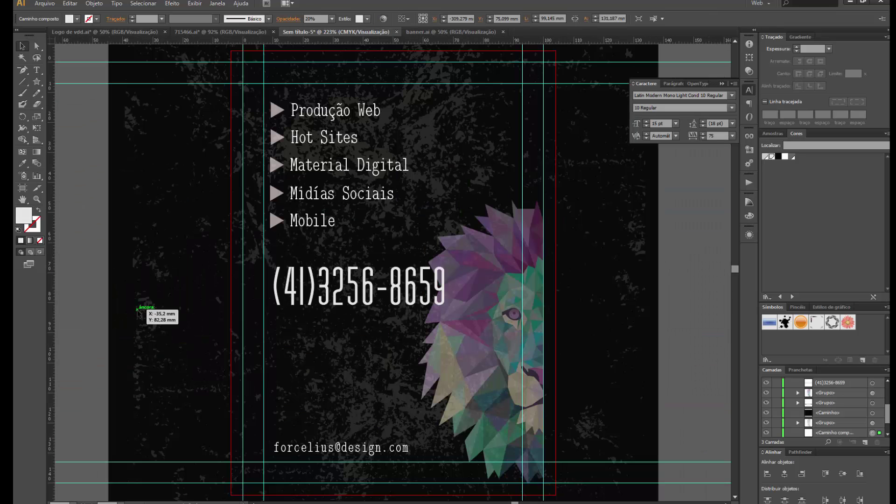
pyautogui.moveTo(157, 311); pyautogui.dragTo(292, 386)
pyautogui.hotkey('ctrl', 'x')
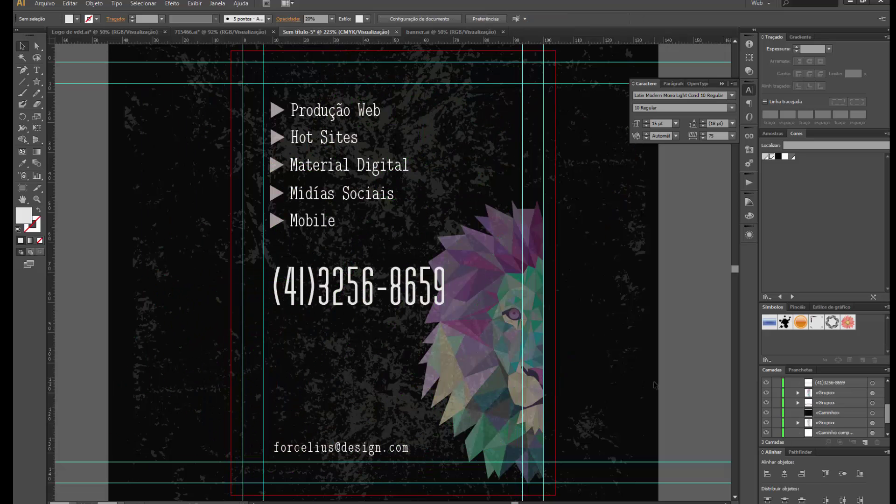
pyautogui.hotkey('ctrl', 'v')
pyautogui.moveTo(408, 347); pyautogui.dragTo(292, 355)
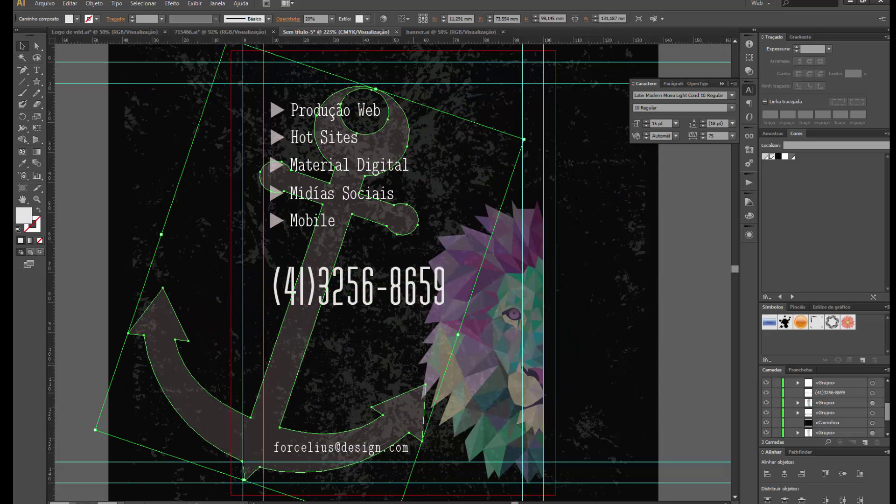
# Fade the anchor to about 10% opacity while keeping the lion at full opacity
pyautogui.click(332, 19)
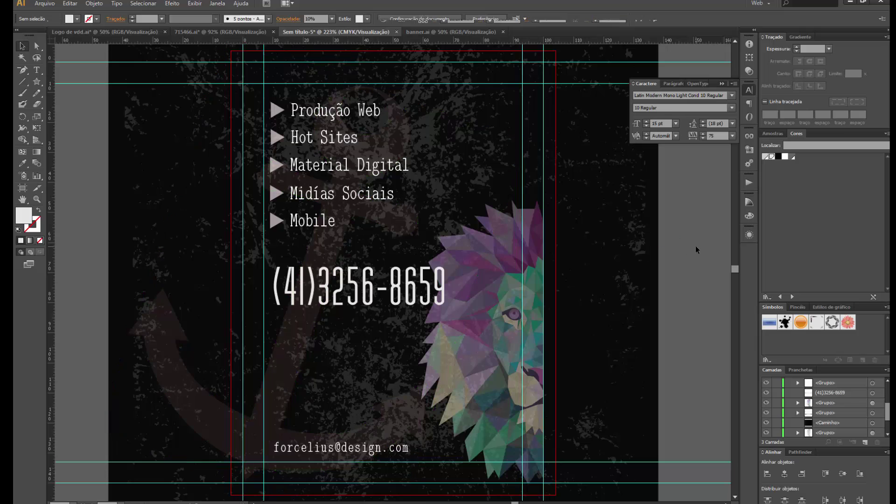
pyautogui.hotkey('ctrl', 'z')
pyautogui.hotkey('ctrl', 'z')
pyautogui.hotkey('ctrl', 'z')
pyautogui.click(332, 19)
pyautogui.click(345, 136)
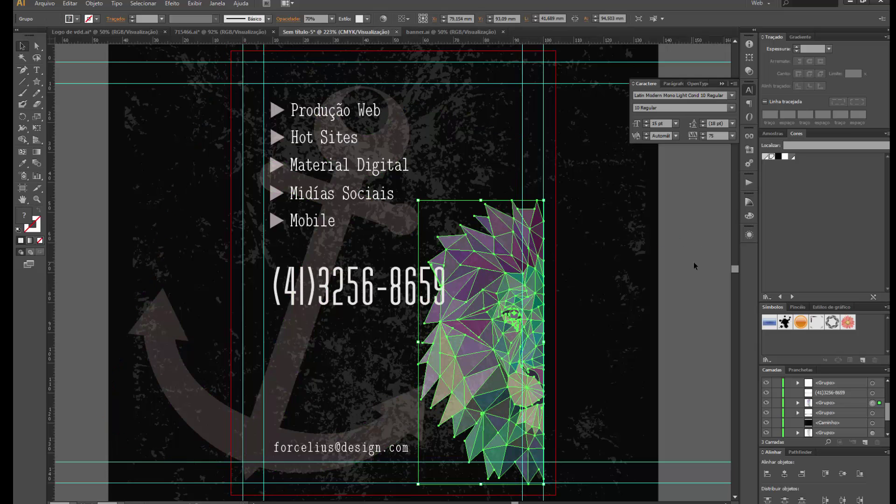
pyautogui.click(695, 263)
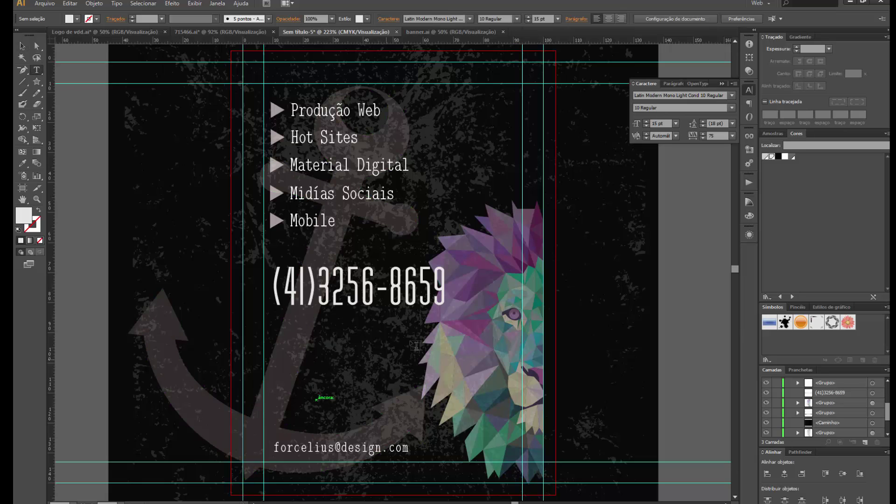
# Start a new text object just above the e-mail line
pyautogui.scroll(3, 854, 435)
pyautogui.scroll(-5, 854, 435)
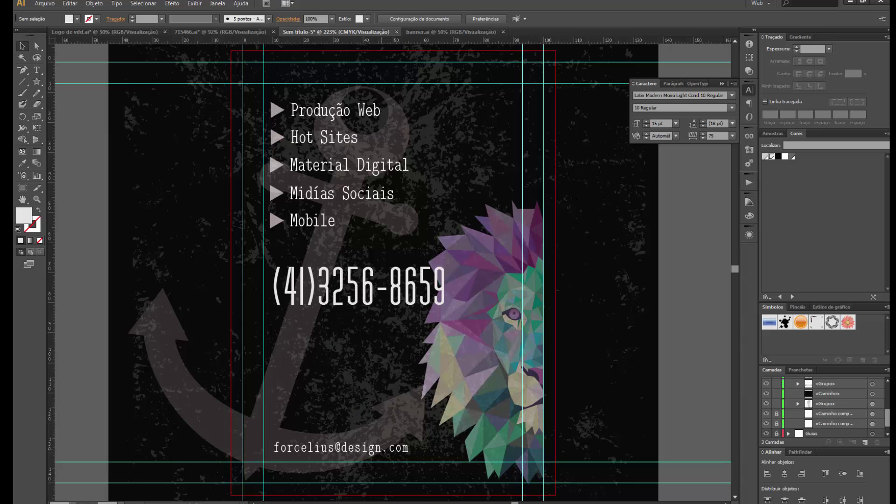
pyautogui.press('t')
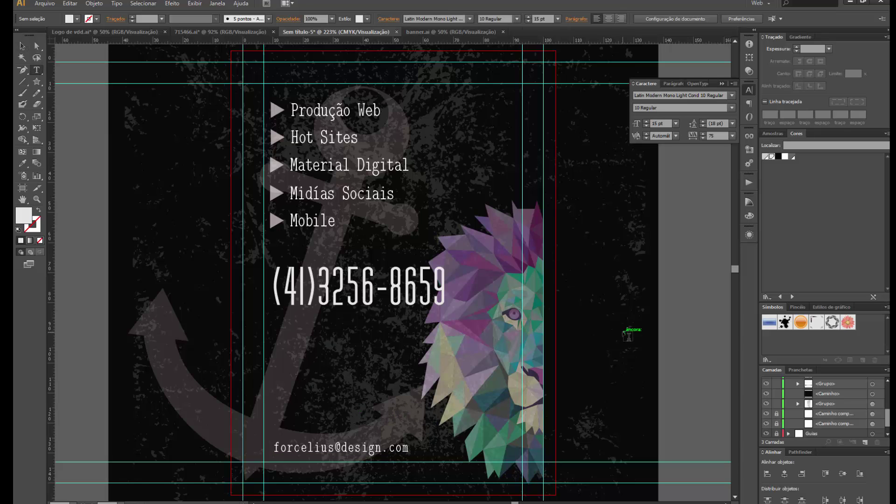
pyautogui.click(282, 423)
pyautogui.press('Escape')
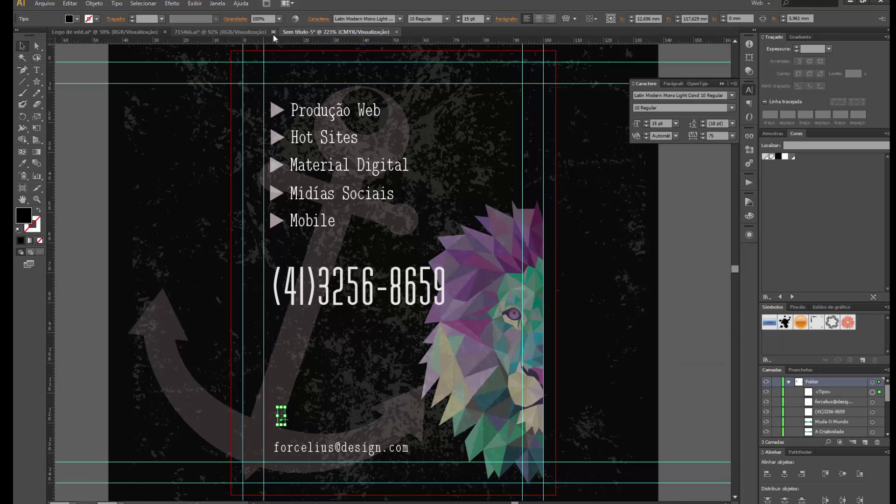
# Browse Material Digital > Vetores > midias for social-mono-icons, then cancel opening it
pyautogui.hotkey('ctrl', 'o')
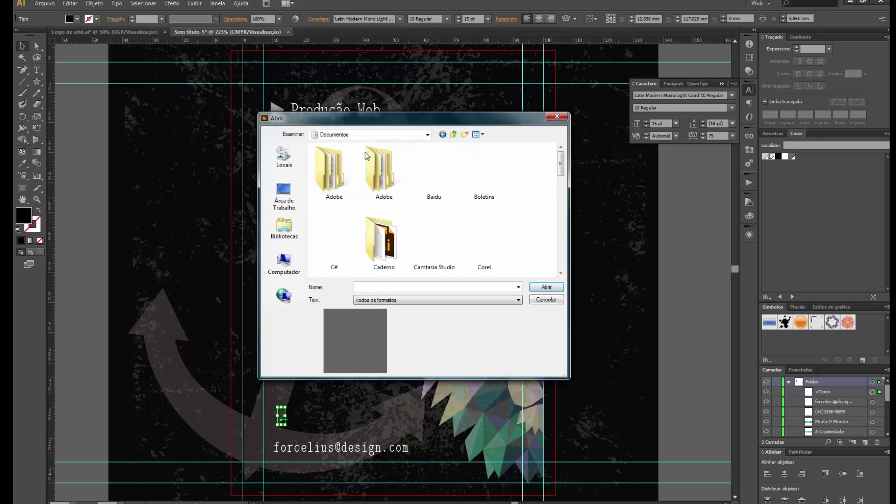
pyautogui.doubleClick(365, 152)
pyautogui.doubleClick(334, 171)
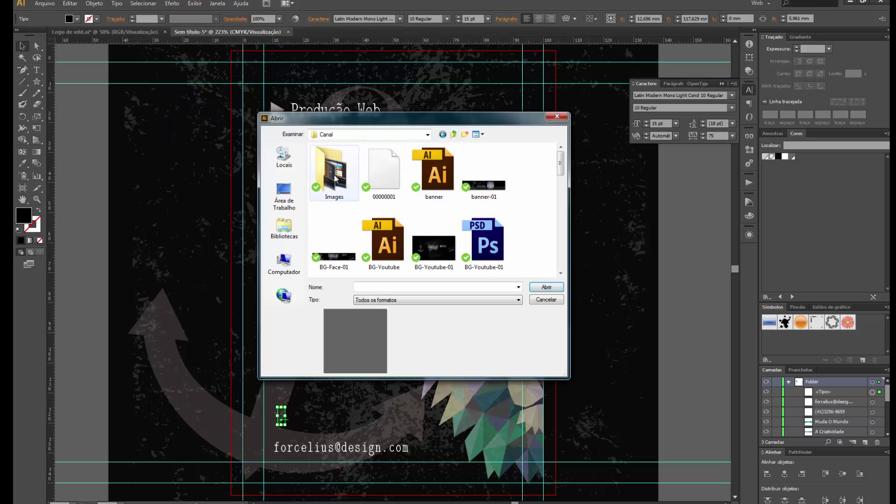
pyautogui.click(284, 229)
pyautogui.doubleClick(362, 161)
pyautogui.doubleClick(439, 182)
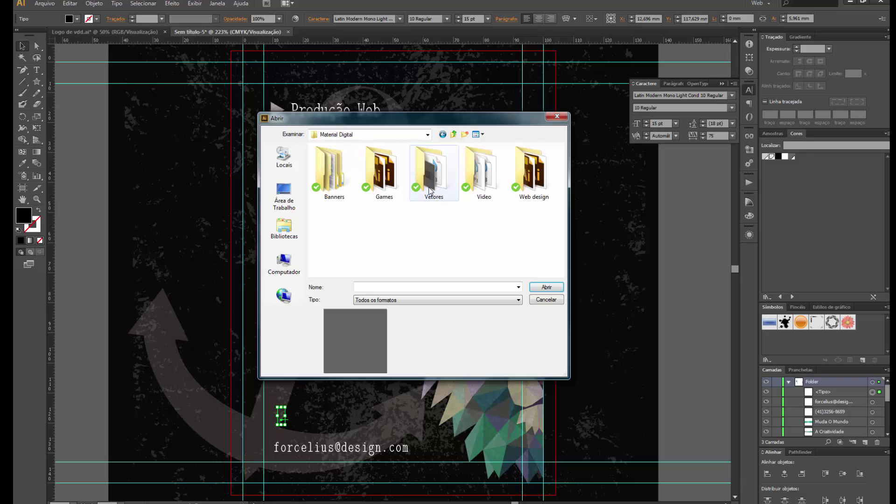
pyautogui.doubleClick(493, 189)
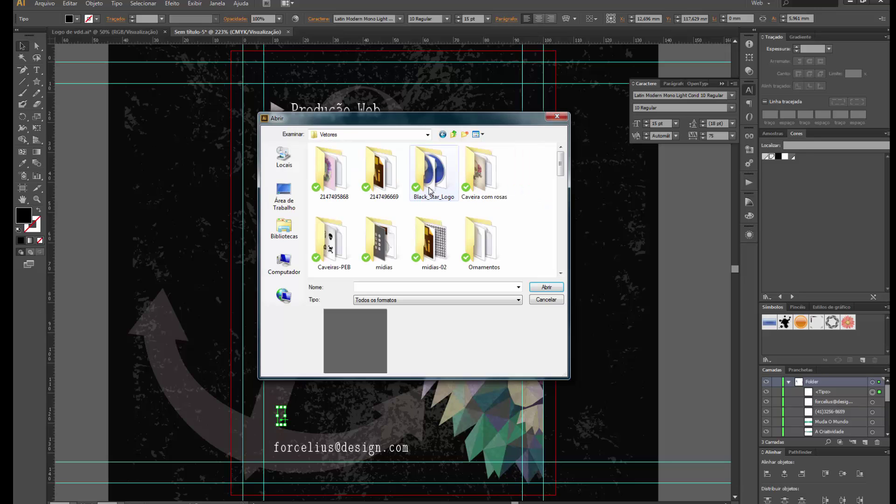
pyautogui.click(555, 289)
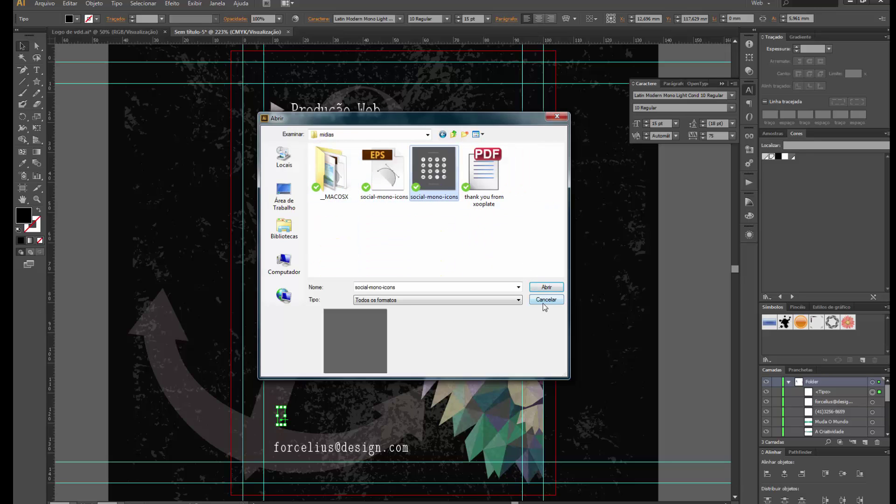
pyautogui.press('Escape')
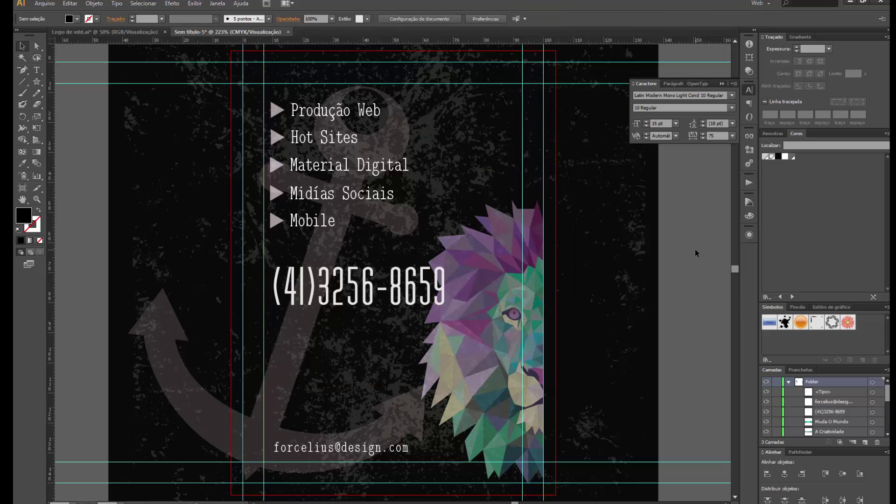
# Give the website line at the bottom of the back panel a white fill
pyautogui.press('t')
pyautogui.click(284, 428)
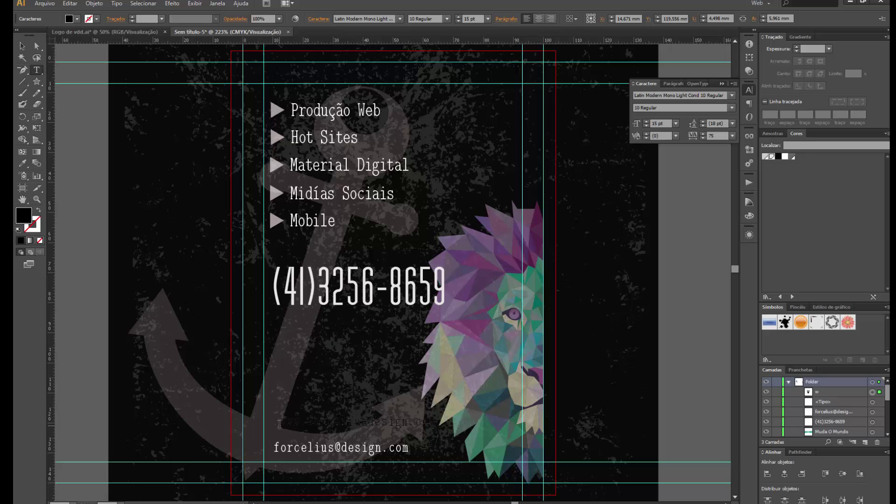
pyautogui.hotkey('ctrl', 'a')
pyautogui.click(77, 19)
pyautogui.click(27, 29)
pyautogui.press('Escape')
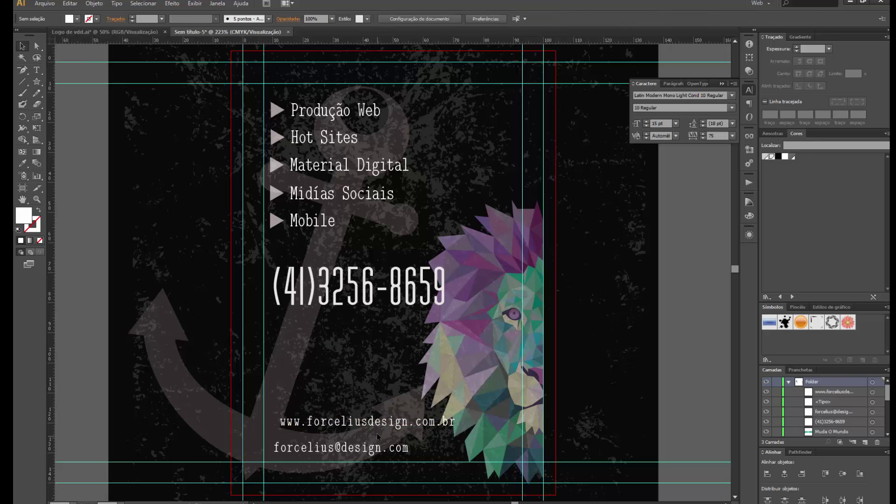
# Move the email line up so it sits directly under the phone number
pyautogui.moveTo(392, 449)
pyautogui.mouseDown()
pyautogui.moveTo(374, 426)
pyautogui.moveTo(364, 452)
pyautogui.mouseUp()
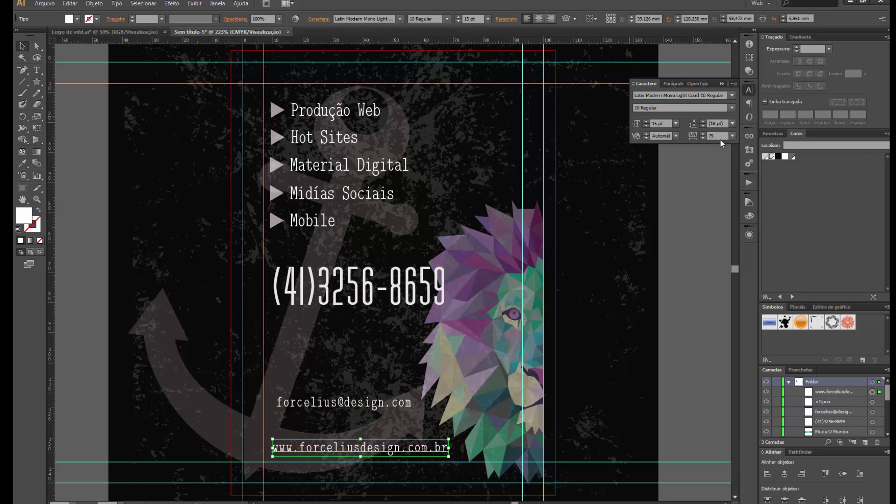
pyautogui.write('10')
pyautogui.click(364, 406)
pyautogui.moveTo(364, 407); pyautogui.dragTo(357, 434)
pyautogui.click(689, 384)
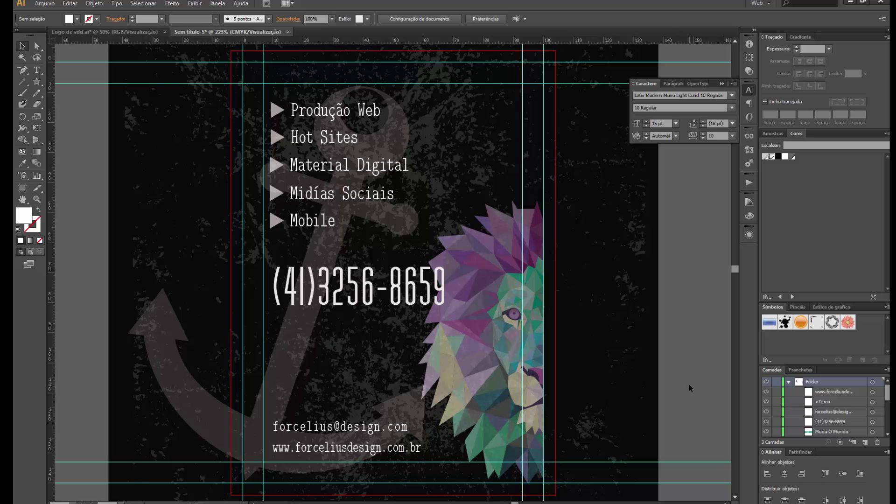
pyautogui.click(327, 428)
pyautogui.moveTo(327, 427); pyautogui.dragTo(327, 320)
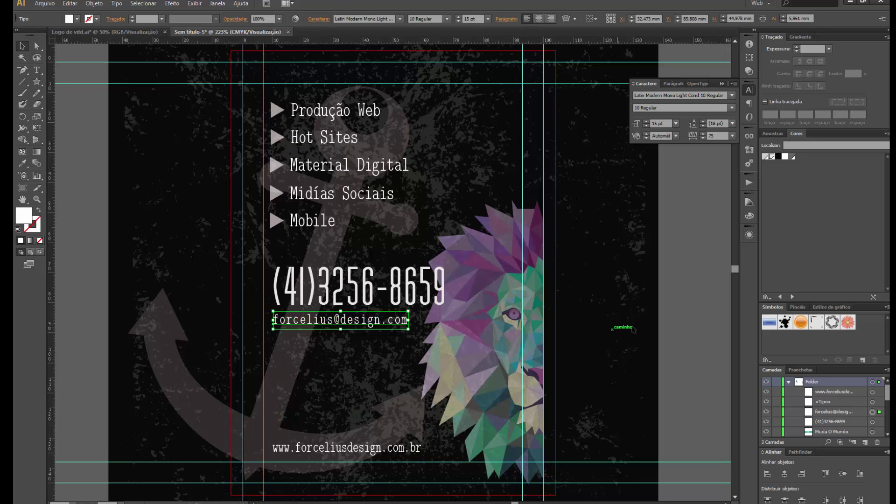
pyautogui.click(703, 326)
pyautogui.click(341, 321)
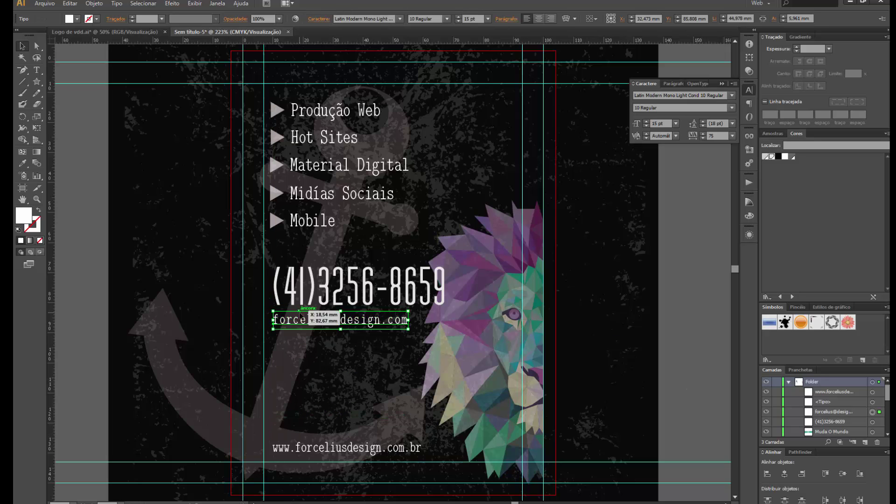
pyautogui.click(355, 287)
pyautogui.click(341, 320)
# Add guides at the text edges and give the email 198 tracking to match the phone width
pyautogui.moveTo(52, 361); pyautogui.dragTo(273, 377)
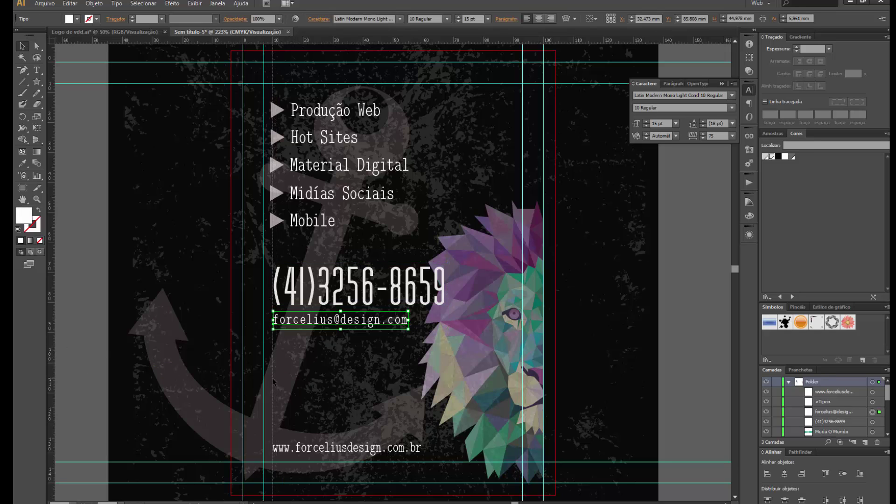
pyautogui.click(308, 298)
pyautogui.click(341, 320)
pyautogui.click(732, 135)
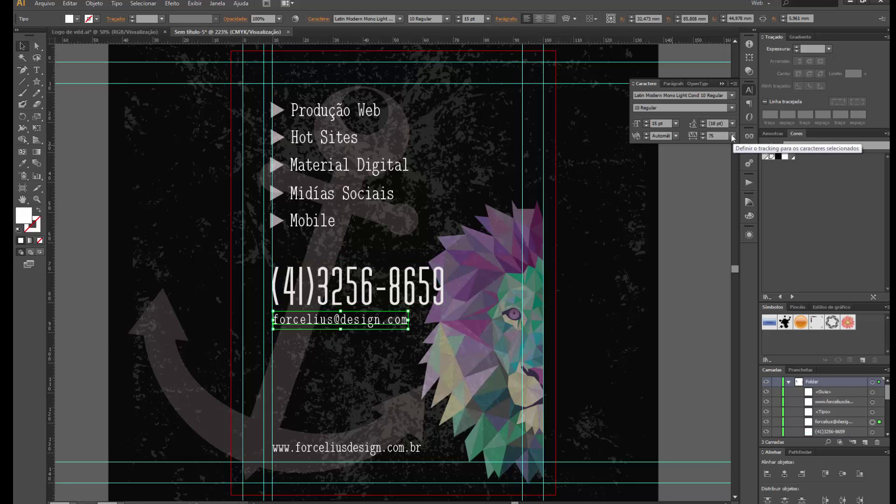
pyautogui.click(742, 288)
pyautogui.moveTo(52, 337)
pyautogui.mouseDown()
pyautogui.moveTo(465, 360)
pyautogui.moveTo(441, 359)
pyautogui.mouseUp()
pyautogui.click(433, 321)
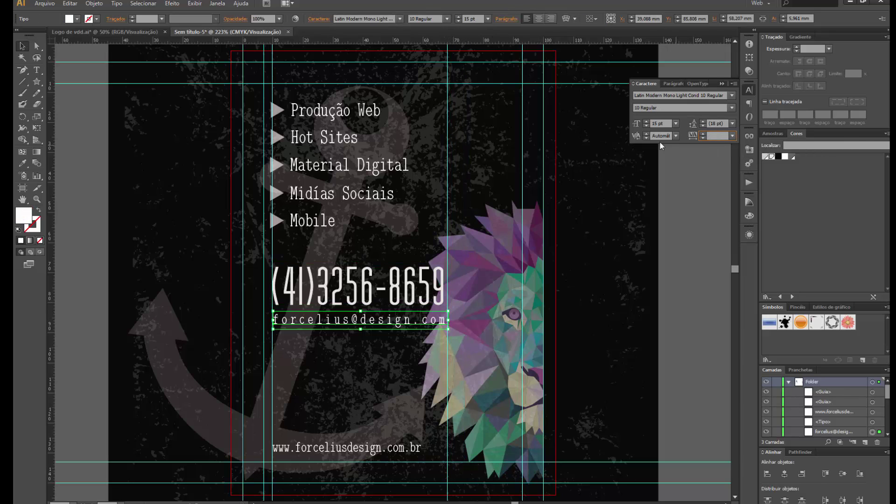
pyautogui.write('198')
pyautogui.press('Return')
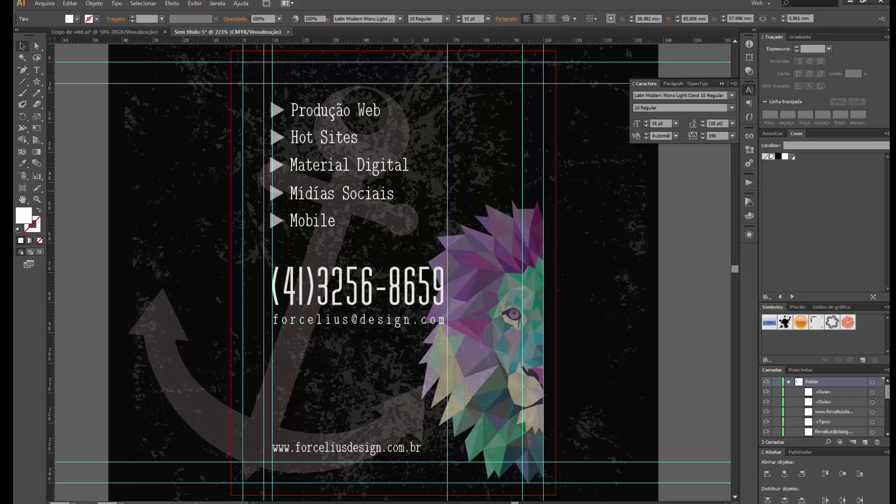
# Delete the left alignment guide and zoom out to view both panels
pyautogui.scroll(-3, 393, 271)
pyautogui.click(271, 465)
pyautogui.press('Delete')
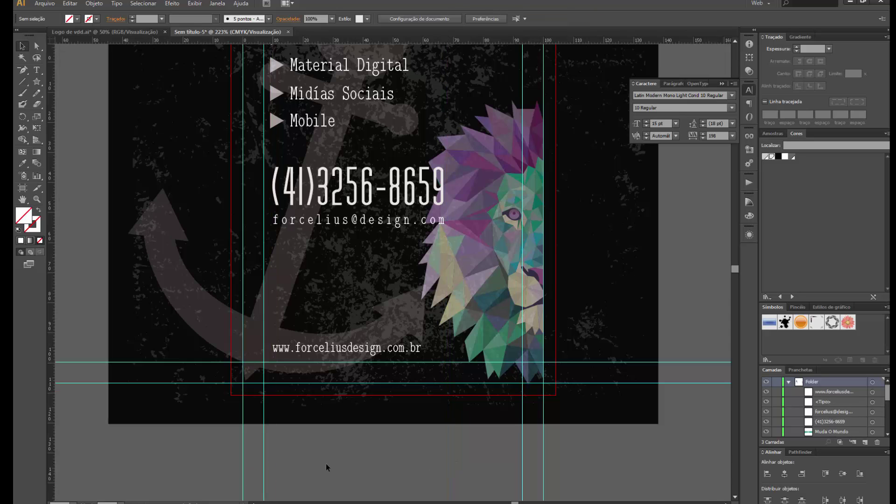
pyautogui.scroll(3, 327, 467)
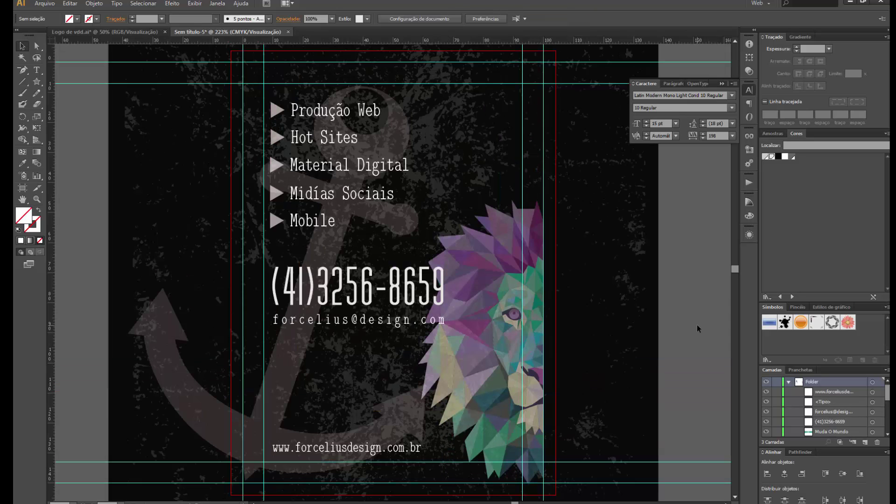
pyautogui.hotkey('ctrl', '-')
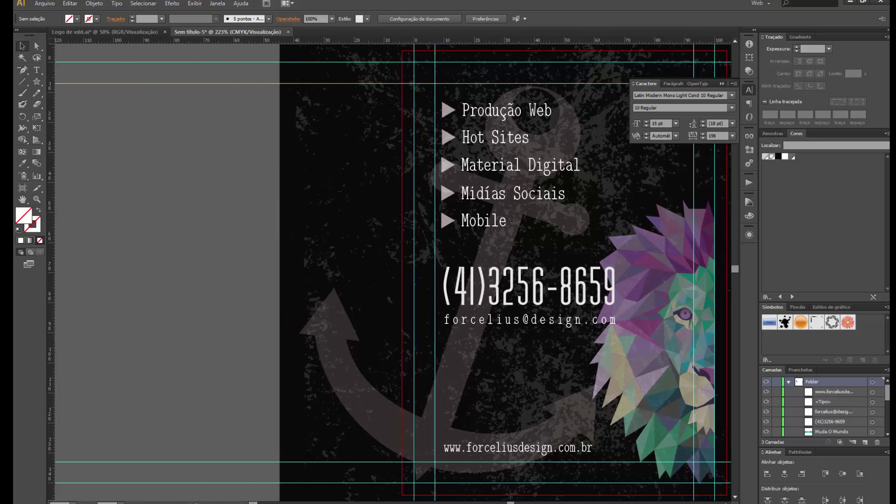
pyautogui.hotkey('ctrl', '-')
pyautogui.hotkey('ctrl', '-')
pyautogui.hotkey('ctrl', '-')
pyautogui.click(789, 382)
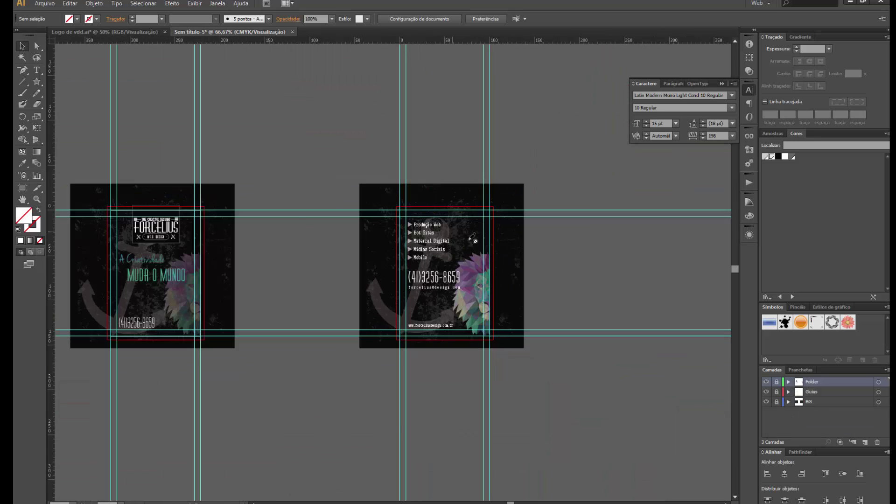
# Save the document as 'Folder'
pyautogui.hscroll(-5, 392, 271)
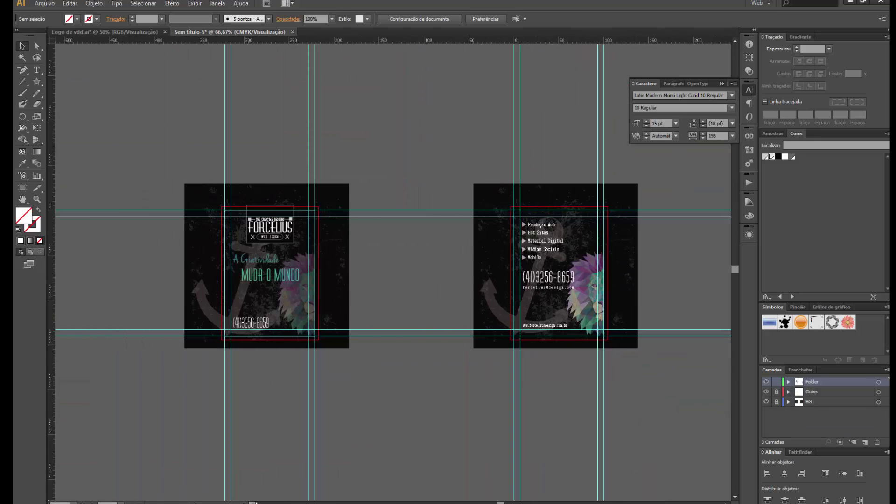
pyautogui.click(722, 83)
pyautogui.hotkey('ctrl', 's')
pyautogui.write('F')
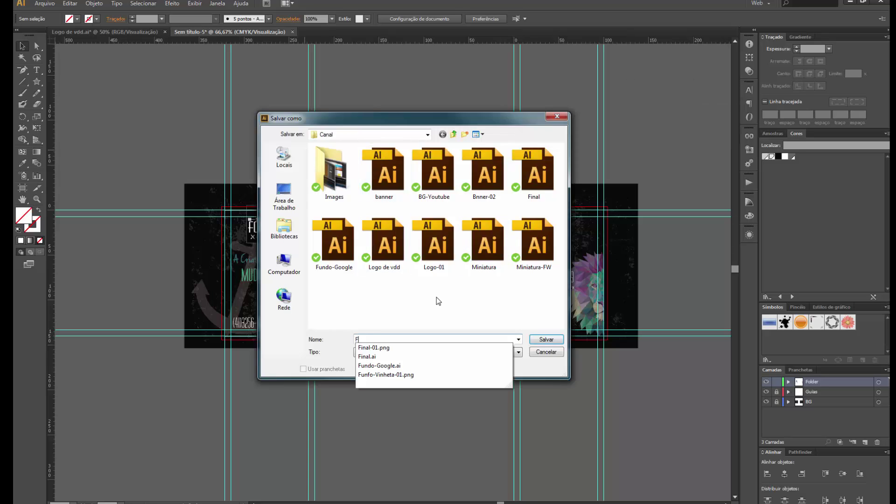
pyautogui.write('older')
pyautogui.click(546, 339)
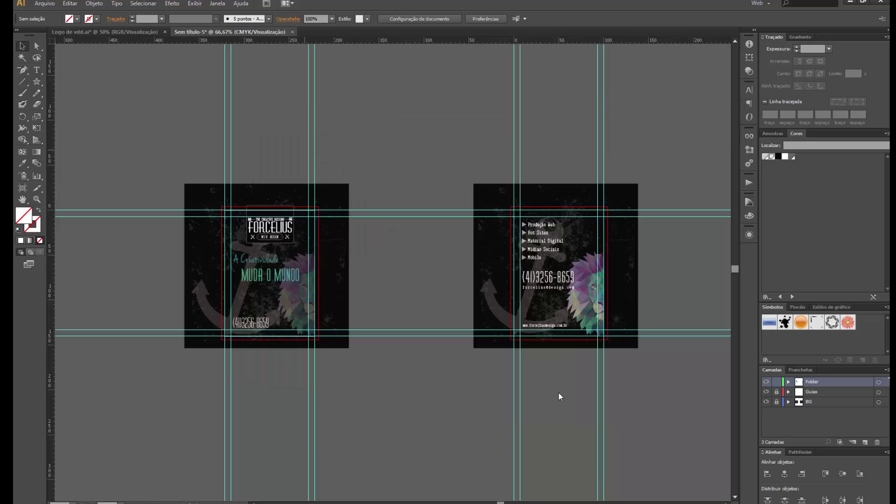
# Export the artwork as Folder.png with each artboard as a separate image
pyautogui.click(45, 4)
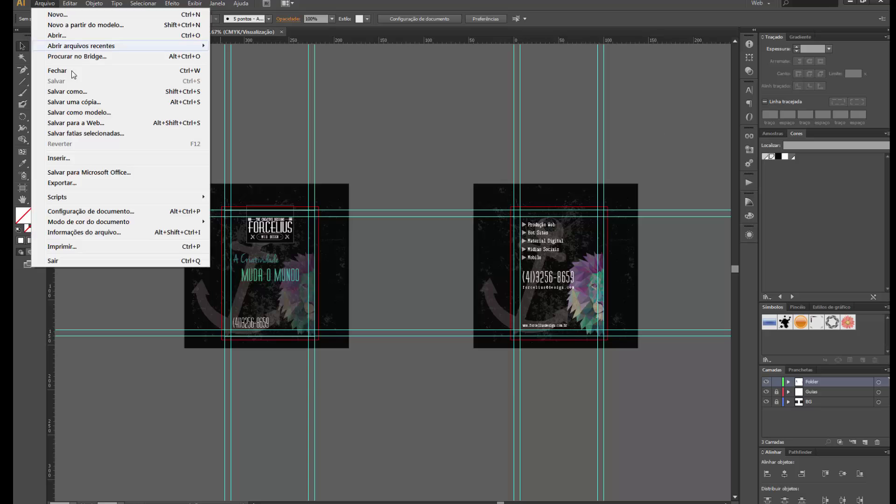
pyautogui.click(56, 177)
pyautogui.click(303, 369)
pyautogui.click(436, 352)
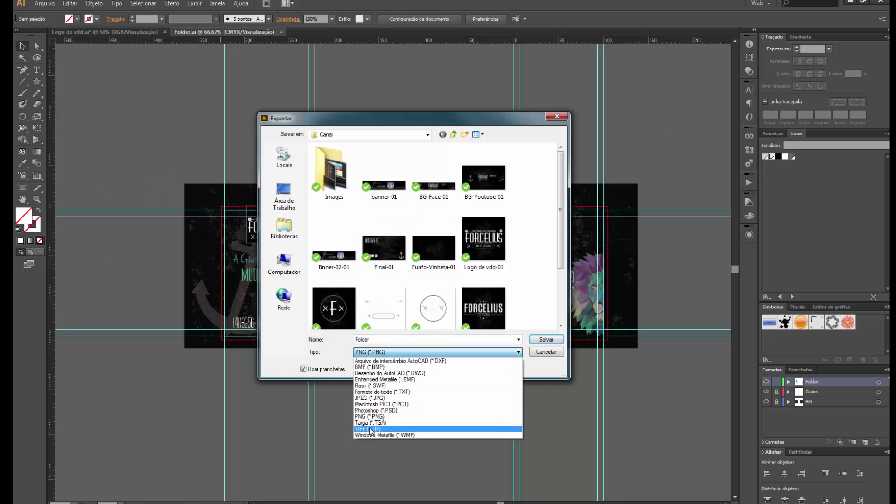
pyautogui.click(384, 425)
pyautogui.click(548, 341)
pyautogui.click(547, 340)
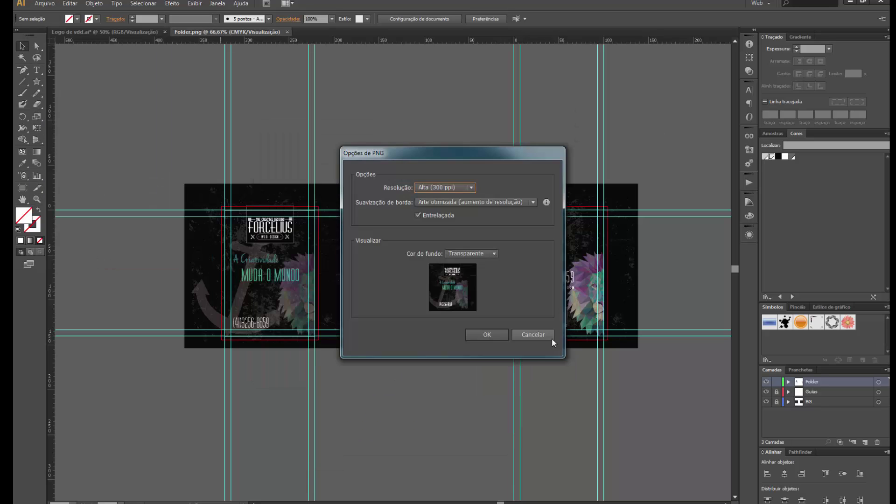
# Set the PNG export resolution to 300 ppi, then close the Folder document
pyautogui.click(446, 187)
pyautogui.click(456, 231)
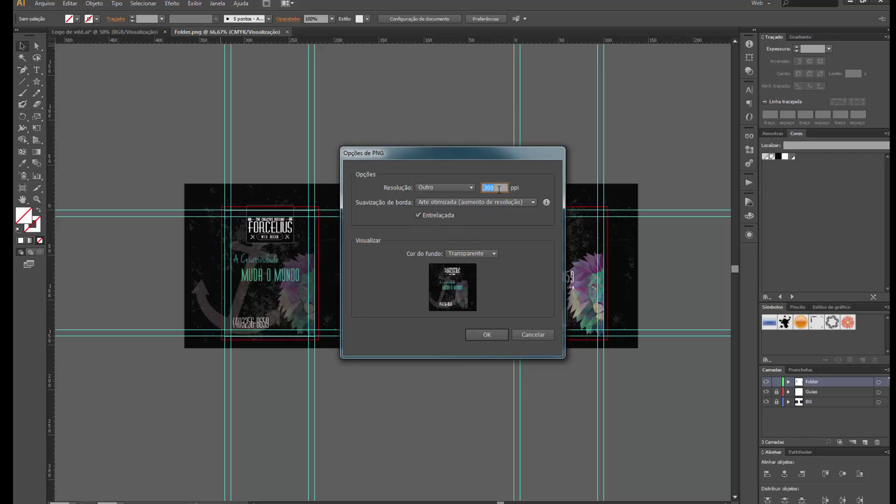
pyautogui.click(500, 333)
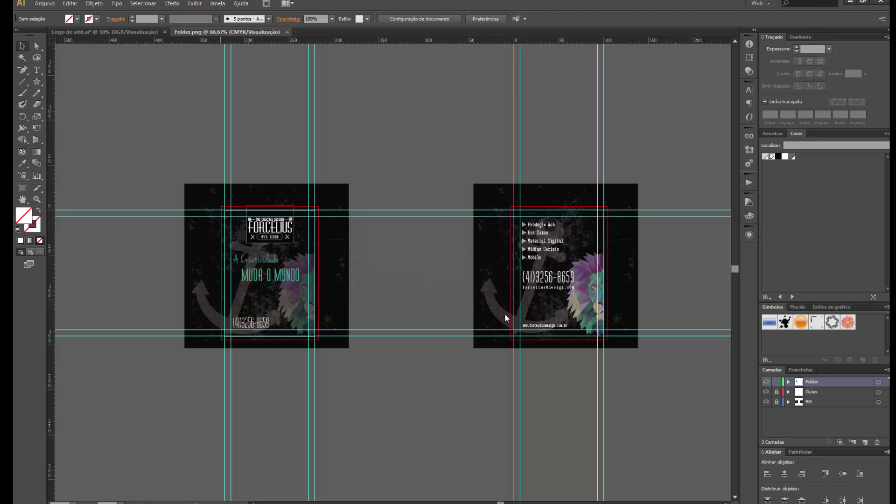
pyautogui.click(282, 32)
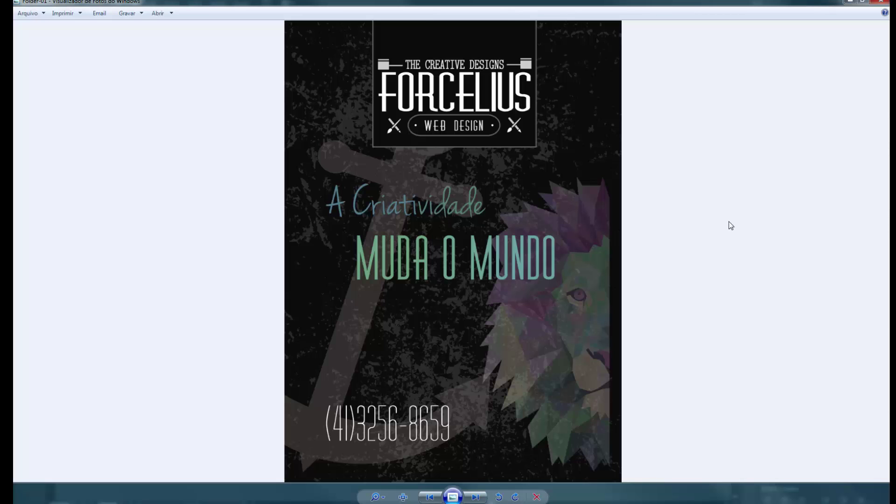
# Flip between the Folder-01 and Folder-02 images, ending on Folder-02
pyautogui.press('Right')
pyautogui.press('Left')
pyautogui.press('Right')
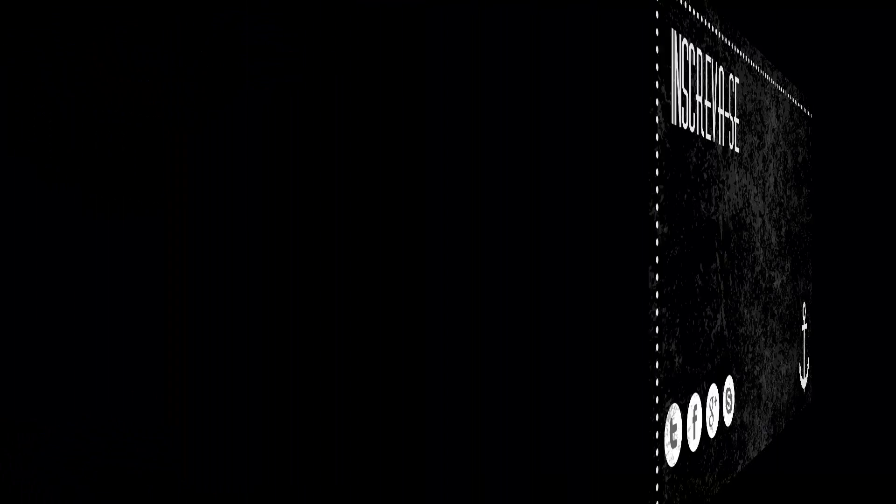